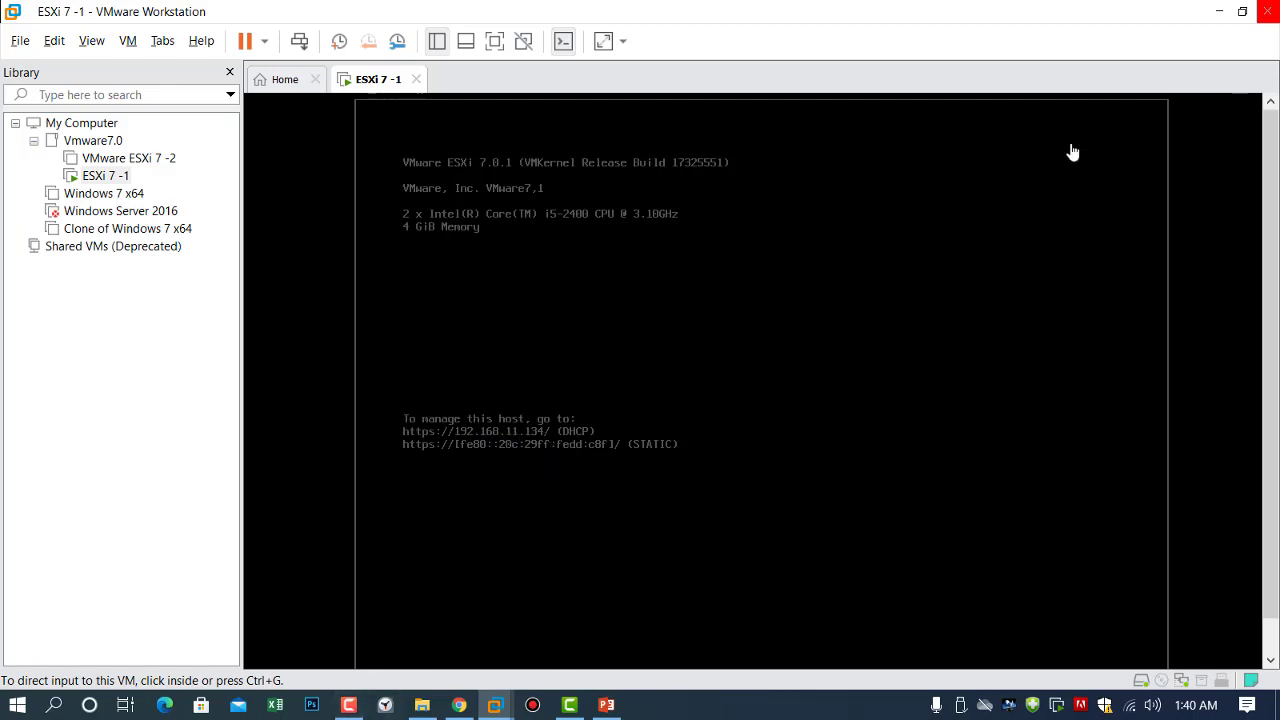
Minimize VMware Workstation so the Windows desktop shows while the ESXi 7 -1 host keeps running.
left_click(1216, 15)
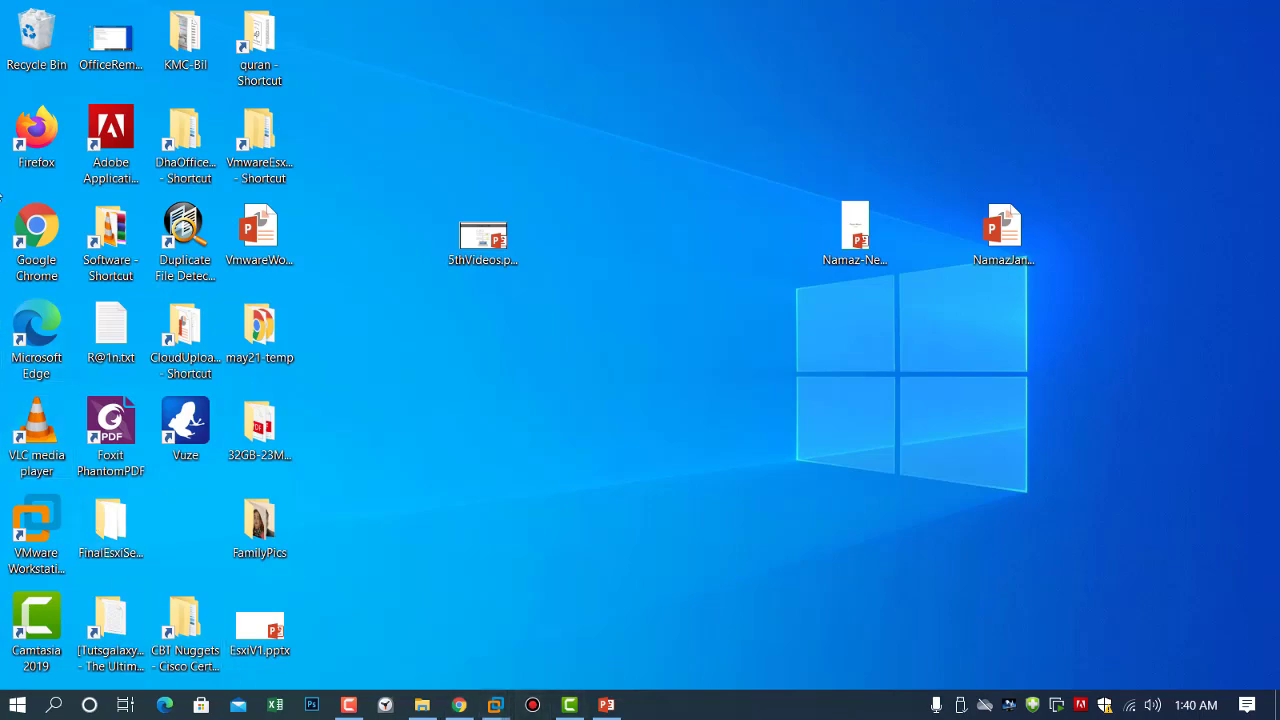
Launch Firefox and log in as root to the ESXi host at 192.168.11.134.
double_click(37, 135)
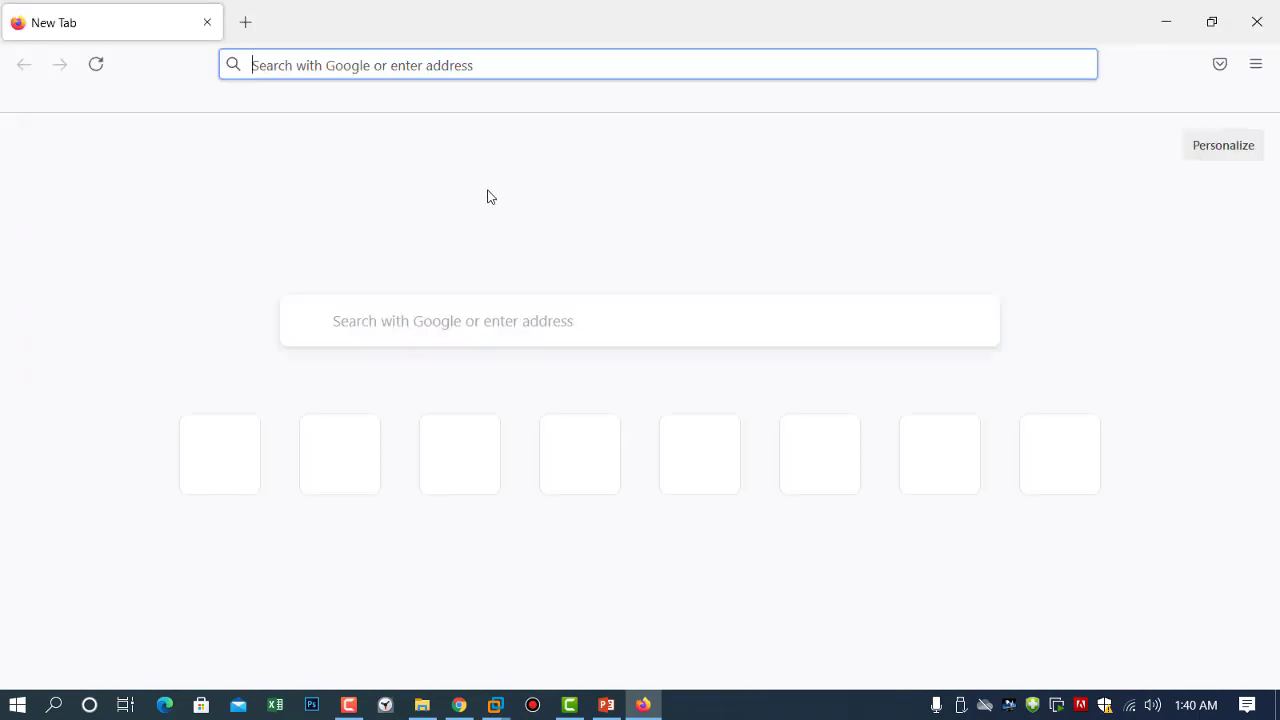
left_click(473, 485)
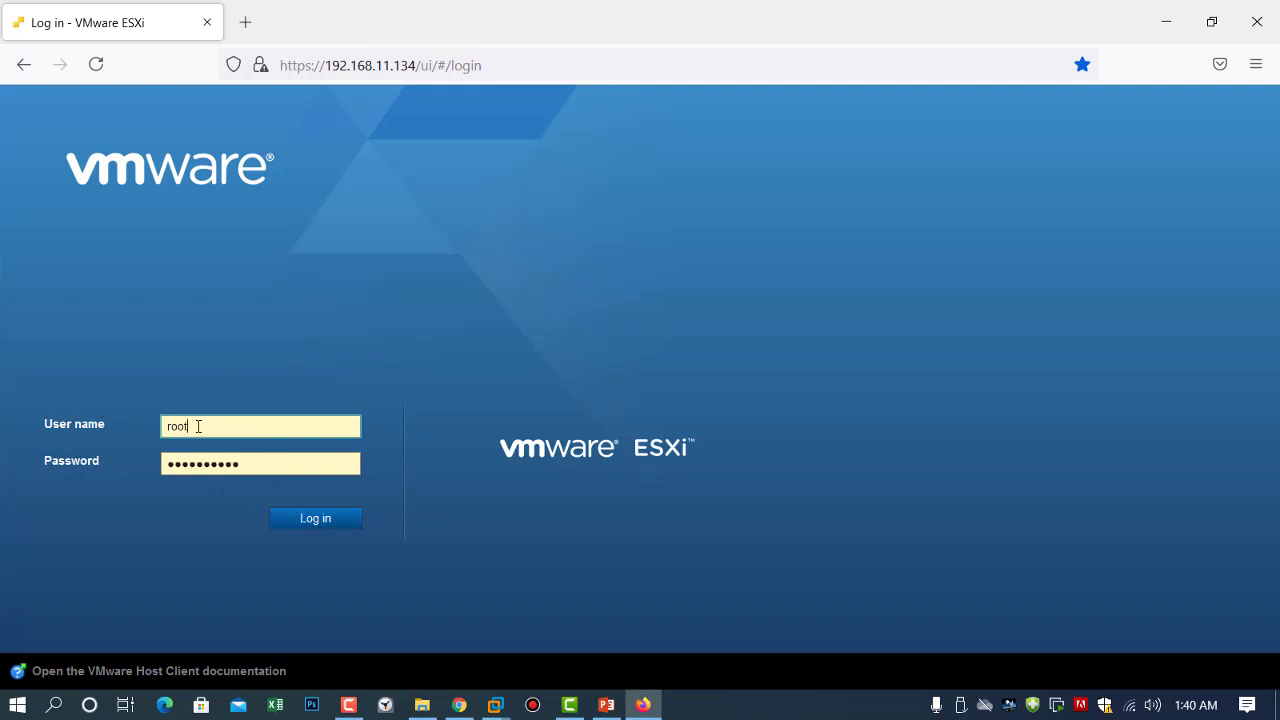
left_click(310, 522)
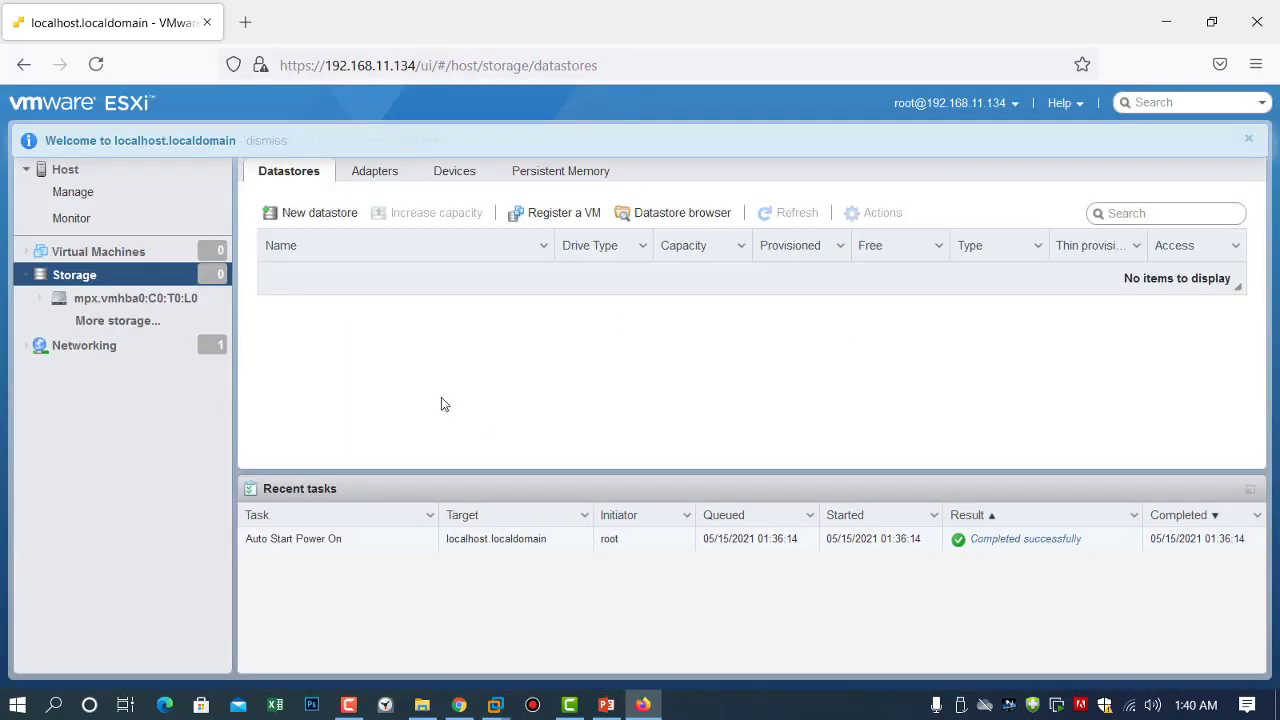
left_click(62, 252)
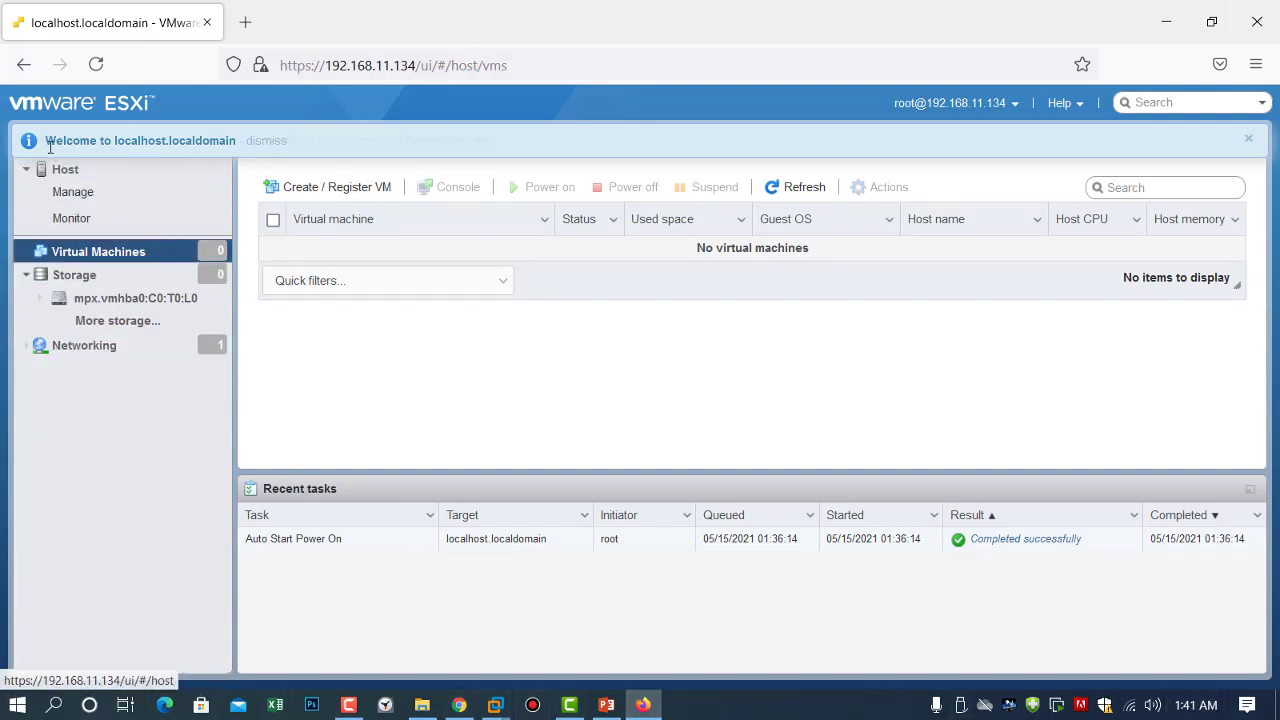
left_click(58, 277)
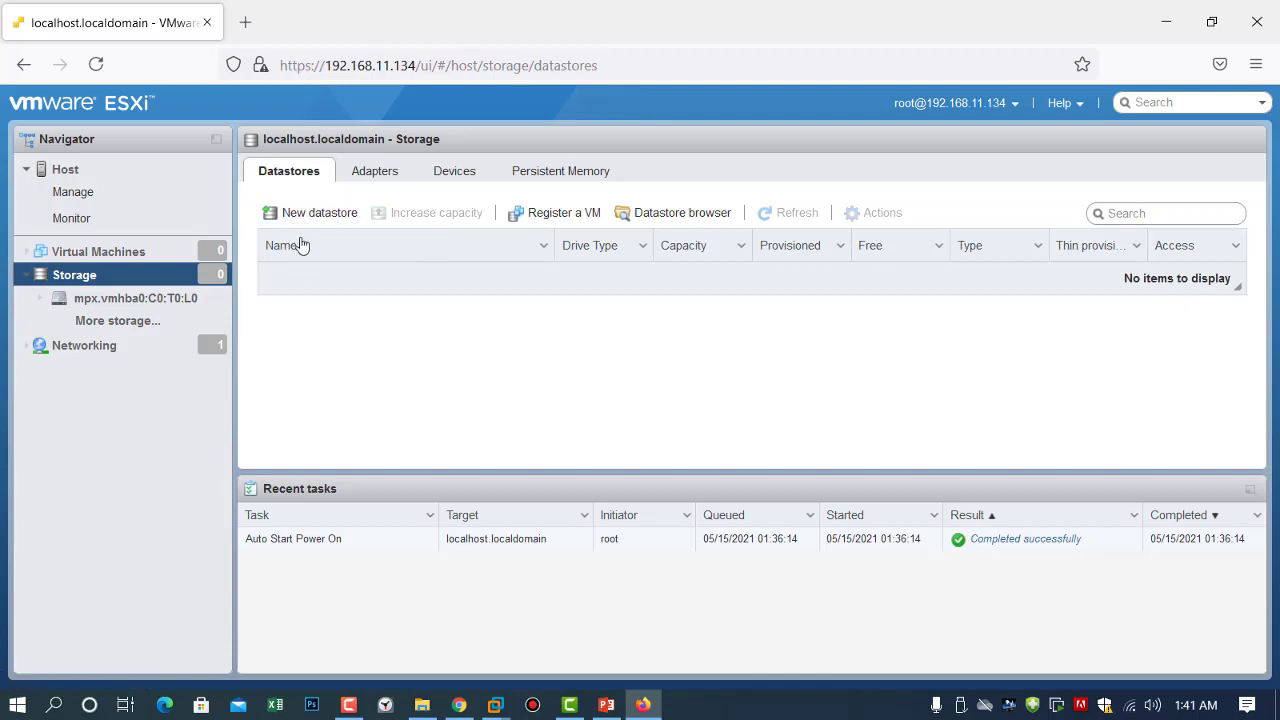
left_click(318, 214)
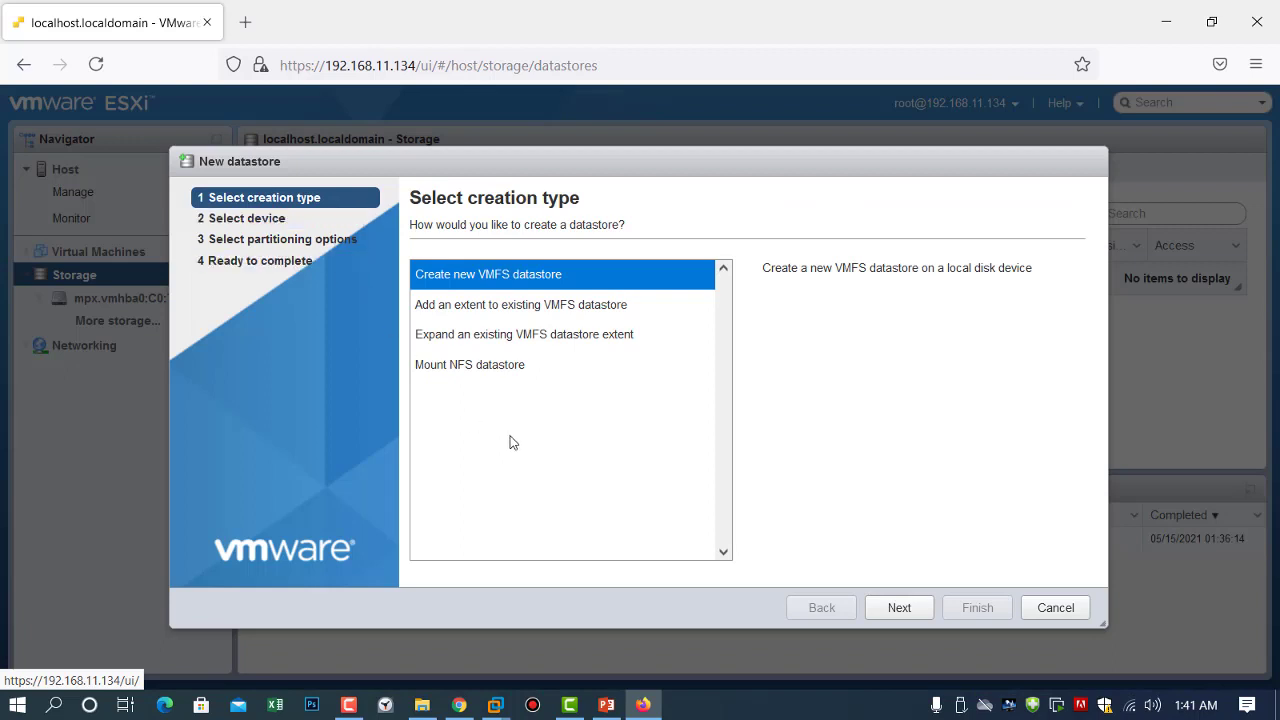
left_click(898, 610)
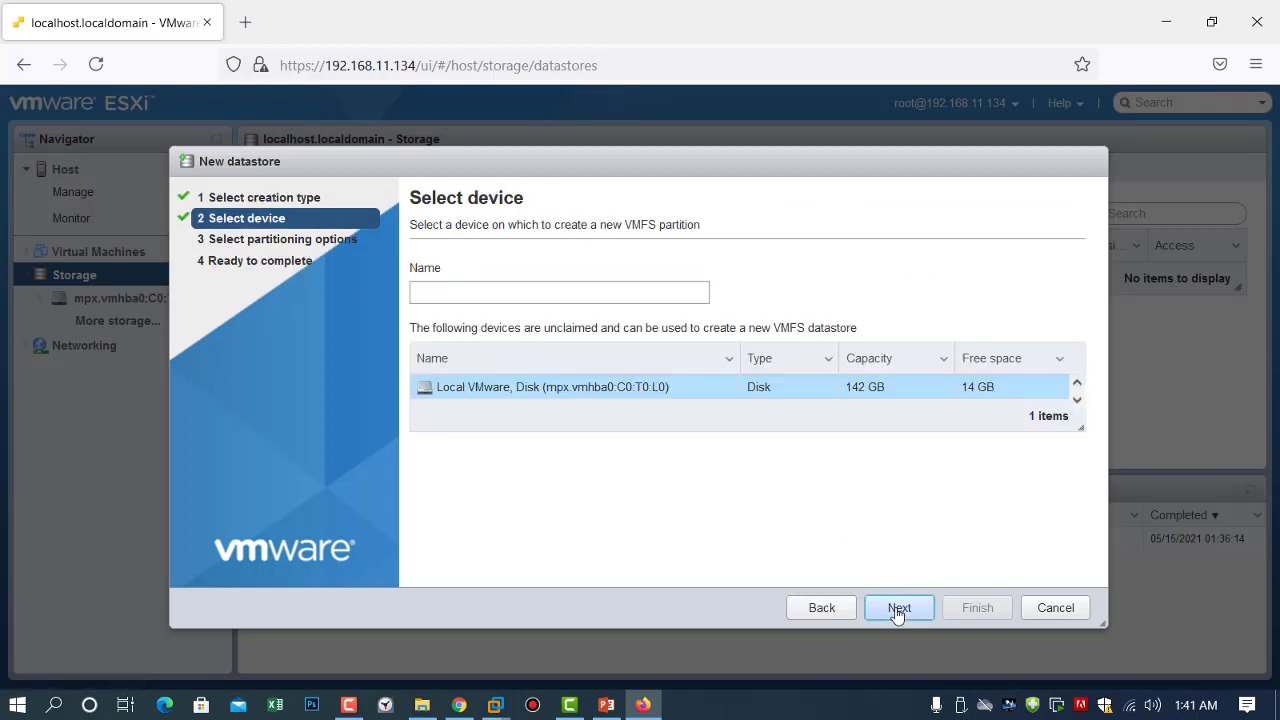
left_click(1055, 608)
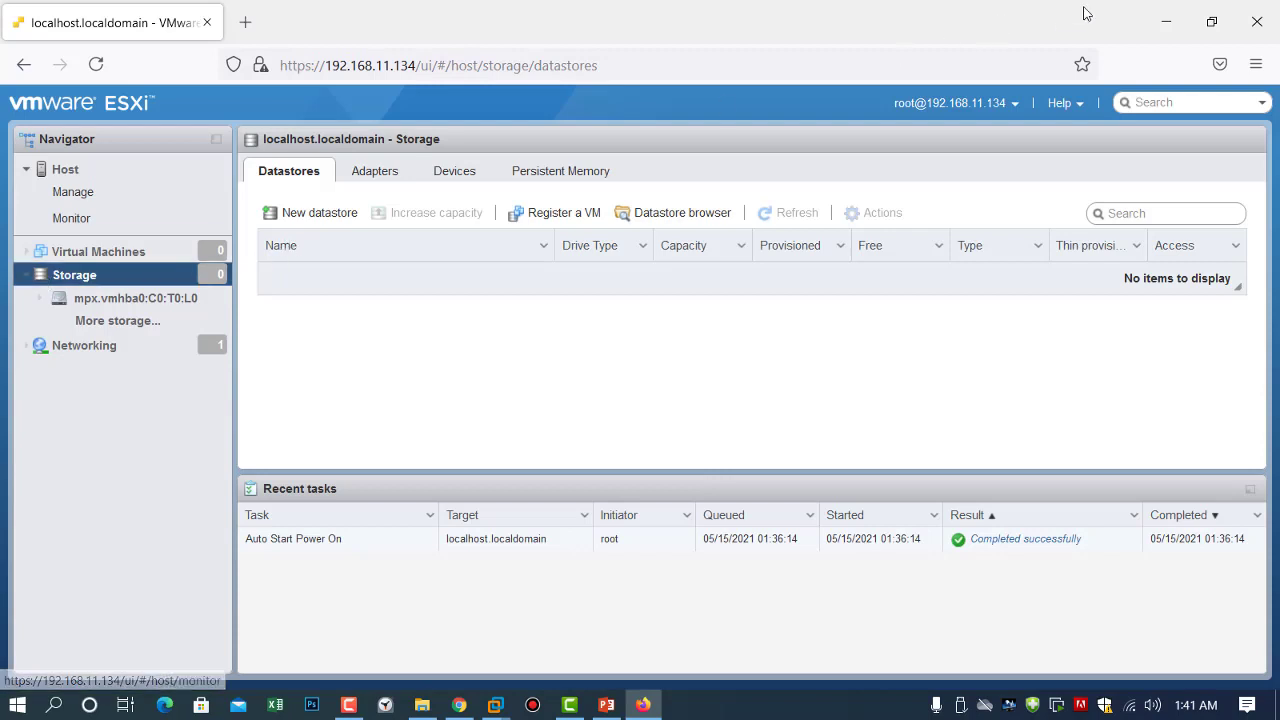
Switch from Firefox back to the ESXi 7 -1 VM and open its virtual machine settings.
left_click(1163, 15)
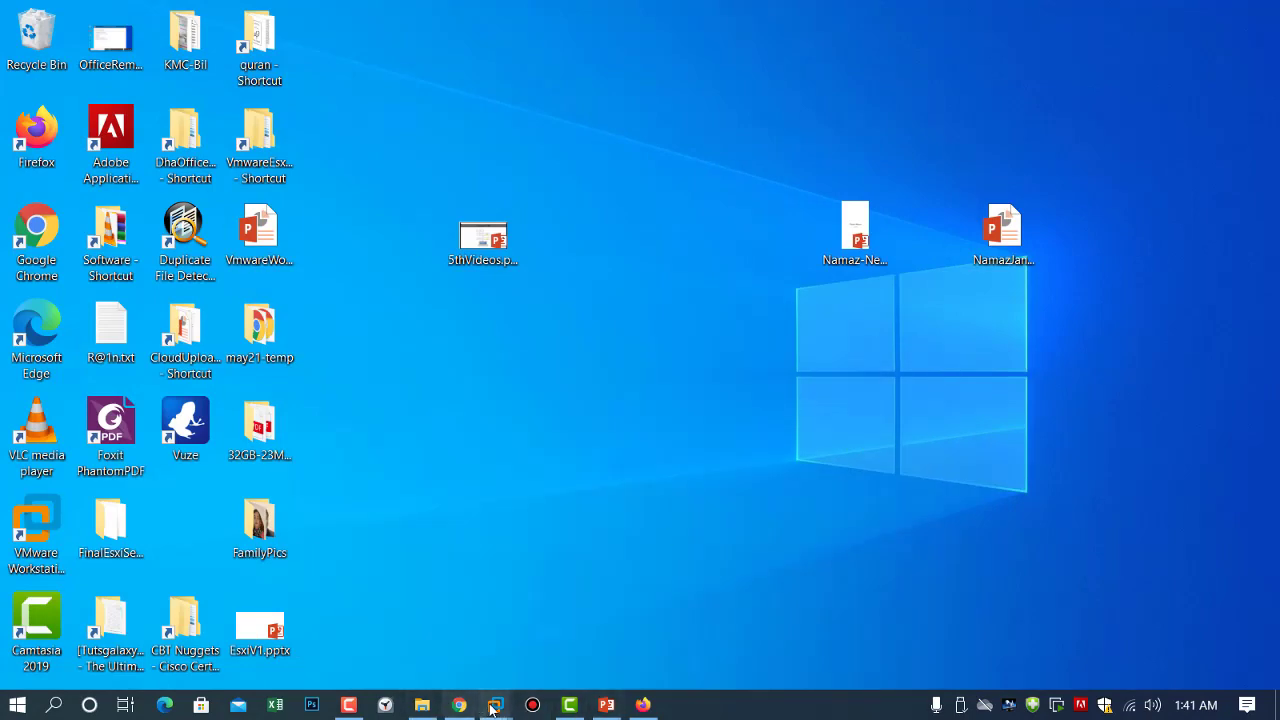
mouse_move(495, 705)
left_click(558, 604)
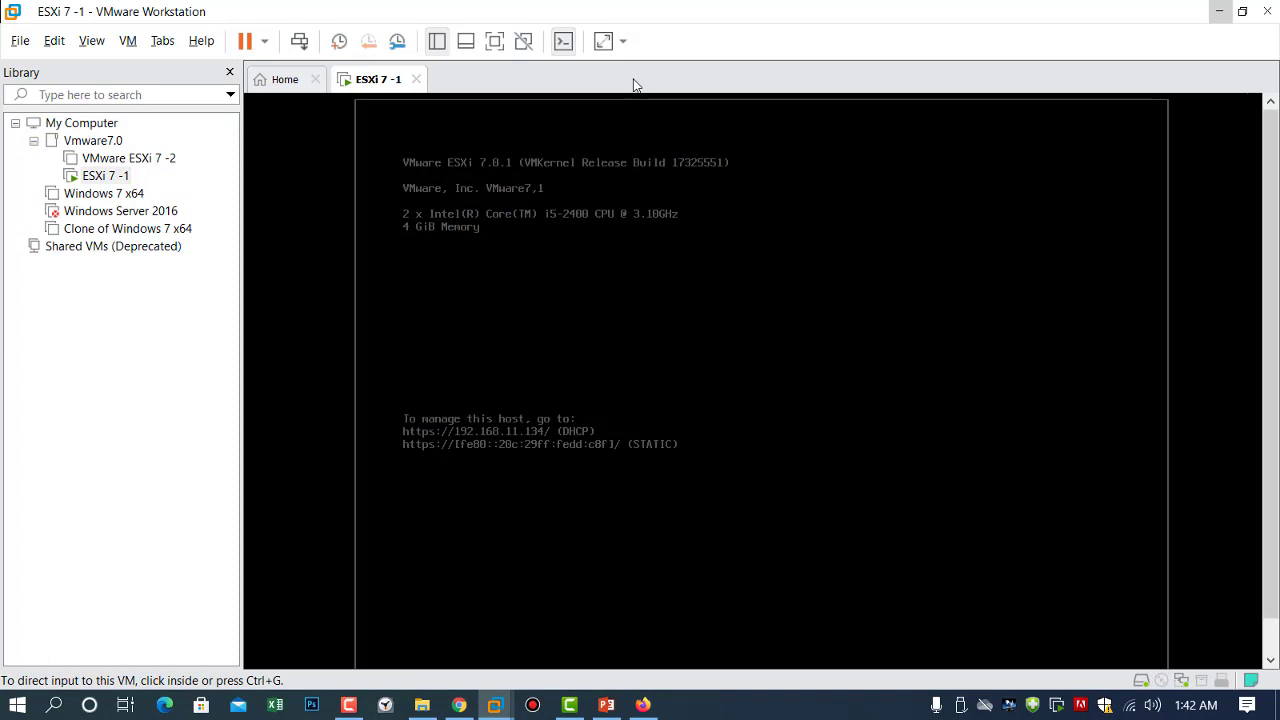
right_click(386, 82)
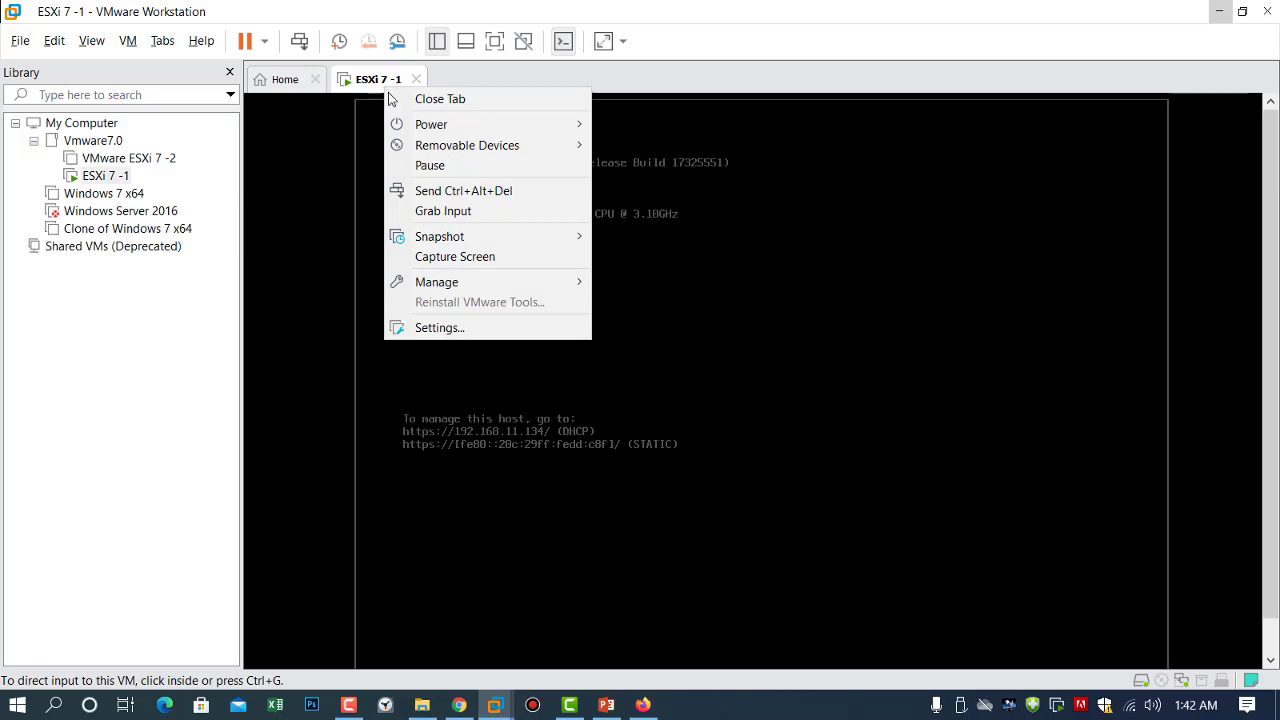
left_click(423, 327)
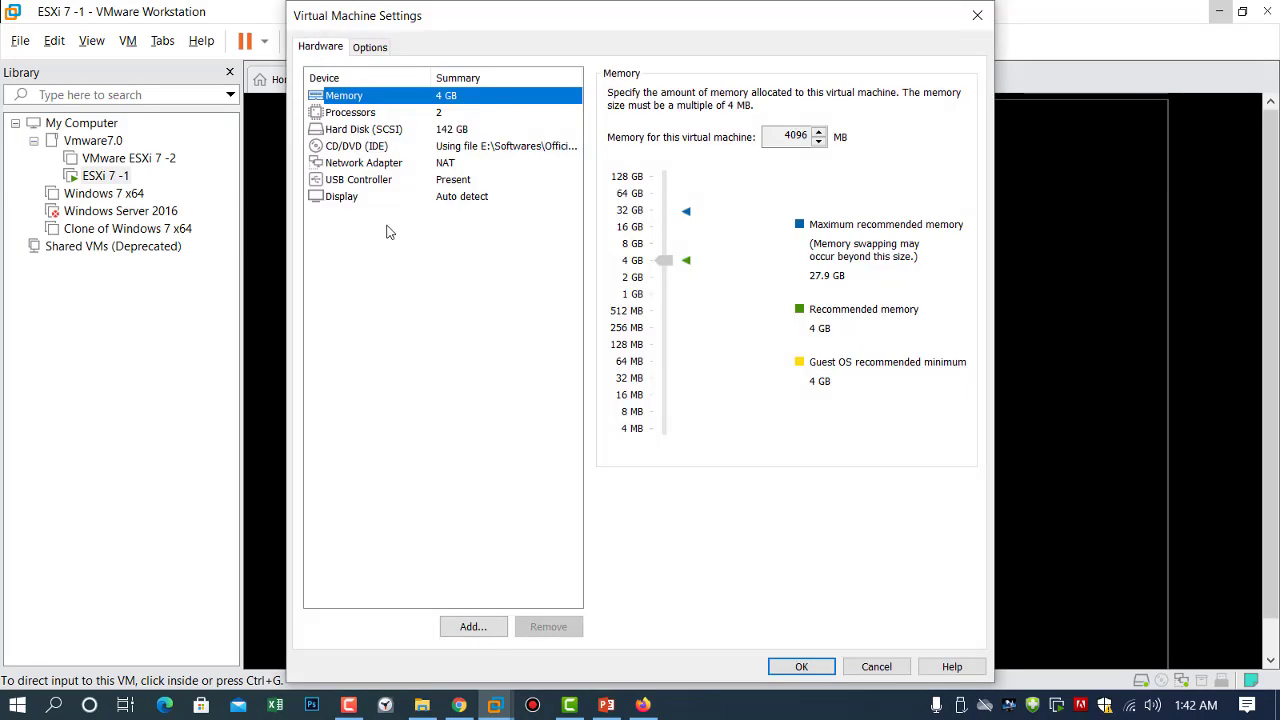
Add a new SCSI hard disk as a fresh 100 GB virtual disk and save the settings.
left_click(345, 138)
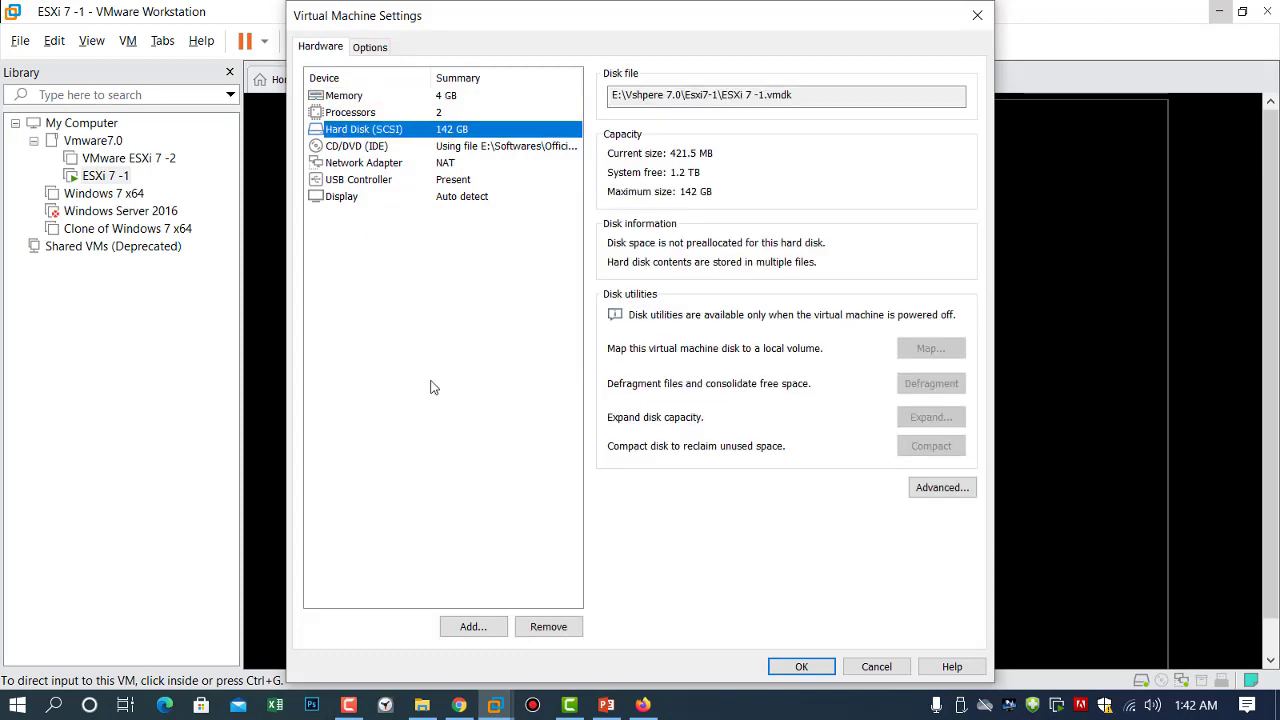
left_click(473, 627)
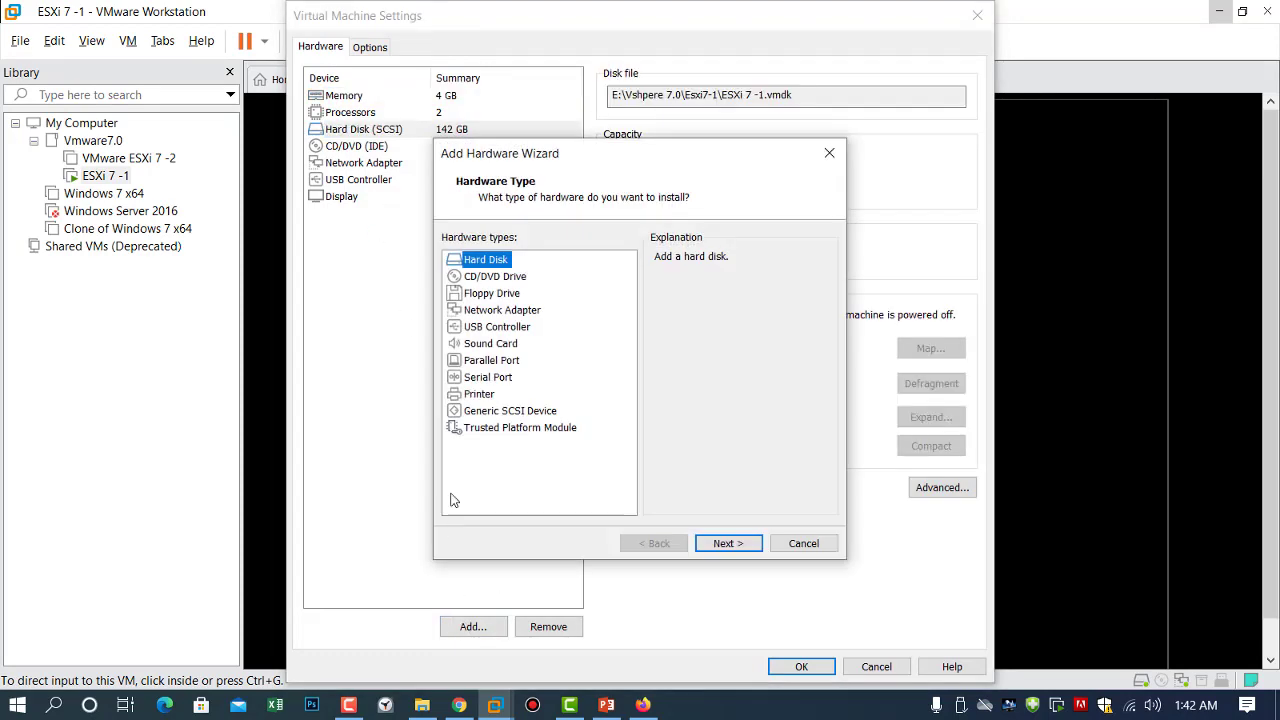
left_click(733, 552)
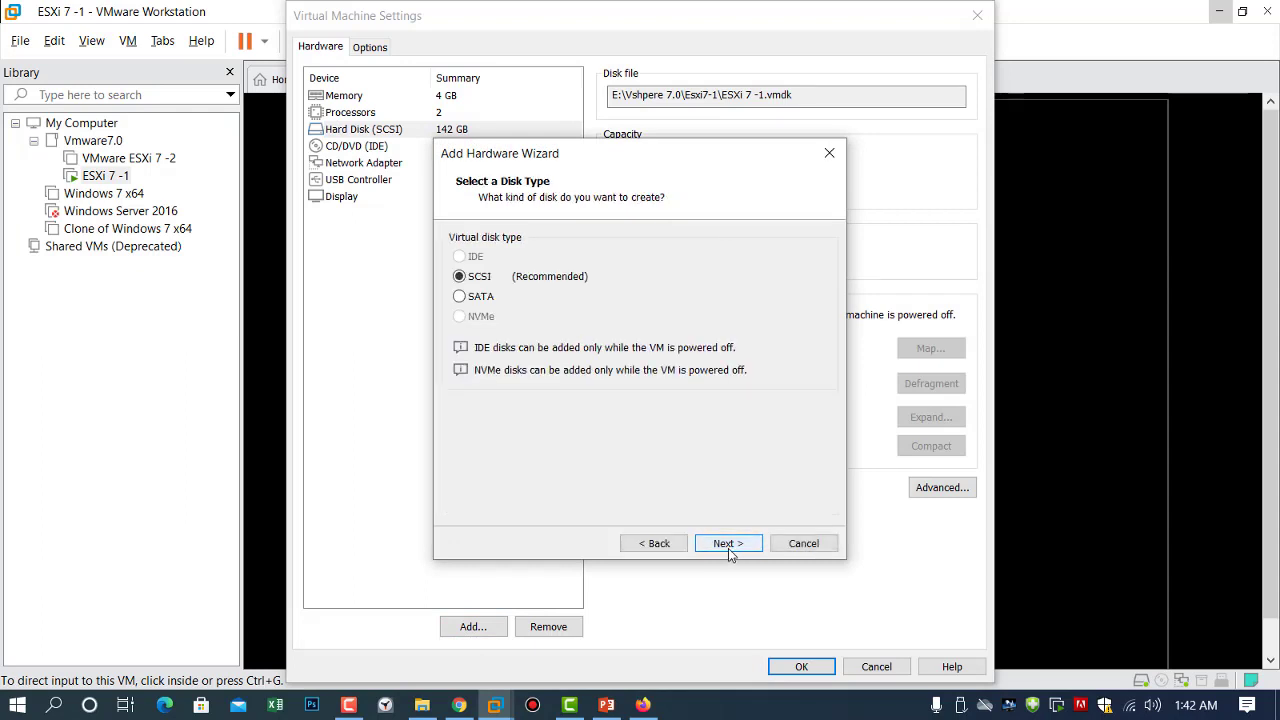
left_click(729, 548)
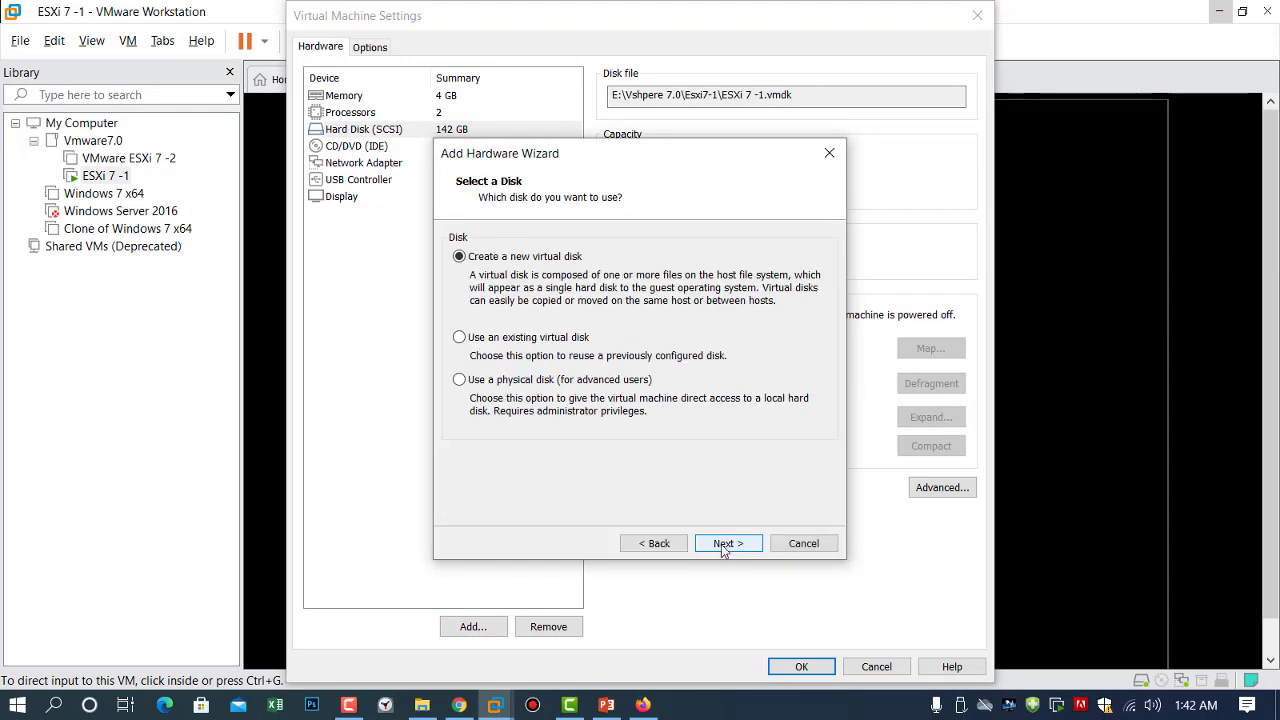
left_click(724, 548)
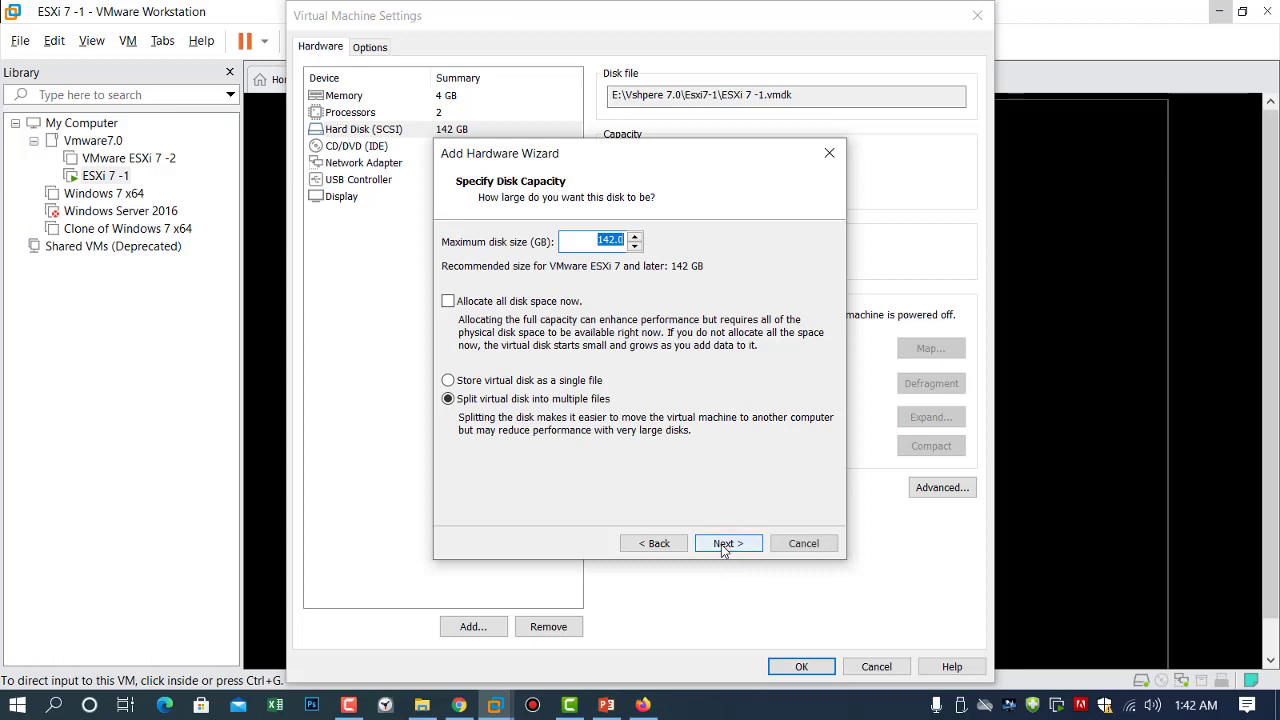
left_click(596, 242)
left_click_drag(596, 242, 754, 235)
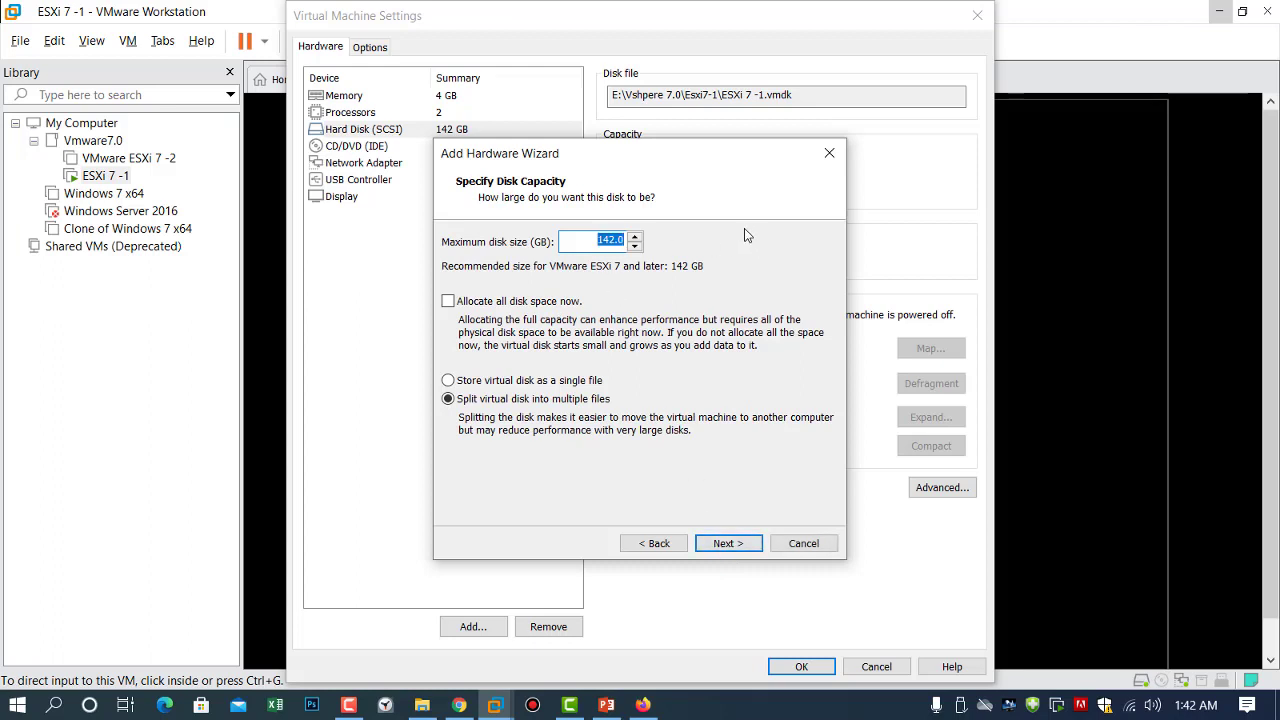
type("100")
left_click(729, 543)
left_click(729, 543)
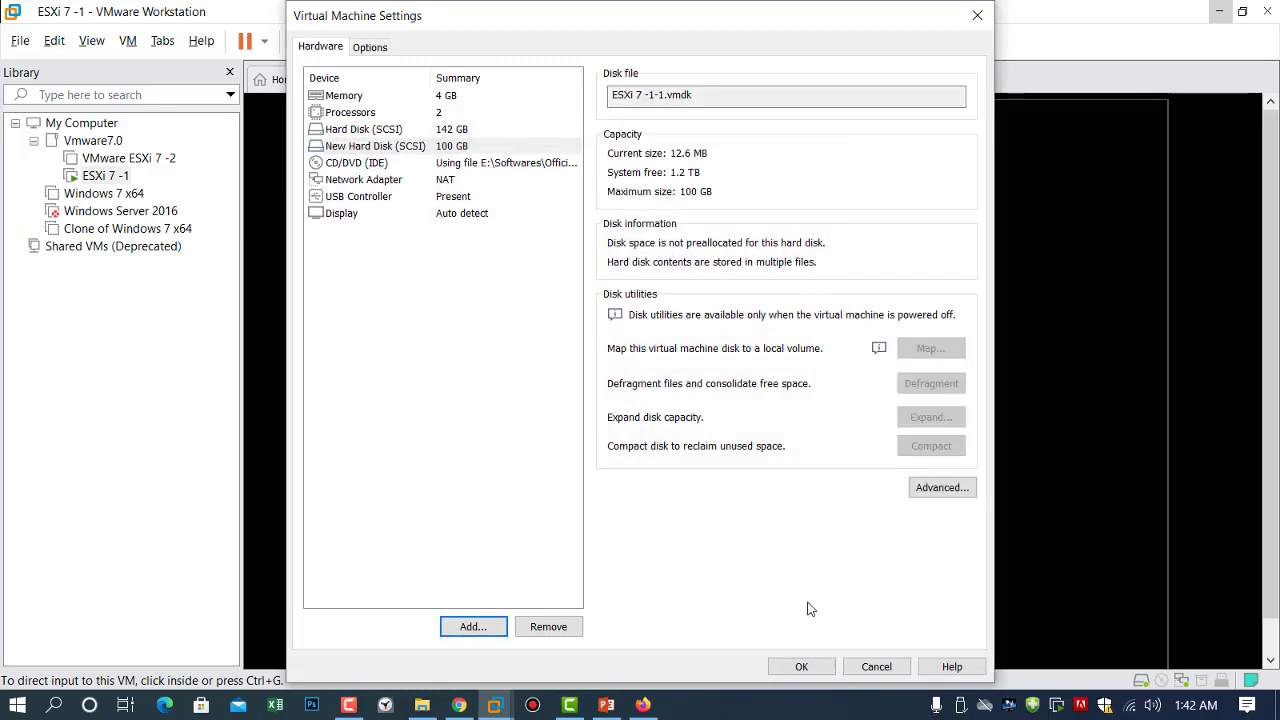
left_click(802, 667)
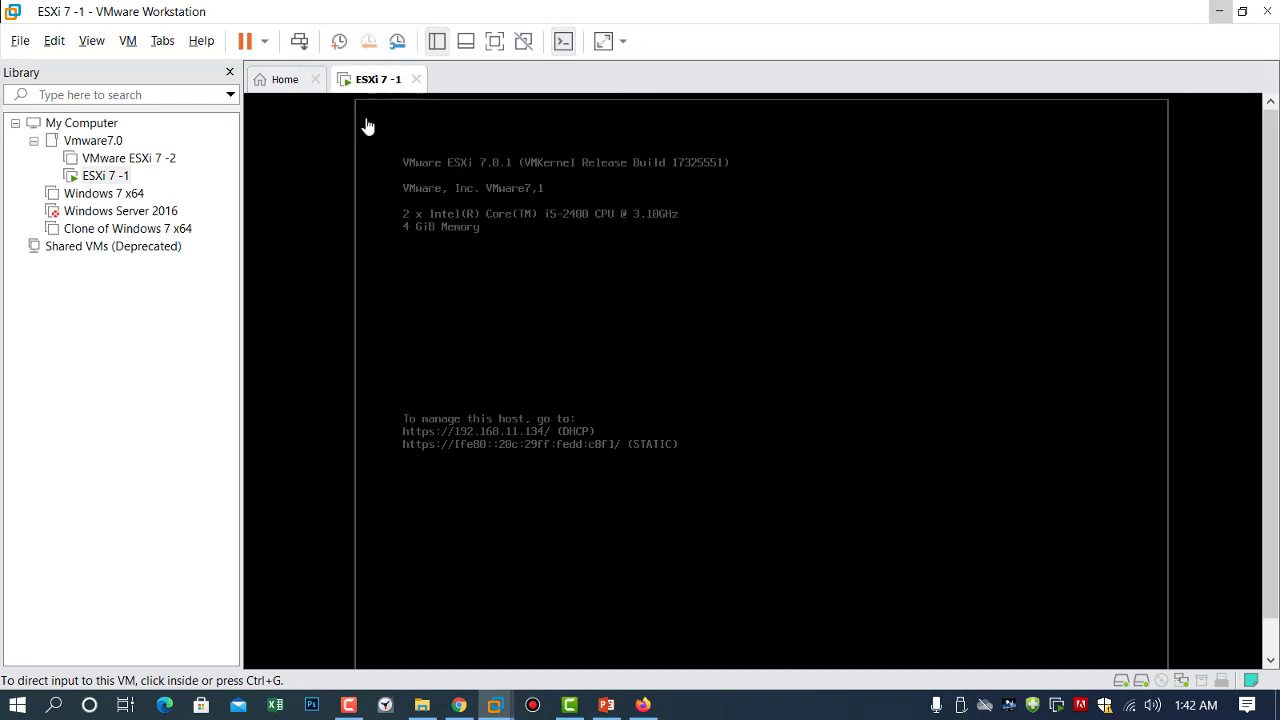
On the ESXi console, authenticate with the root password to request a host restart.
mouse_move(643, 705)
left_click_drag(1272, 312, 1268, 402)
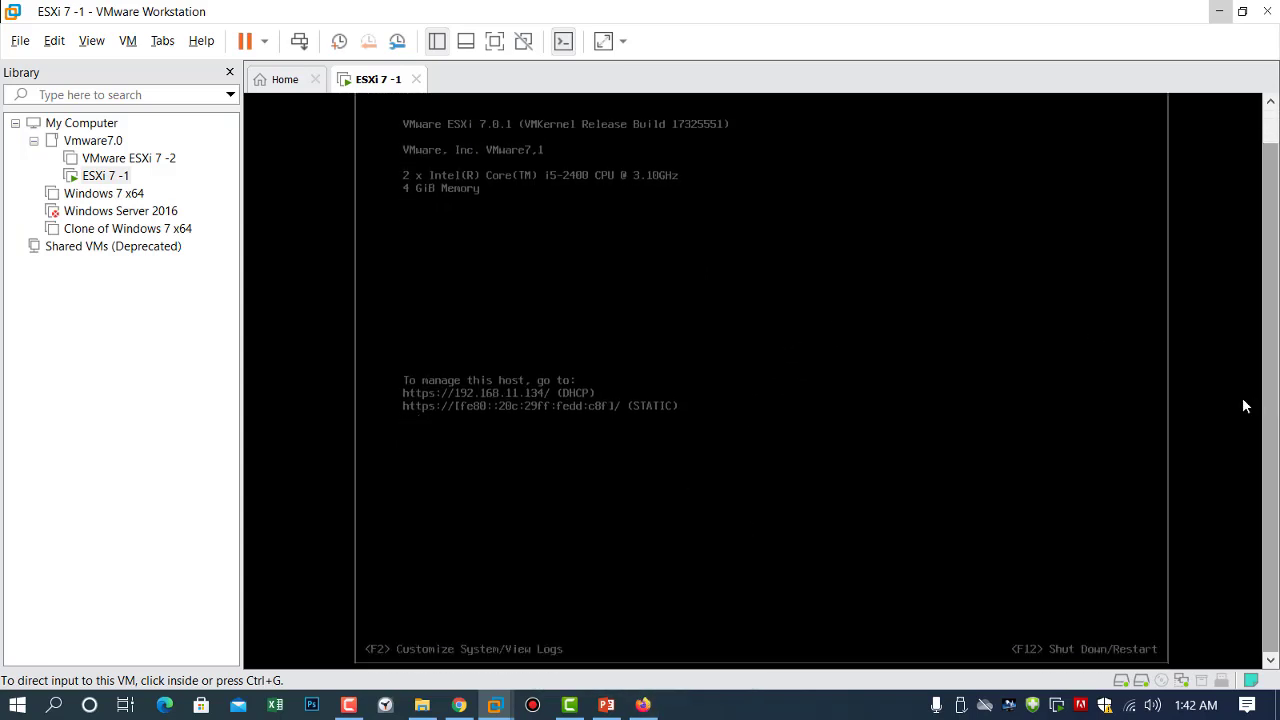
left_click(554, 549)
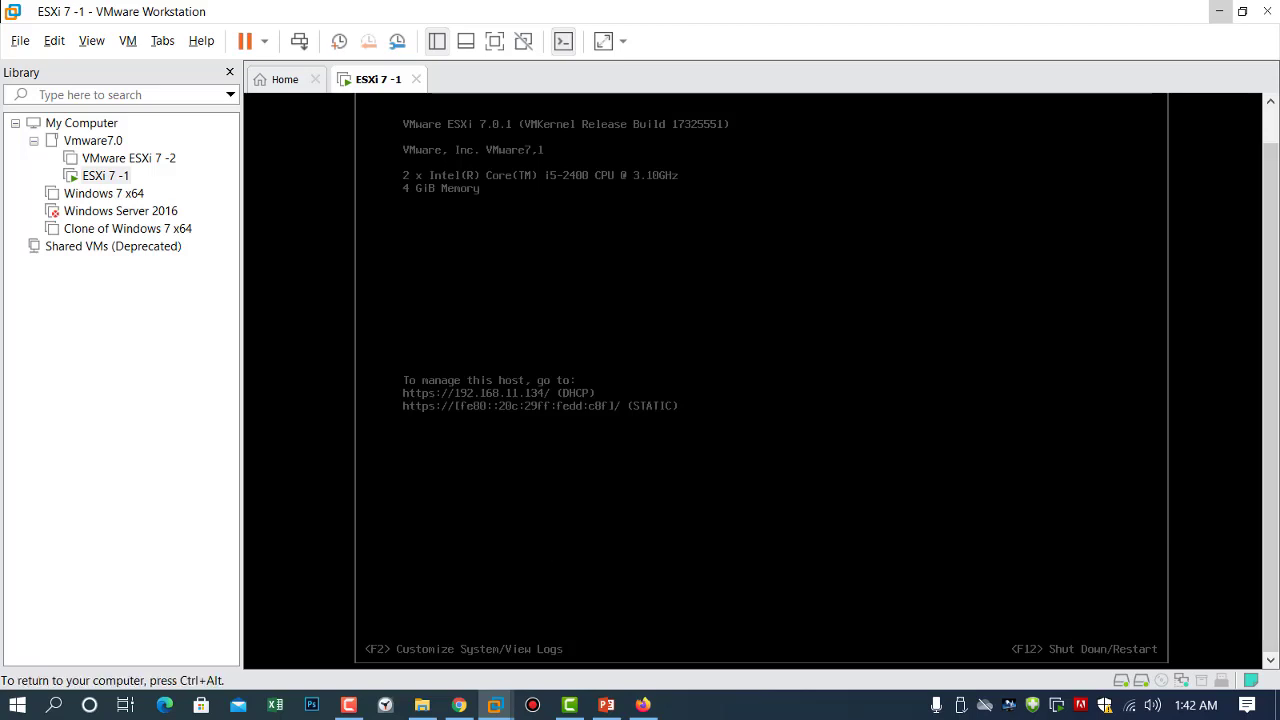
key("F2")
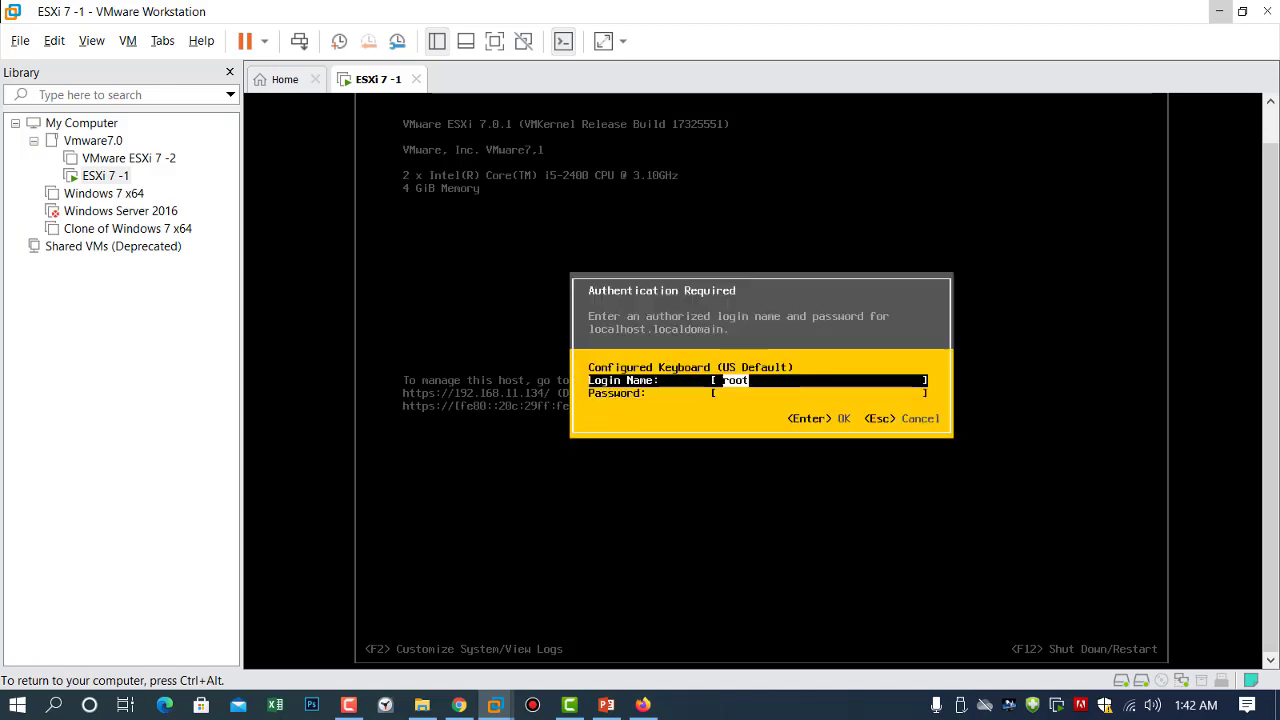
key("Tab")
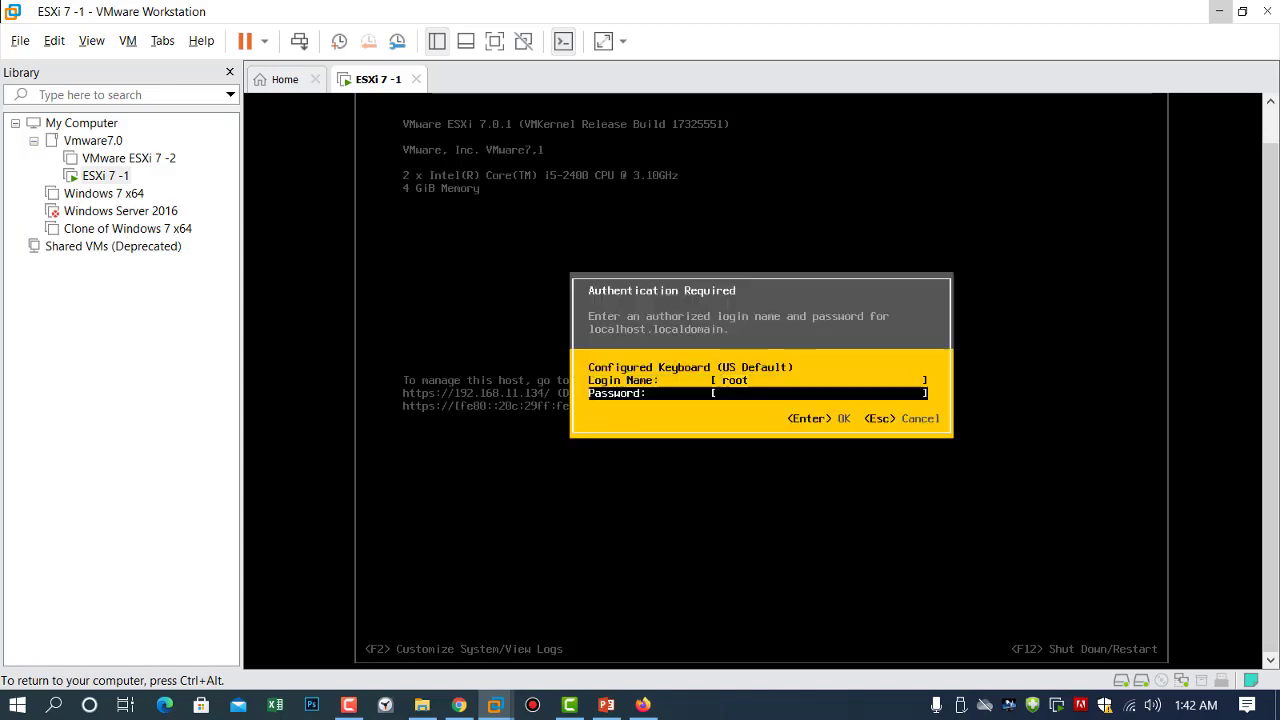
type("**********")
key("Up")
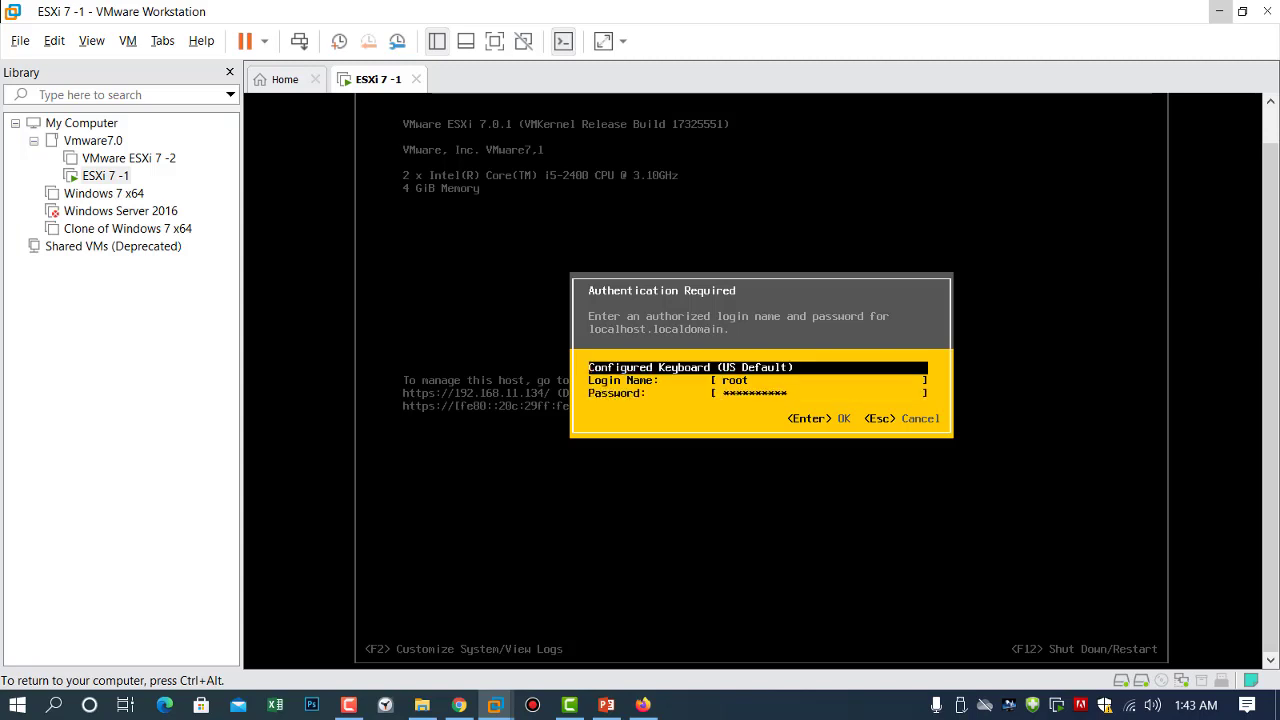
key("Down")
key("Up")
key("Down")
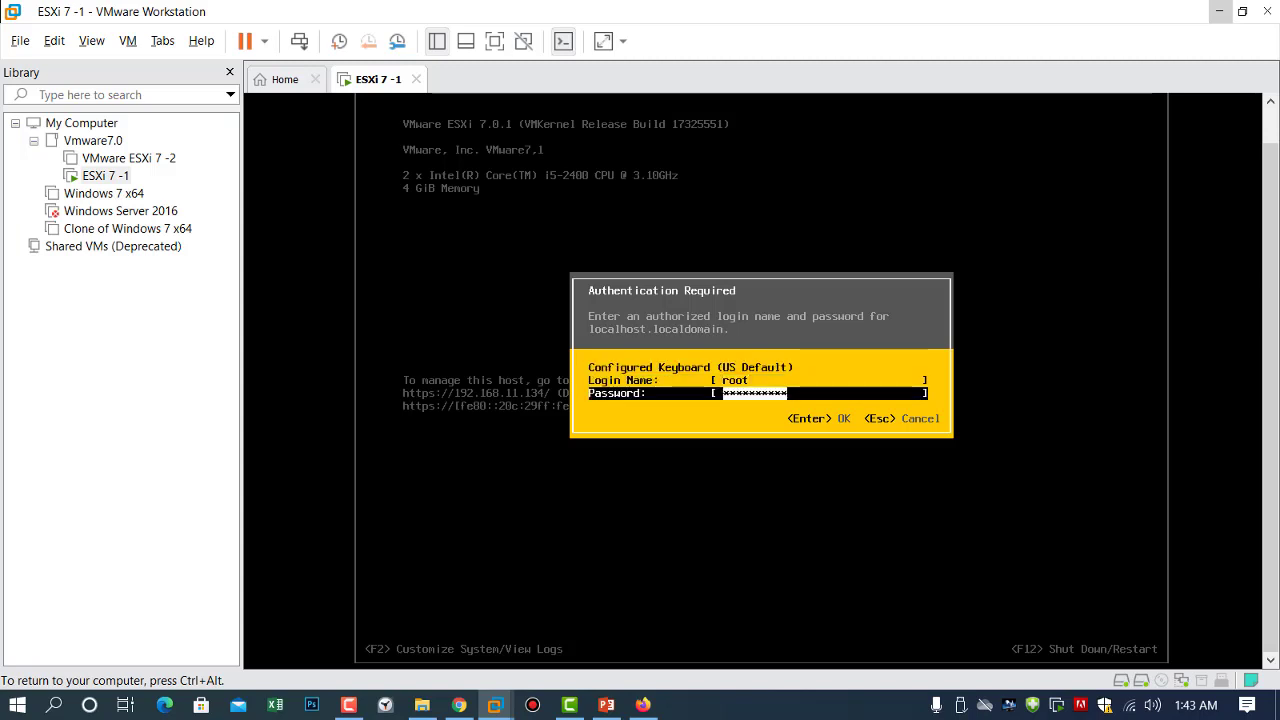
key("Return")
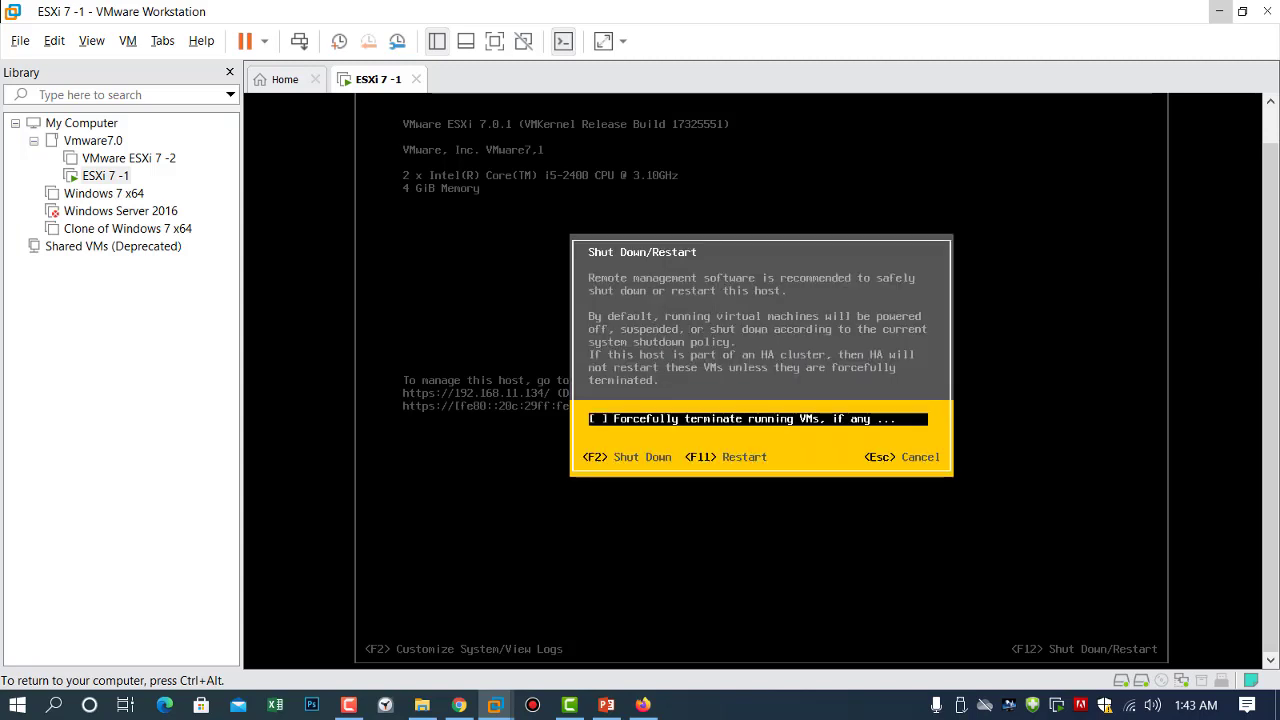
Restart the ESXi host with F11 and release keyboard control back to Windows.
key("F11")
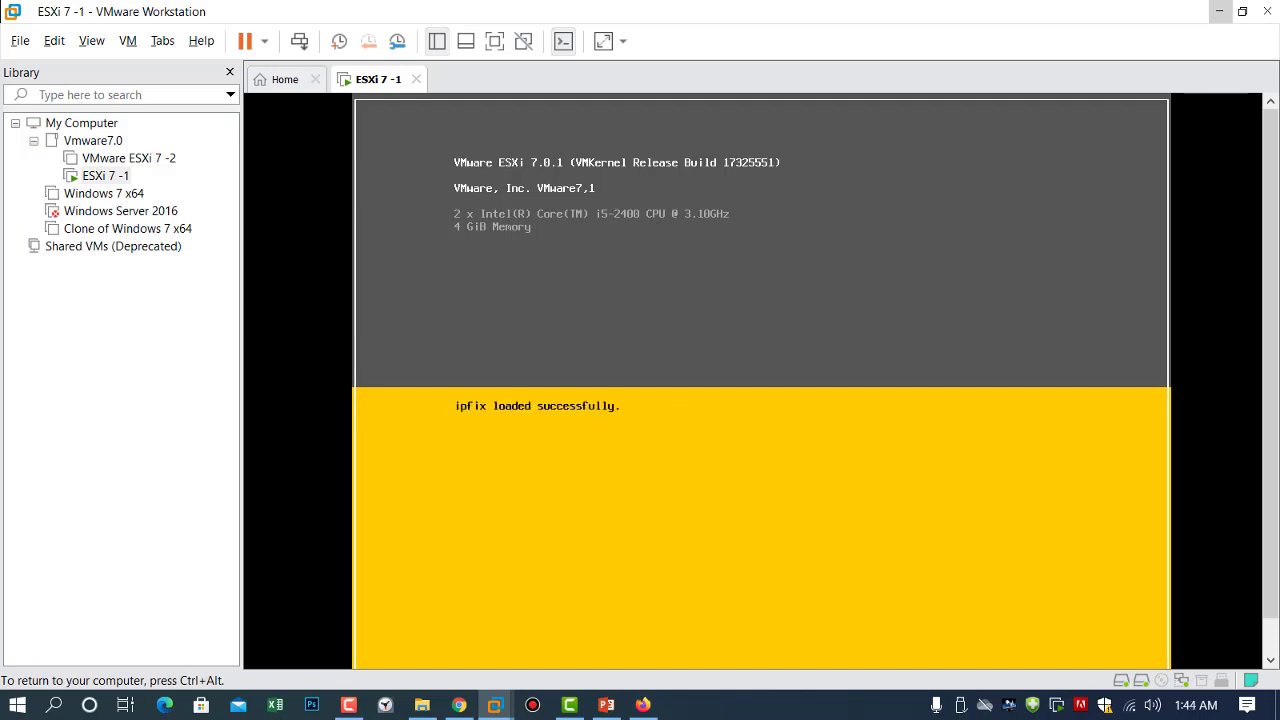
key("ctrl+alt")
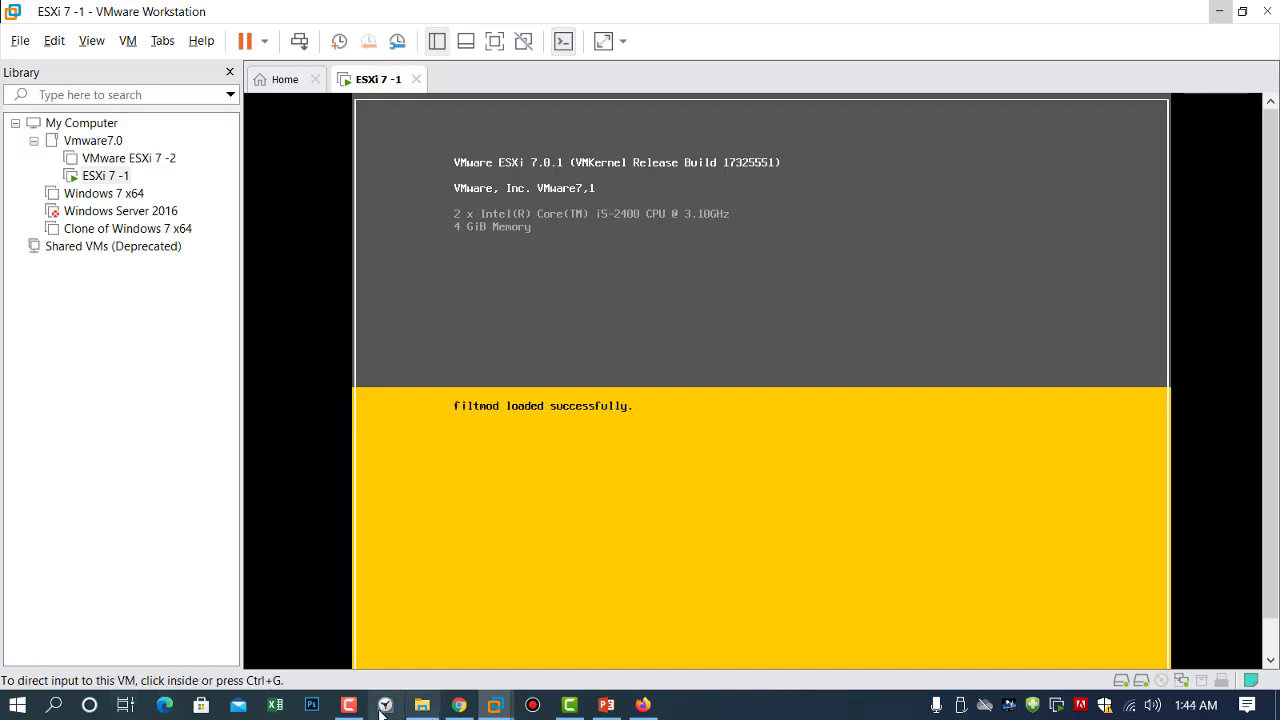
left_click(349, 705)
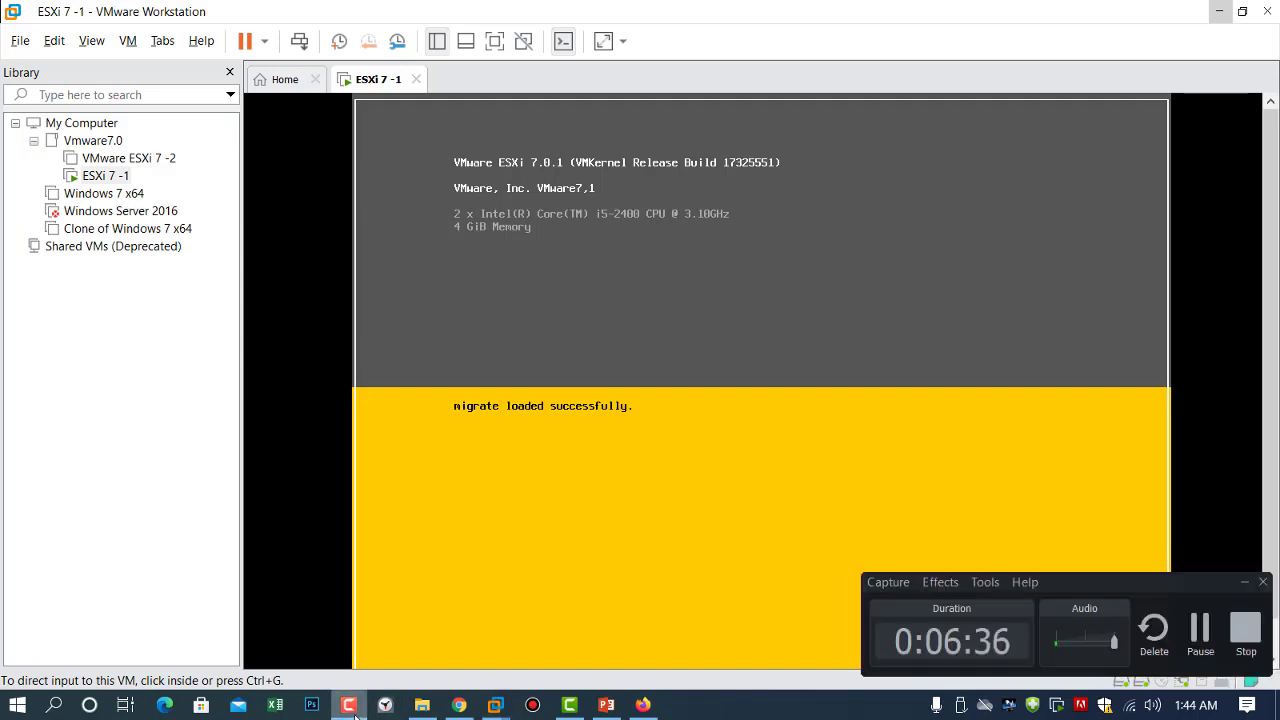
left_click(355, 714)
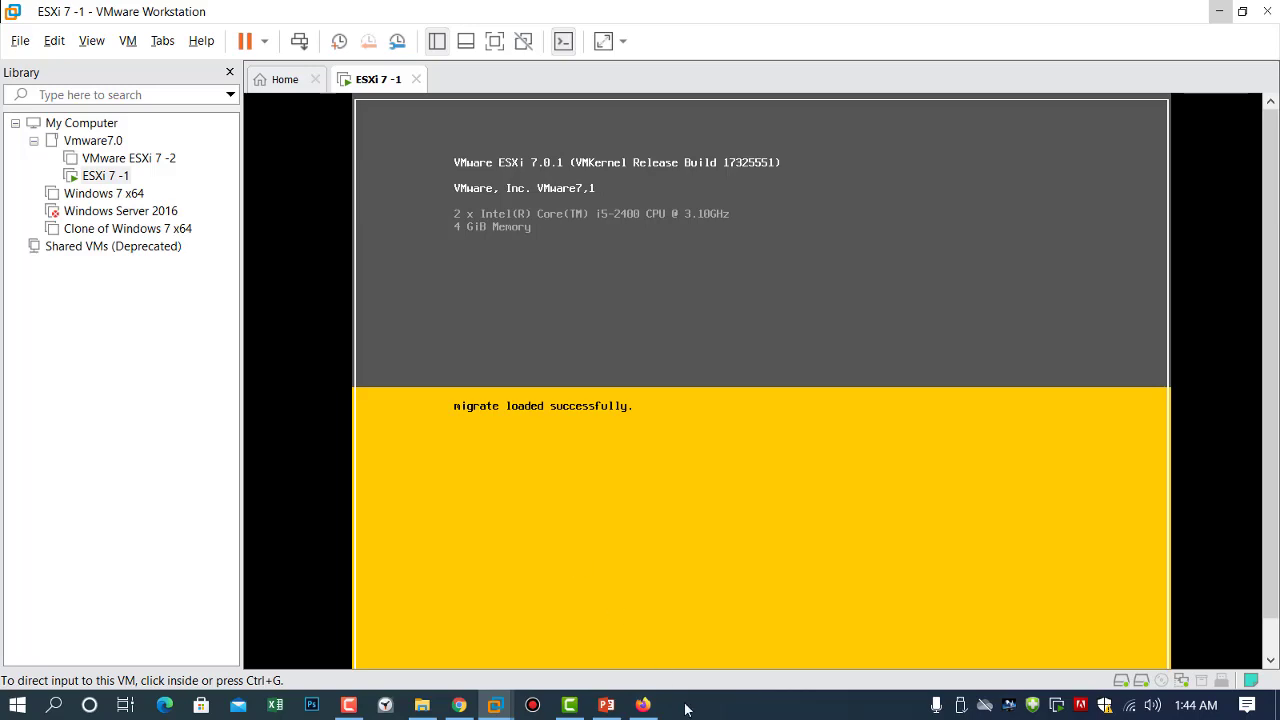
Reload the ESXi storage page repeatedly until it returns 503 Service Unavailable, then close Firefox.
mouse_move(652, 716)
left_click(649, 645)
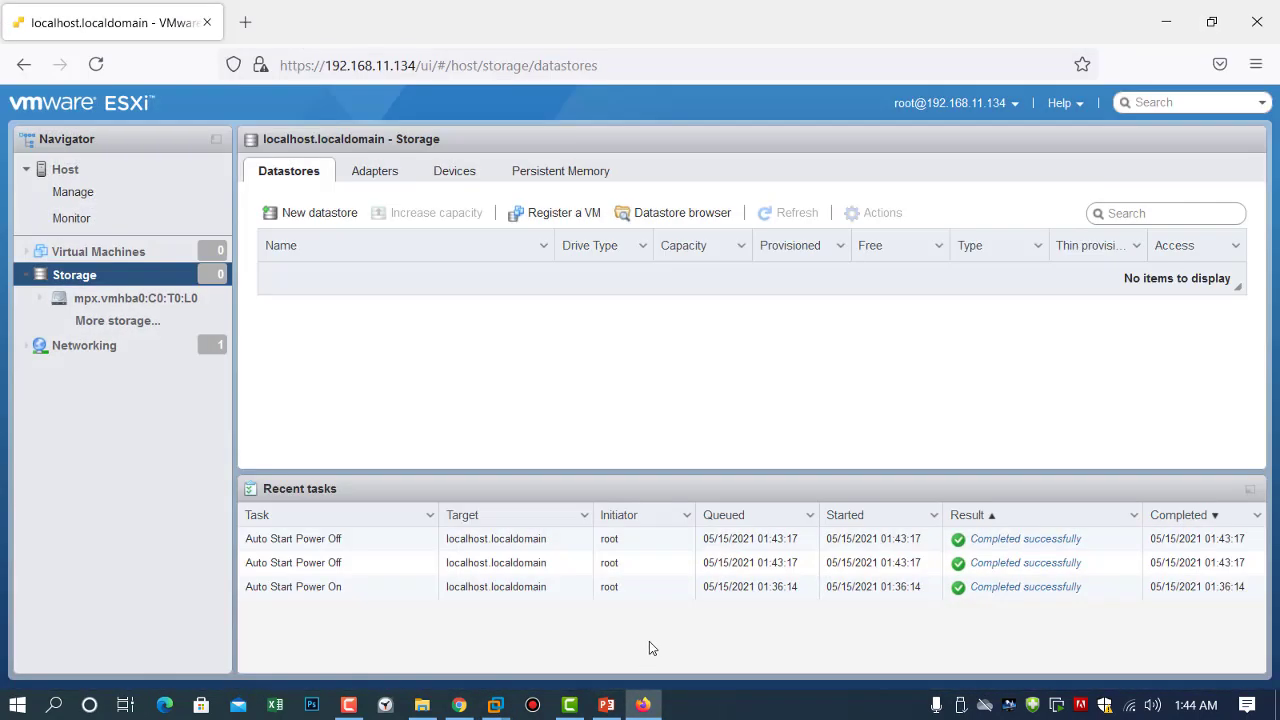
left_click(96, 66)
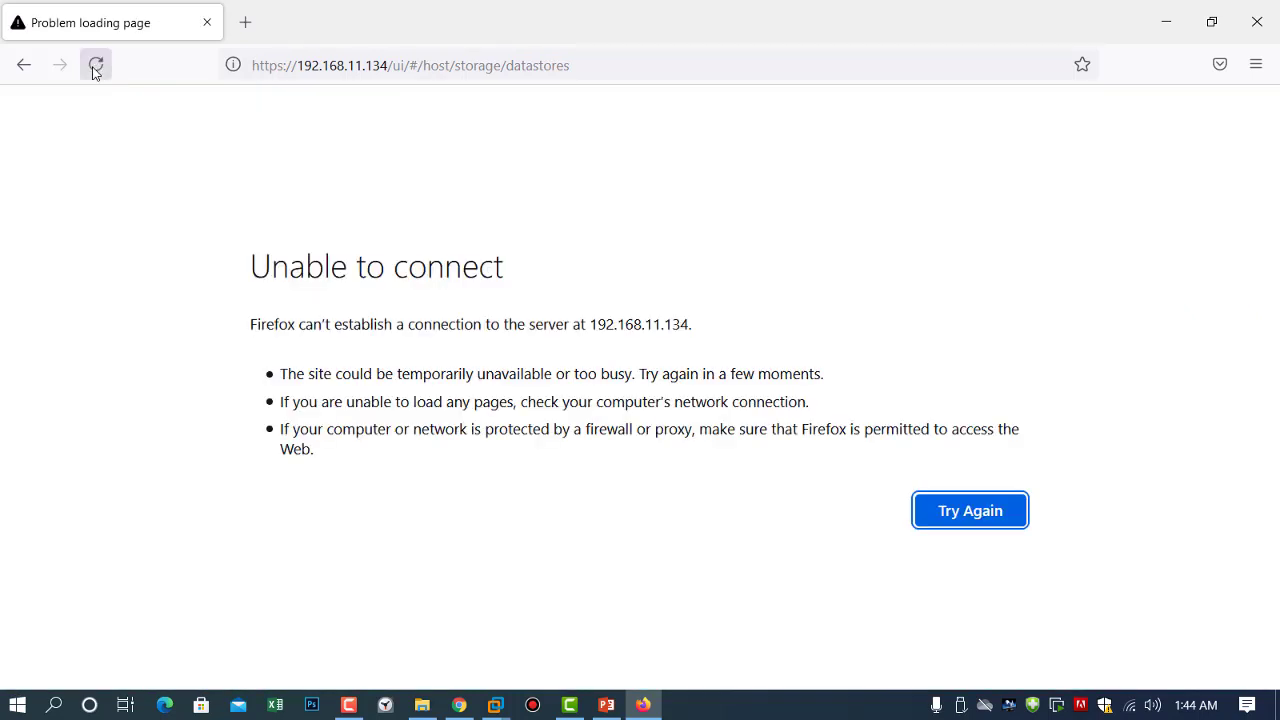
left_click(96, 66)
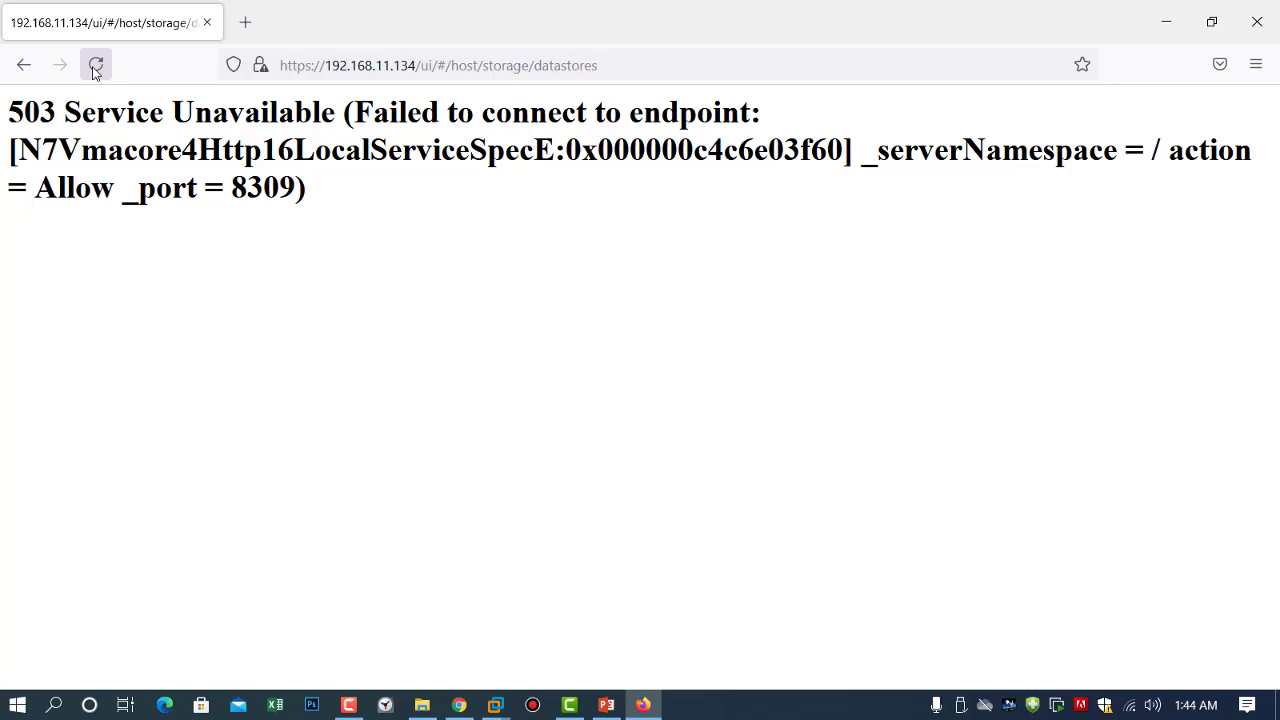
left_click(93, 68)
left_click(93, 68)
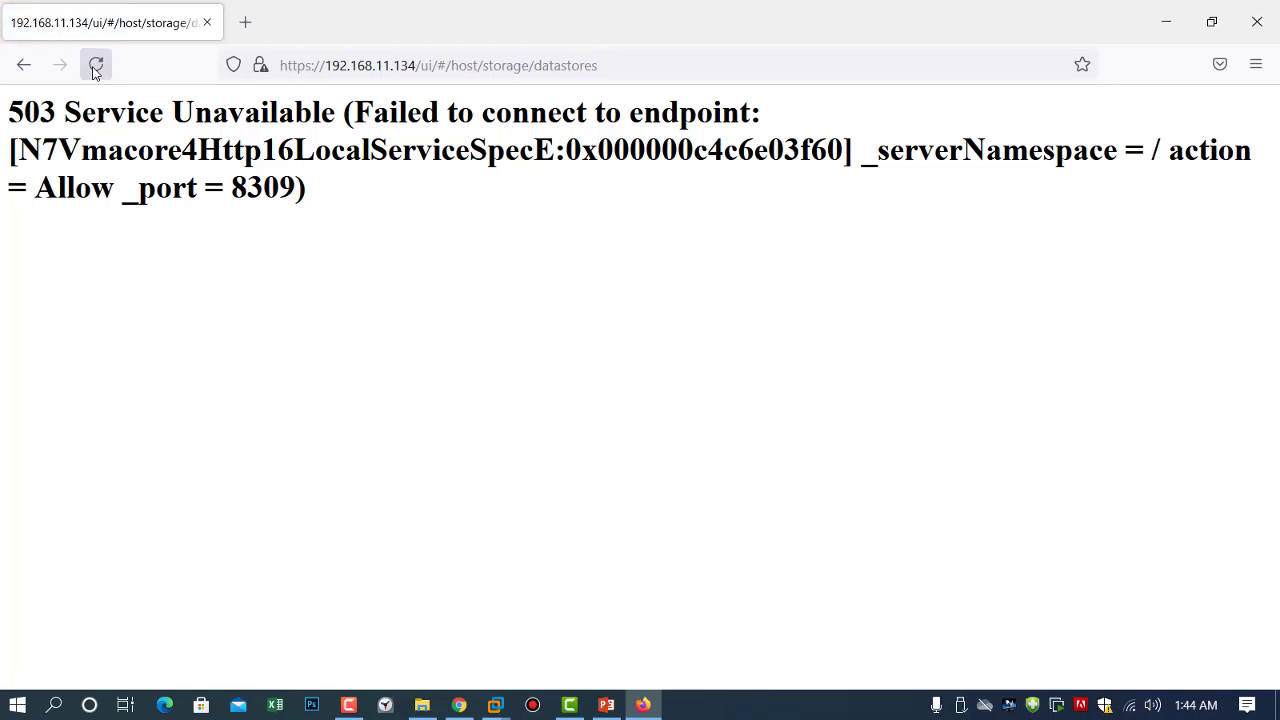
left_click(207, 22)
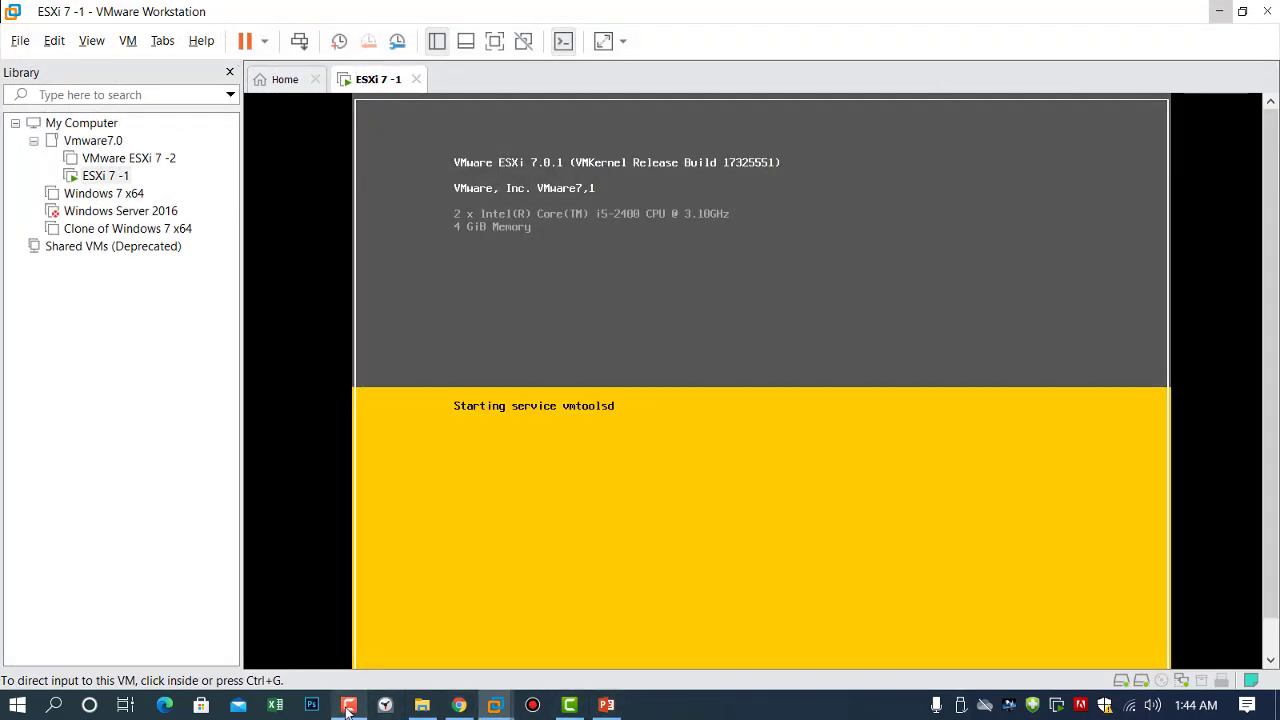
Minimize Workstation and pin the Firefox desktop shortcut to the taskbar.
left_click(1219, 11)
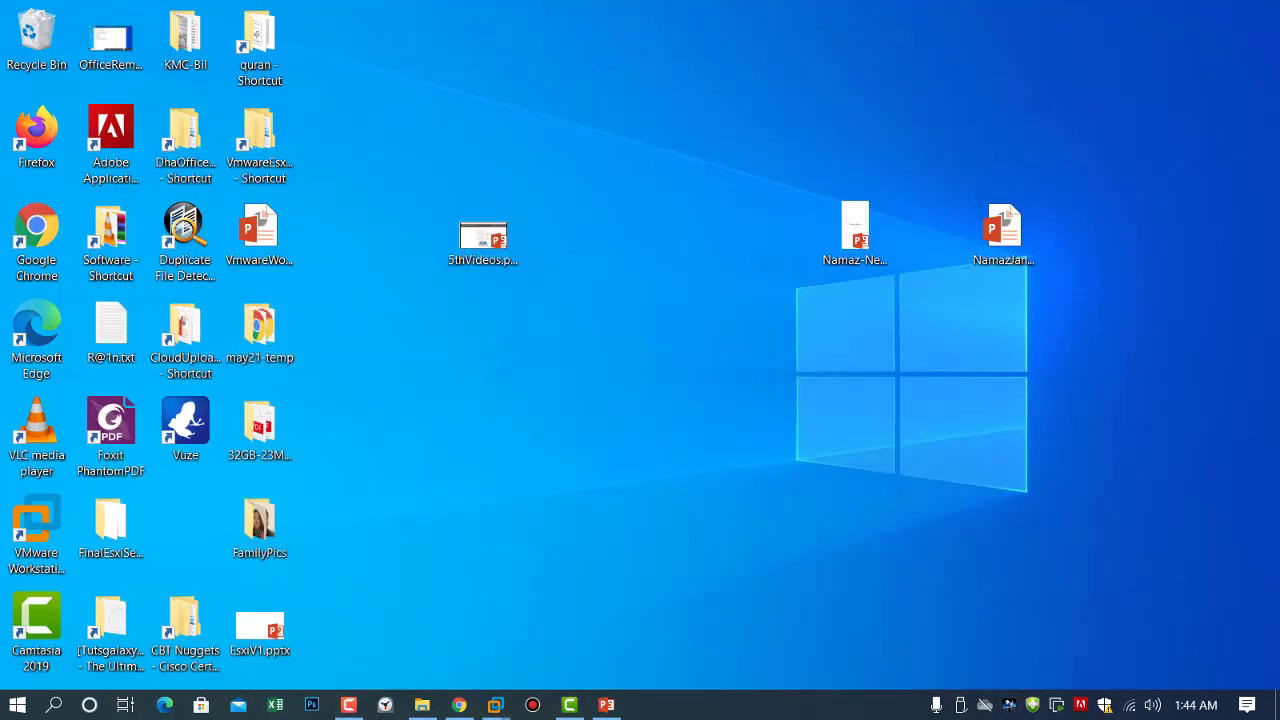
right_click(27, 135)
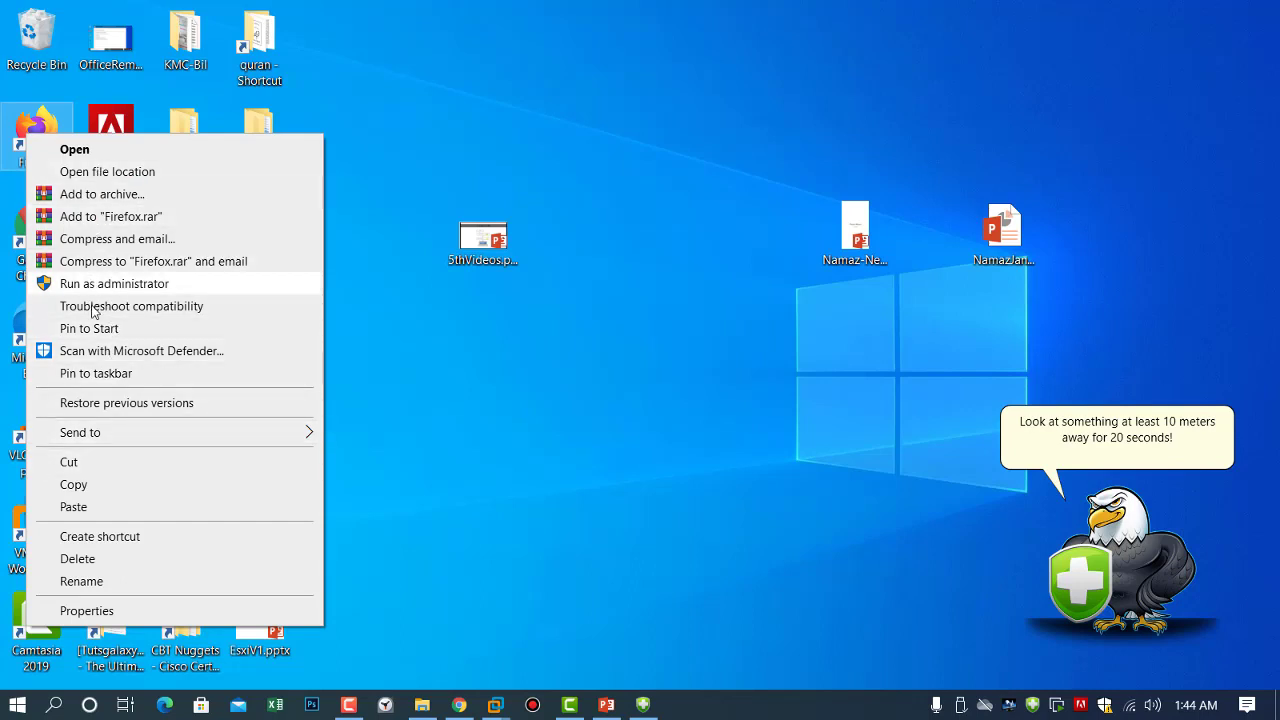
left_click(95, 373)
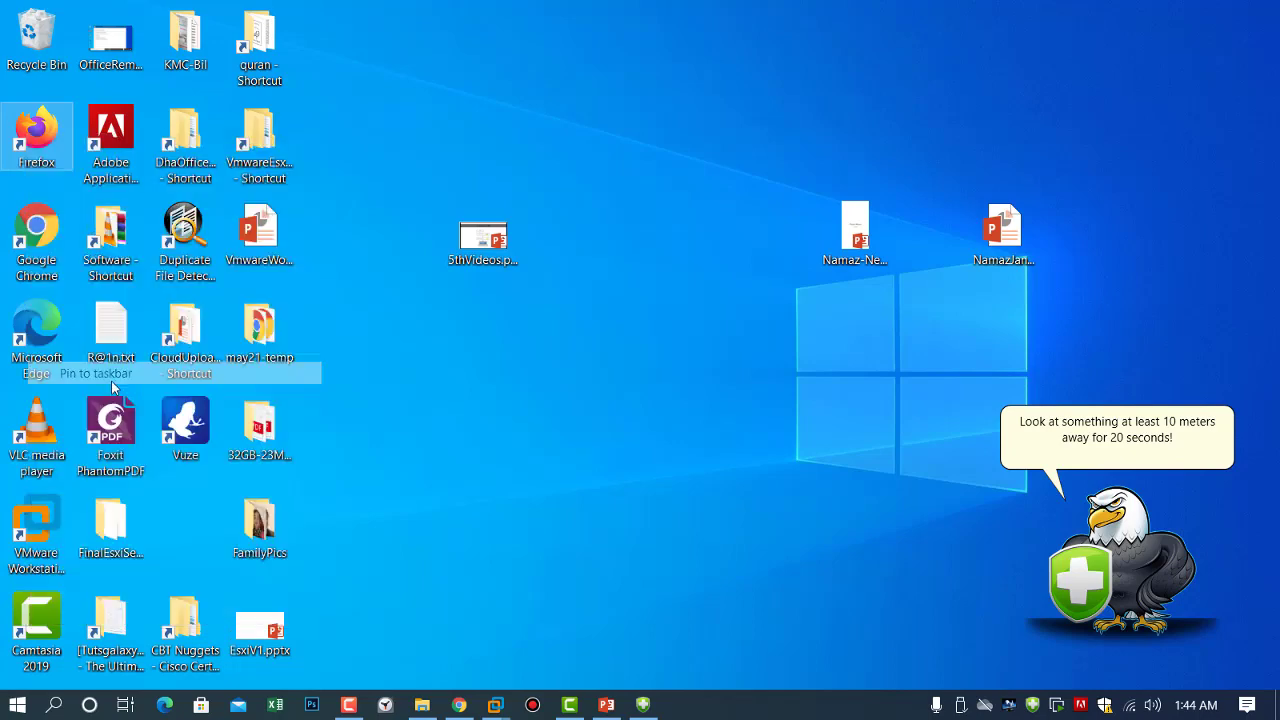
Check that the ESXi 7 -1 console shows its management address, then open Firefox from the taskbar.
left_click(680, 705)
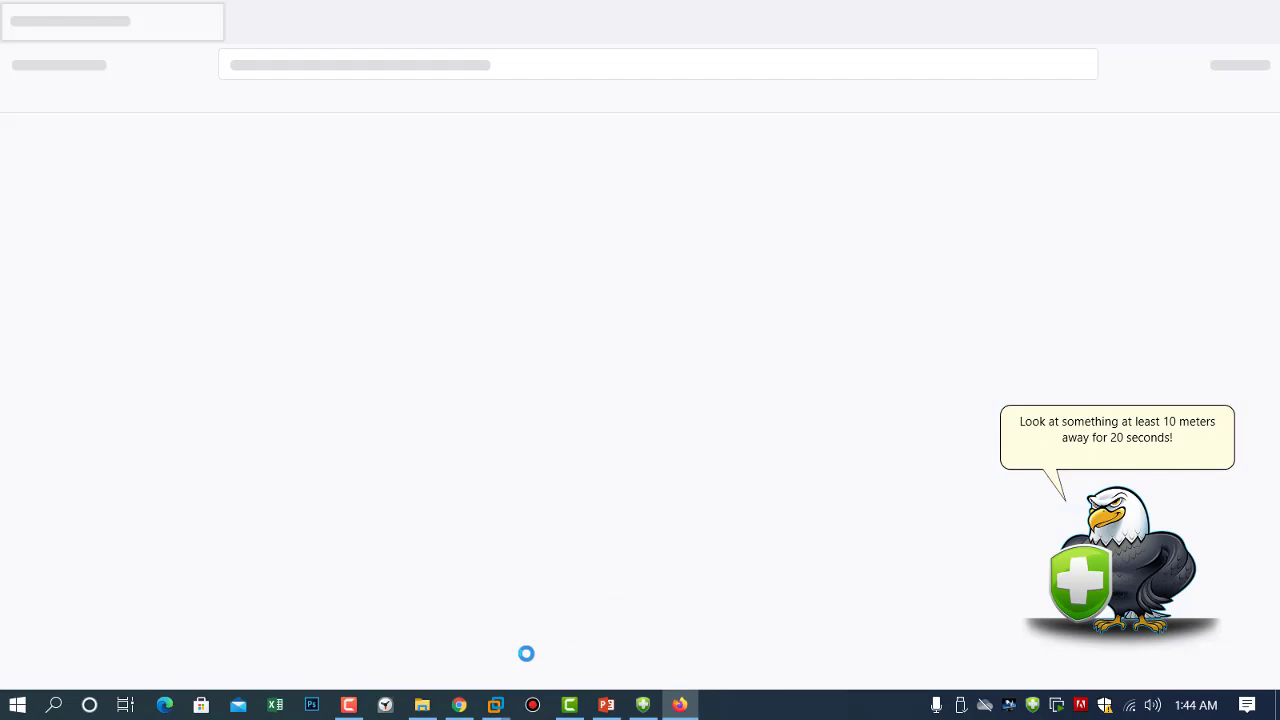
mouse_move(495, 705)
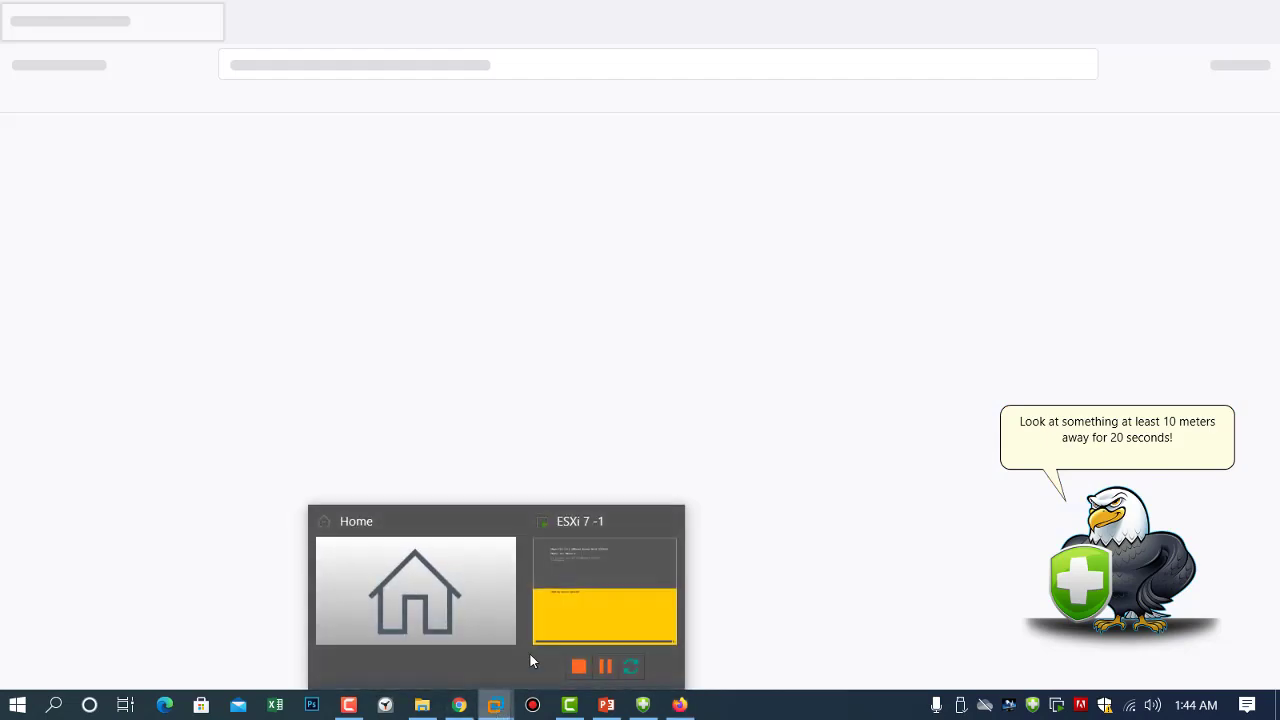
left_click(584, 600)
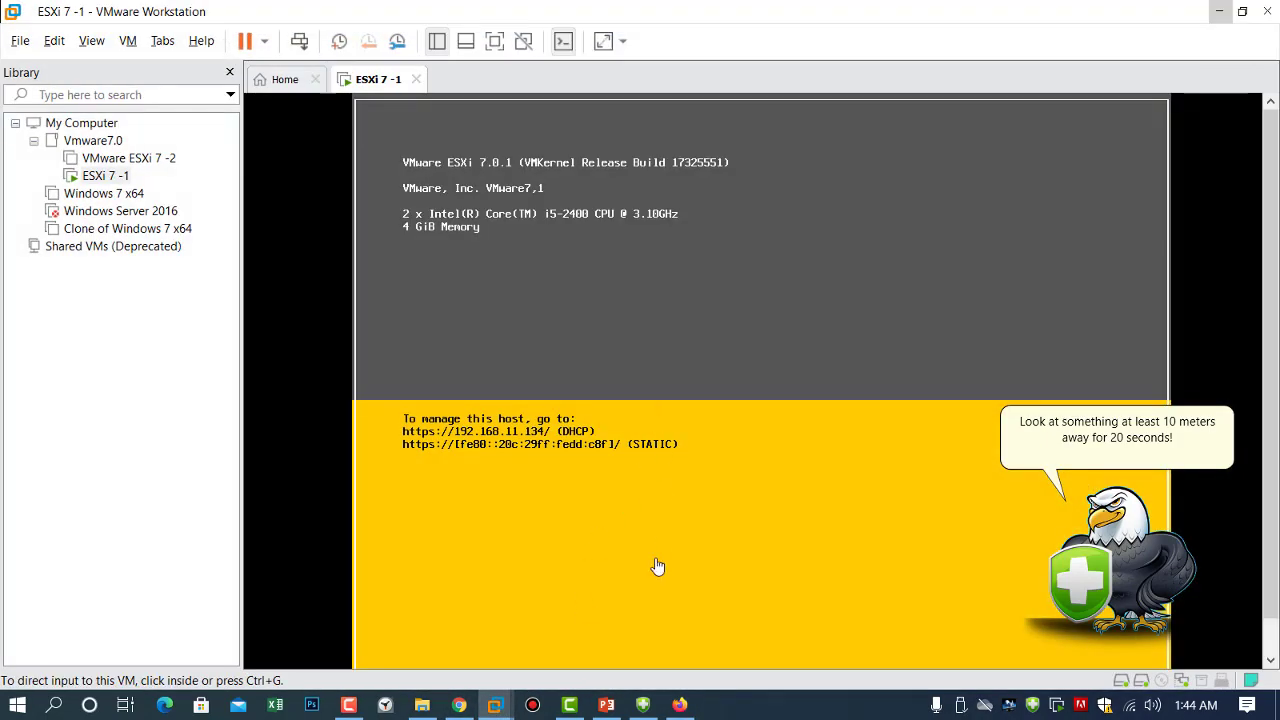
left_click(676, 705)
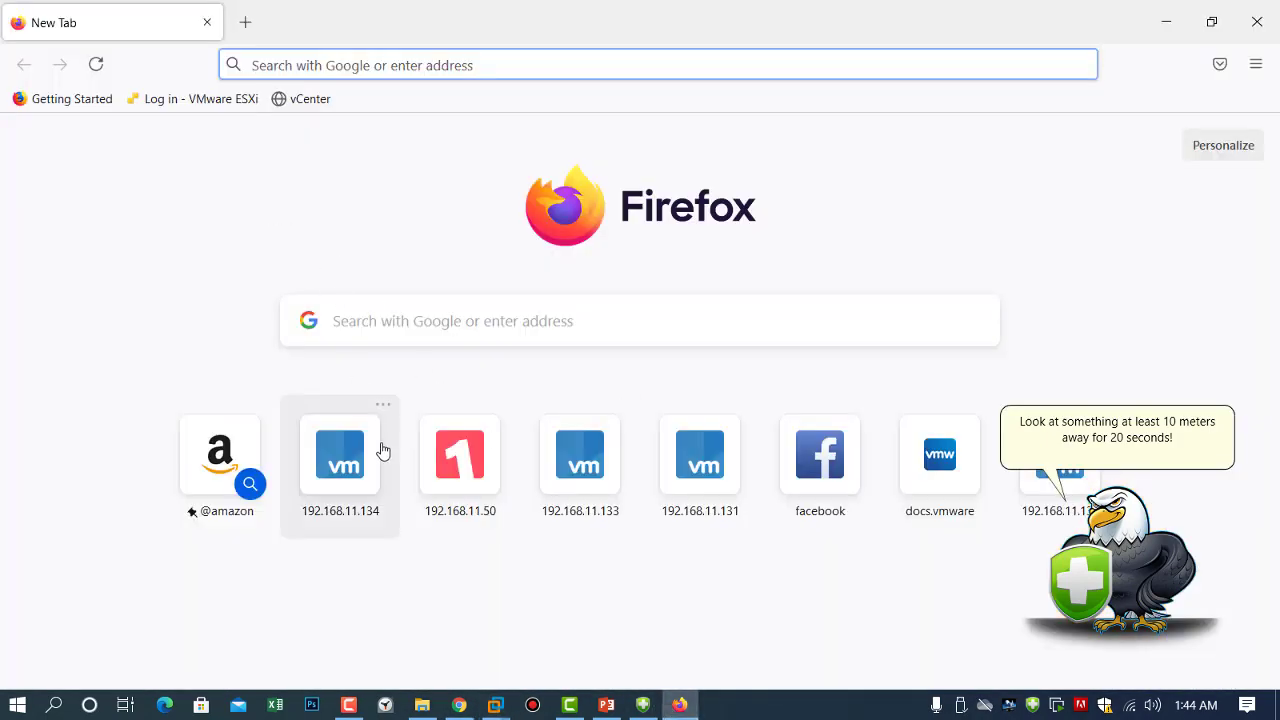
Log in to 192.168.11.134 with the saved credentials and launch the New datastore wizard.
left_click(356, 467)
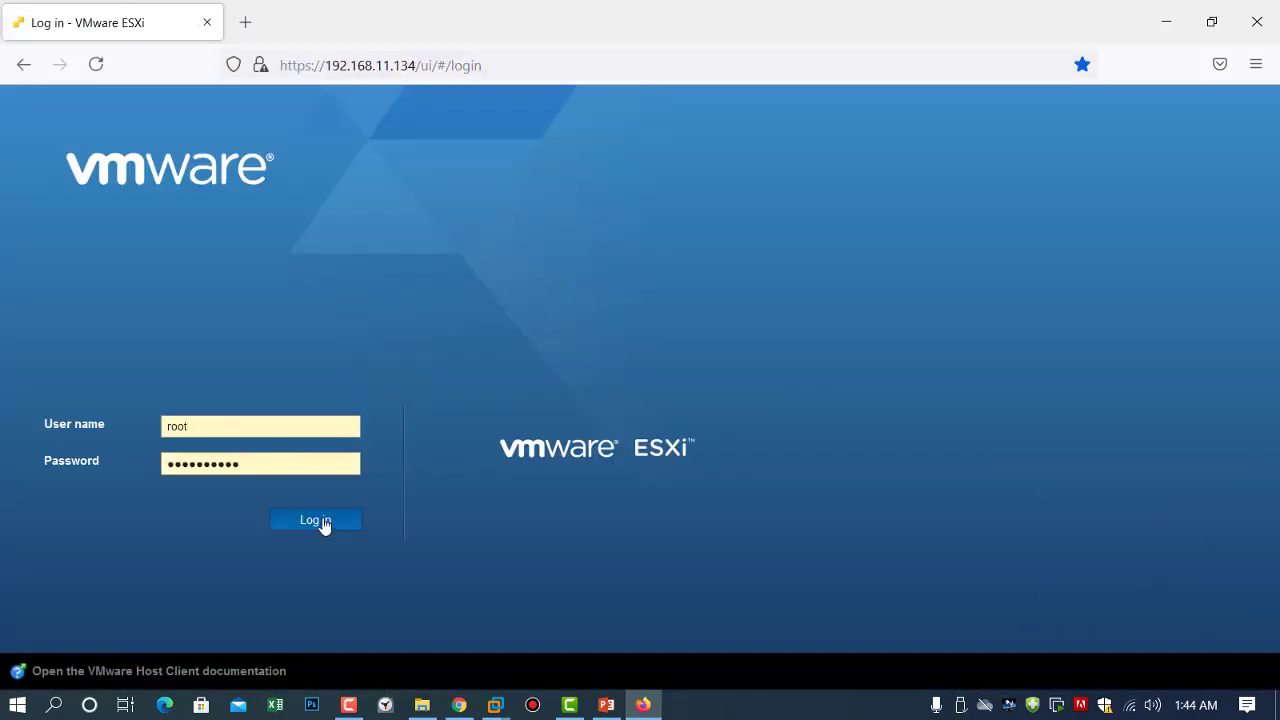
left_click(322, 522)
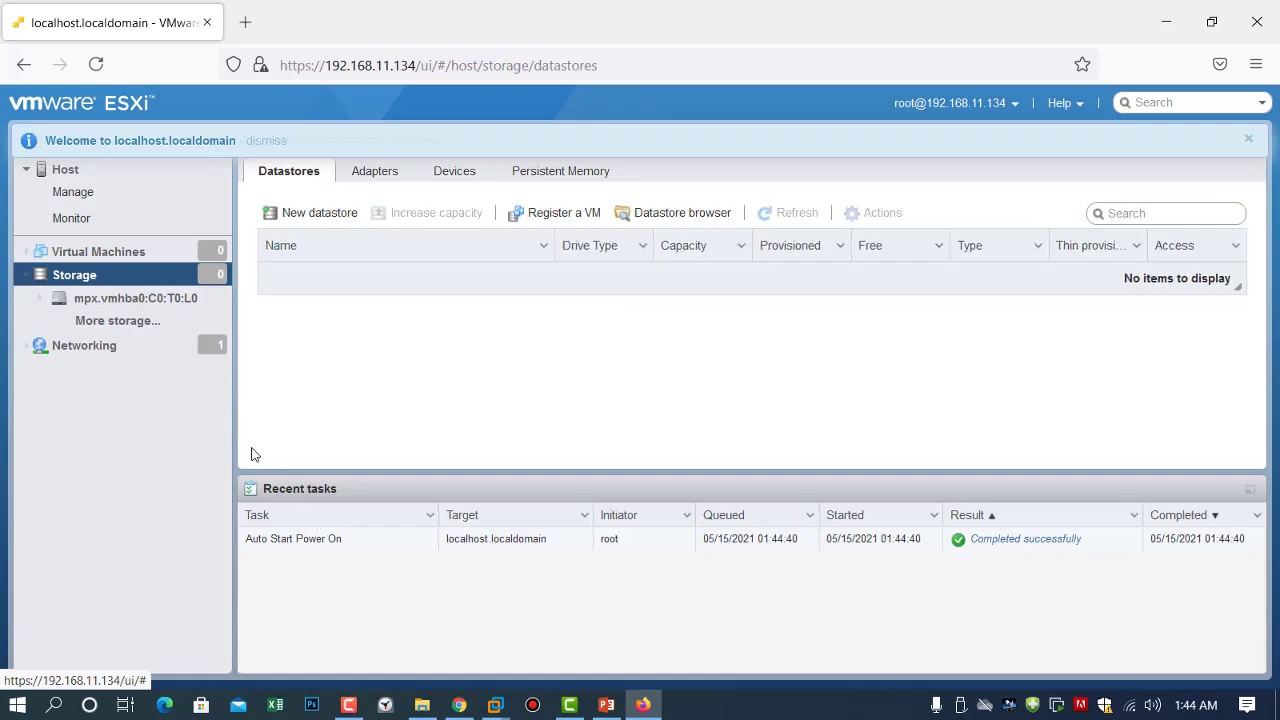
left_click(309, 218)
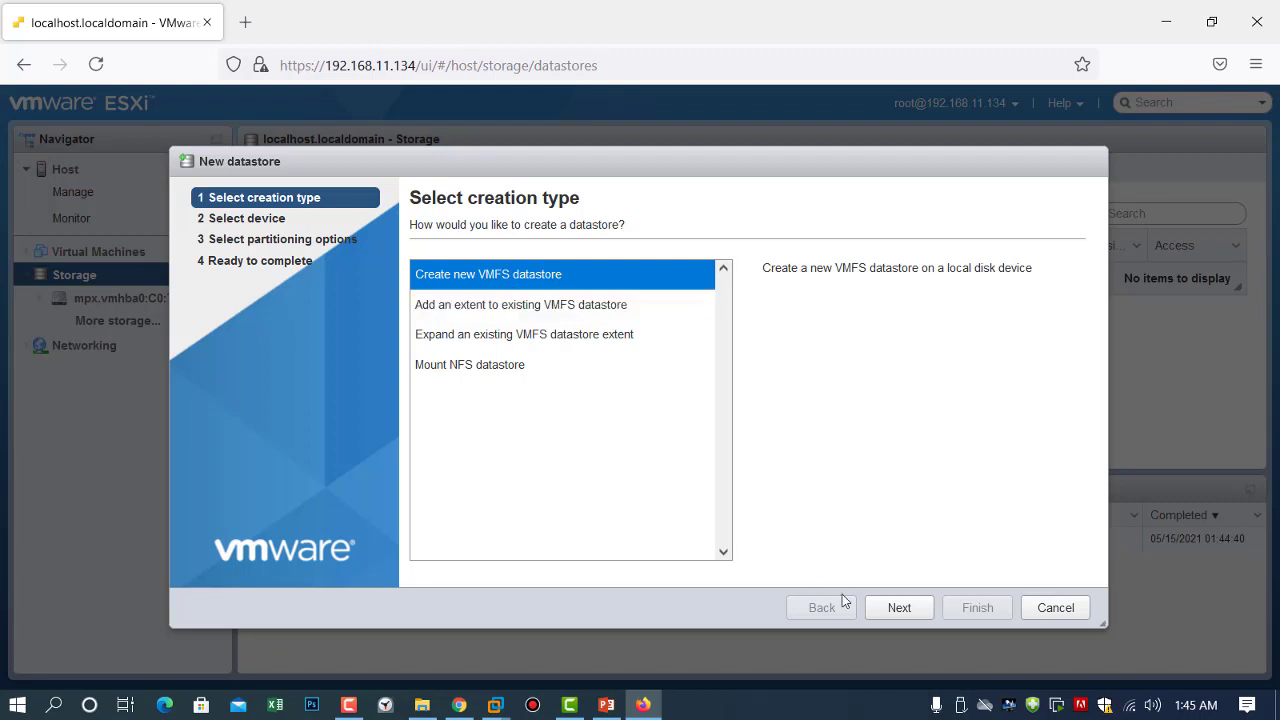
Choose a new VMFS datastore on the 100 GB mpx.vmhba0:C0:T1:L0 disk and name it datastore1.
left_click(899, 610)
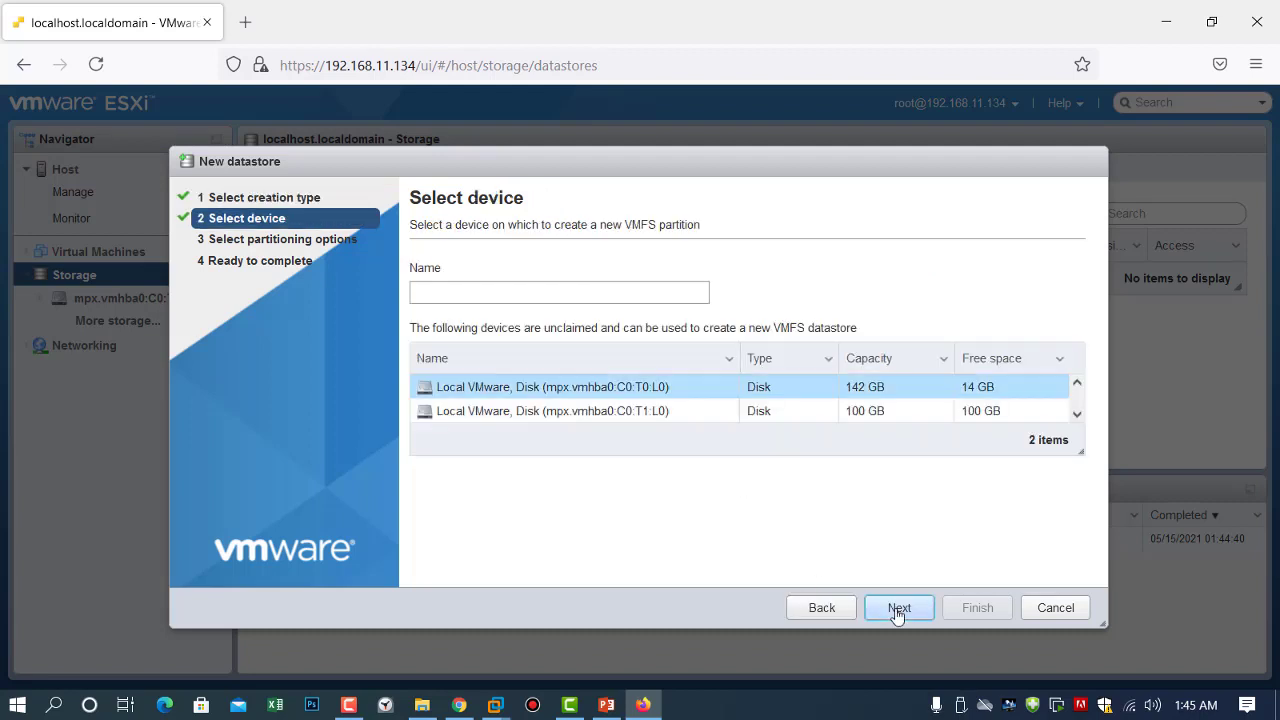
left_click(627, 423)
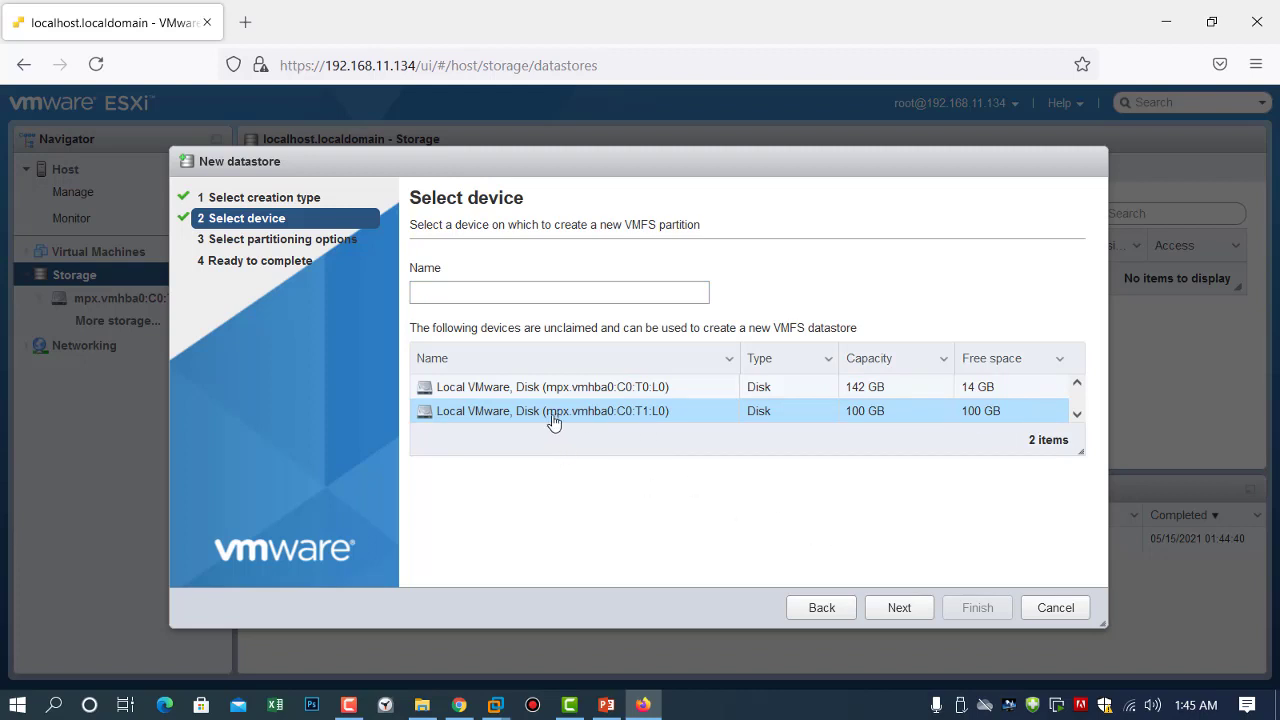
left_click(895, 609)
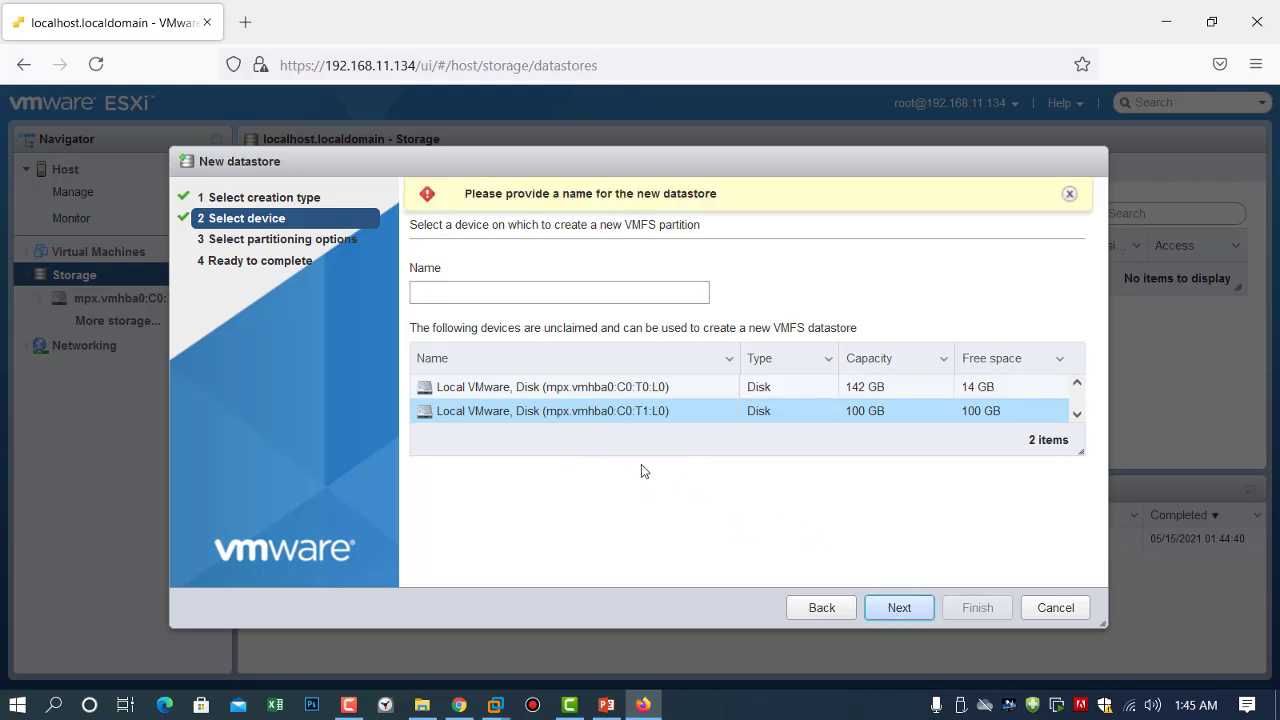
left_click(520, 293)
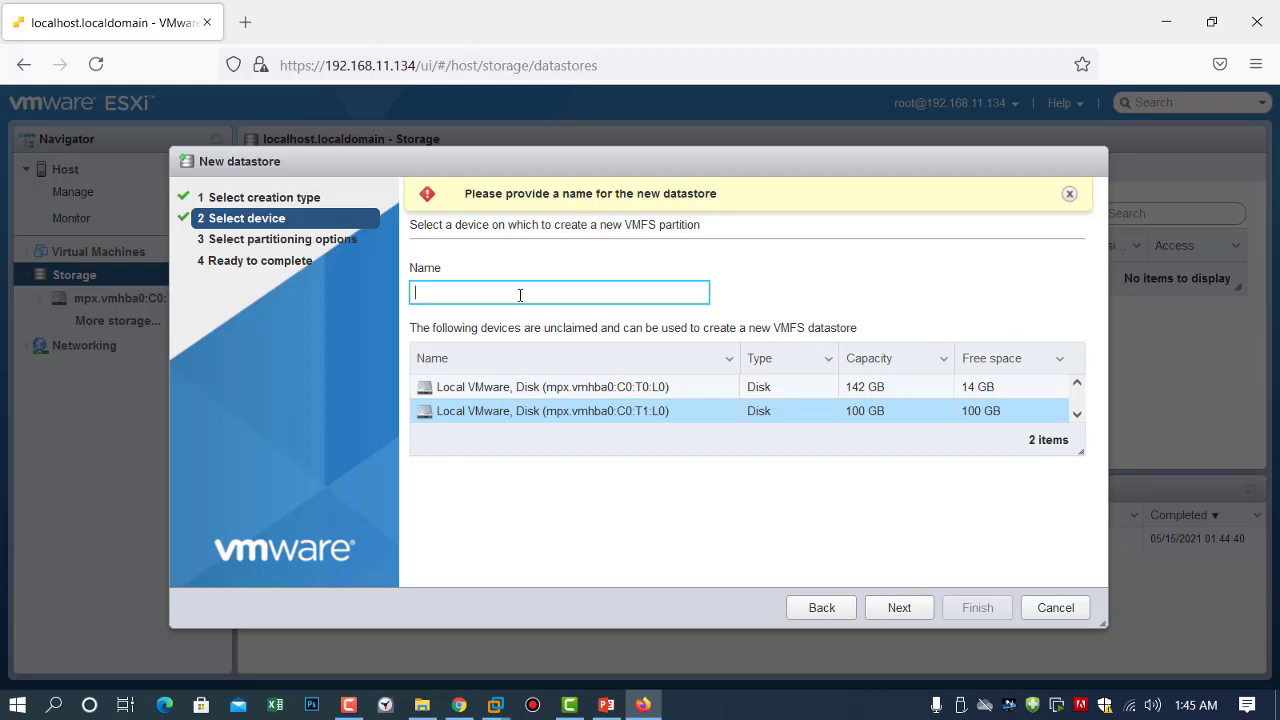
type("datast")
type("o4r")
key("BackSpace")
type("re1")
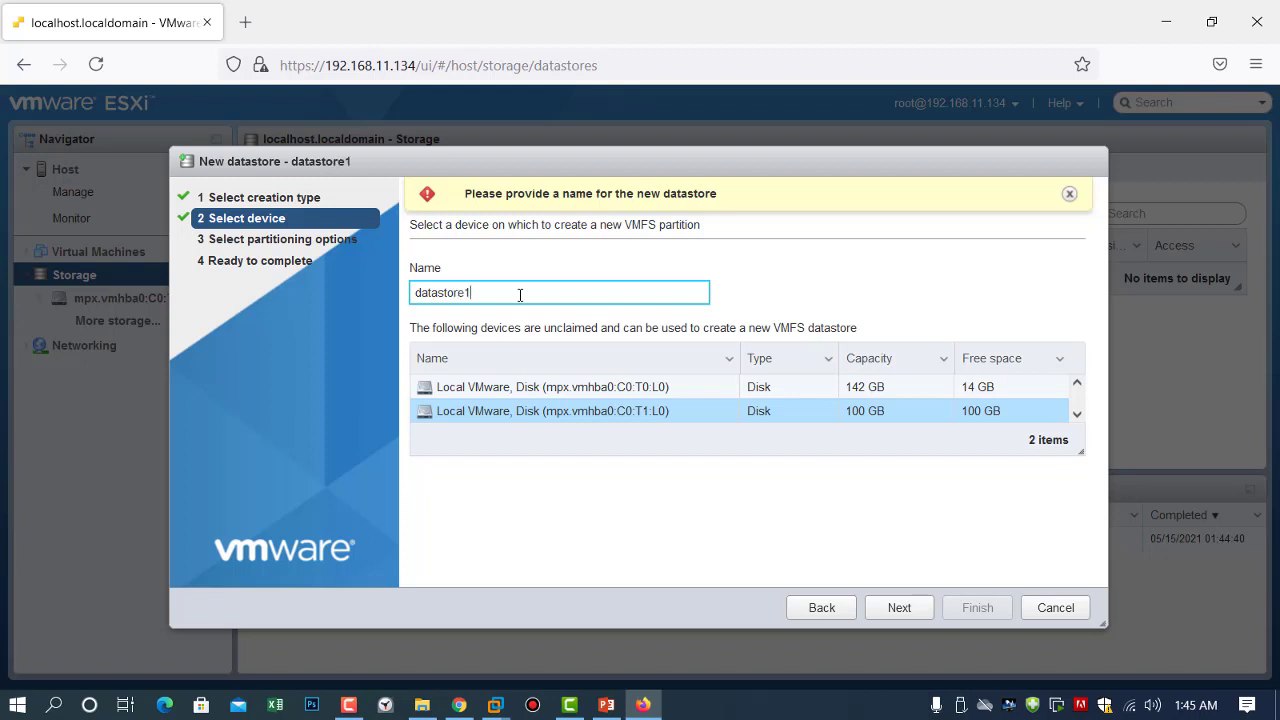
left_click(910, 618)
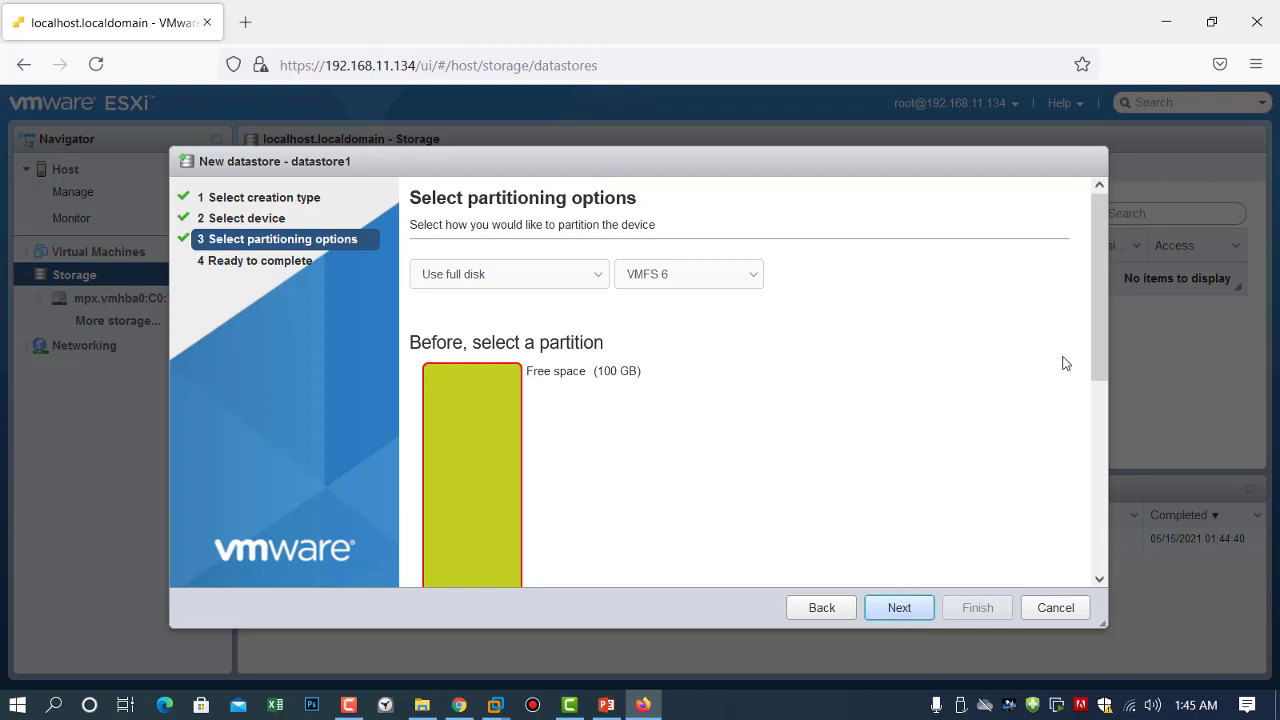
Keep Use full disk with VMFS 6, finish the wizard and confirm erasing the disk.
left_click_drag(1093, 341, 1100, 514)
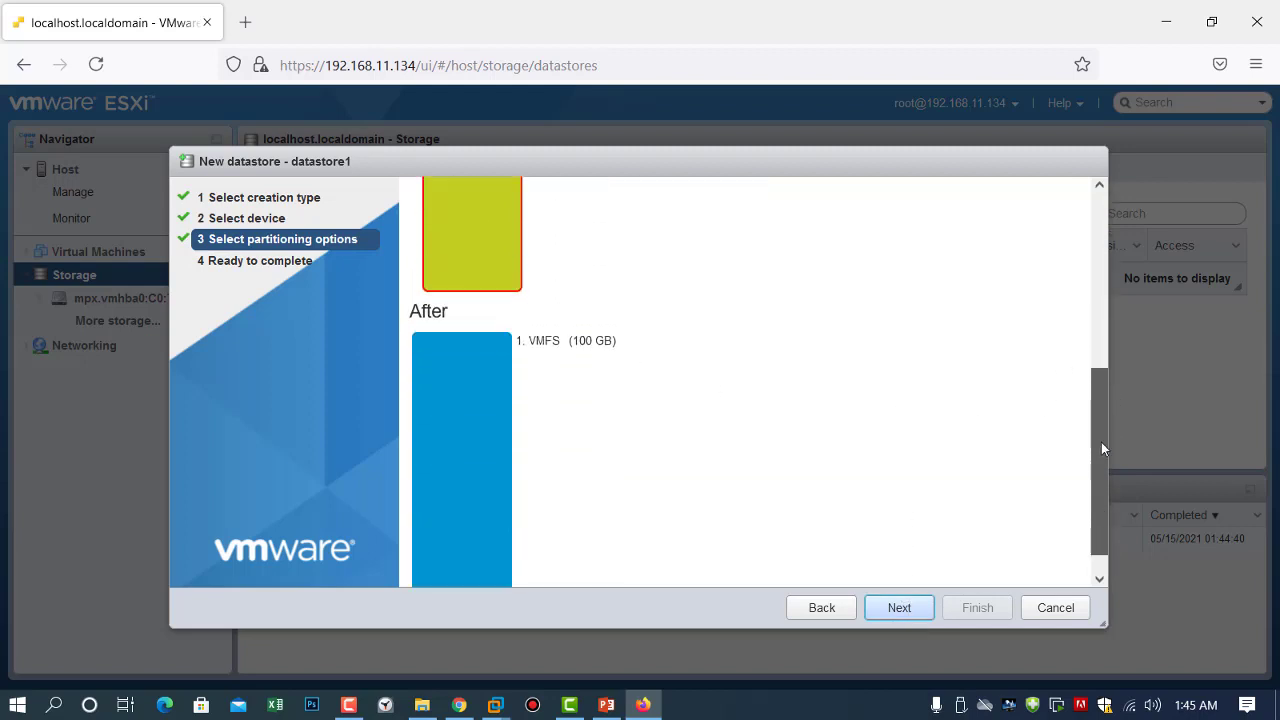
left_click_drag(1101, 442, 1096, 359)
left_click(900, 608)
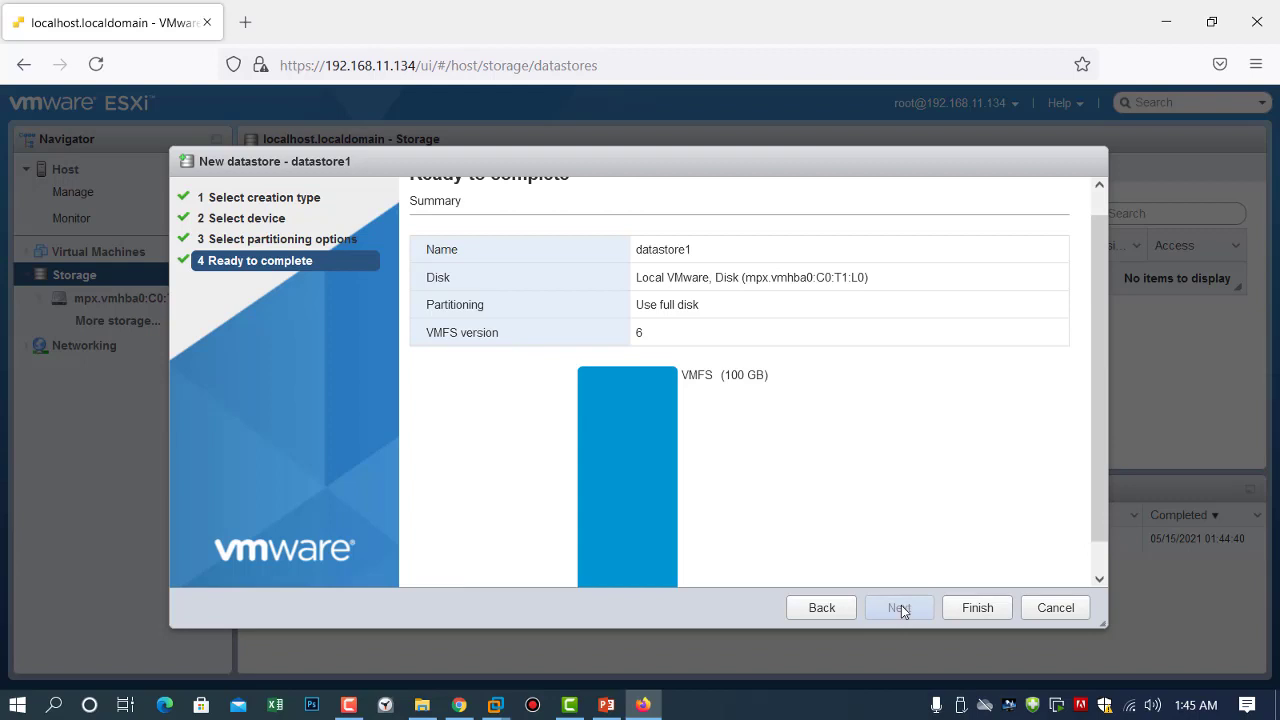
left_click(970, 606)
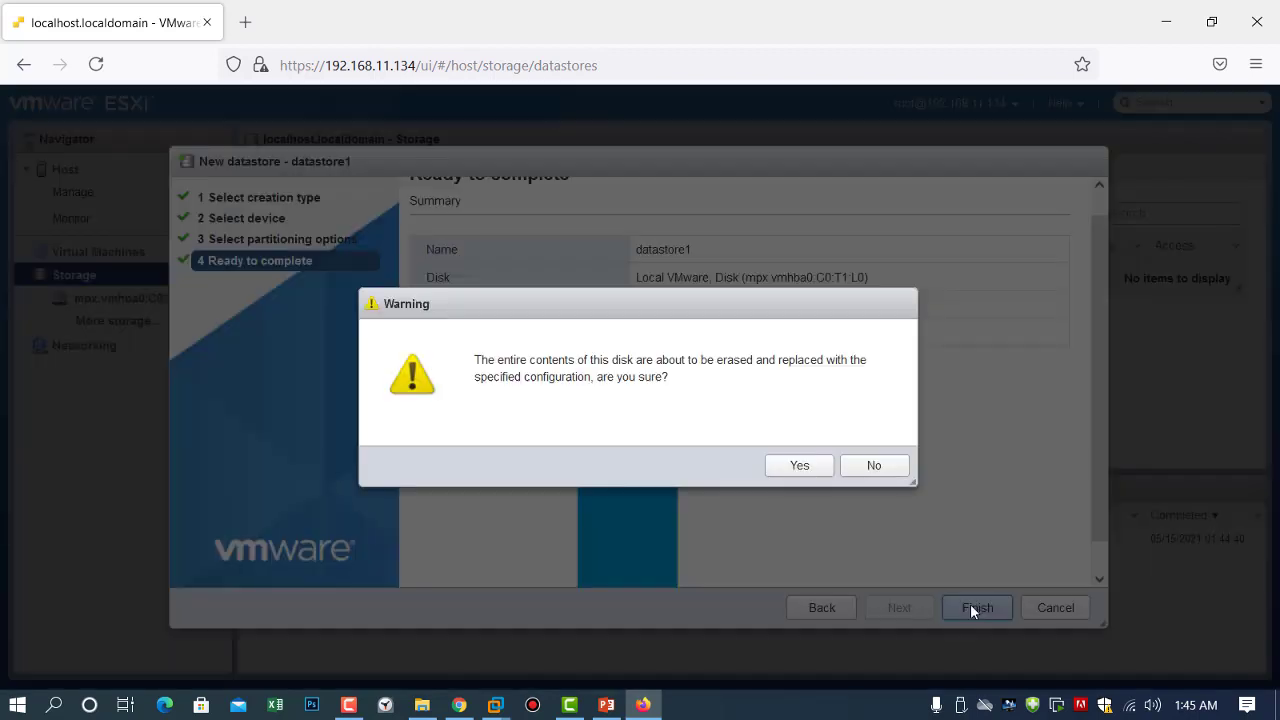
left_click(809, 470)
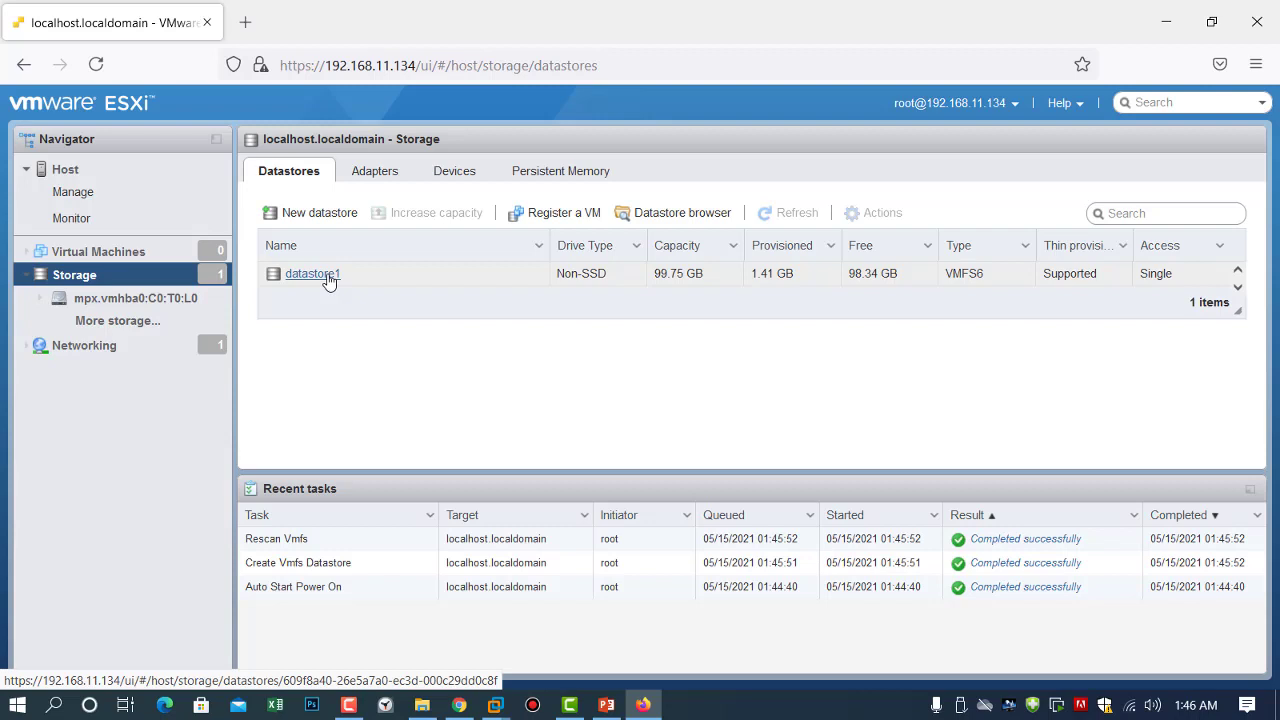
View datastore1's details, showing the VMFS6 type, and open its datastore browser.
left_click(329, 282)
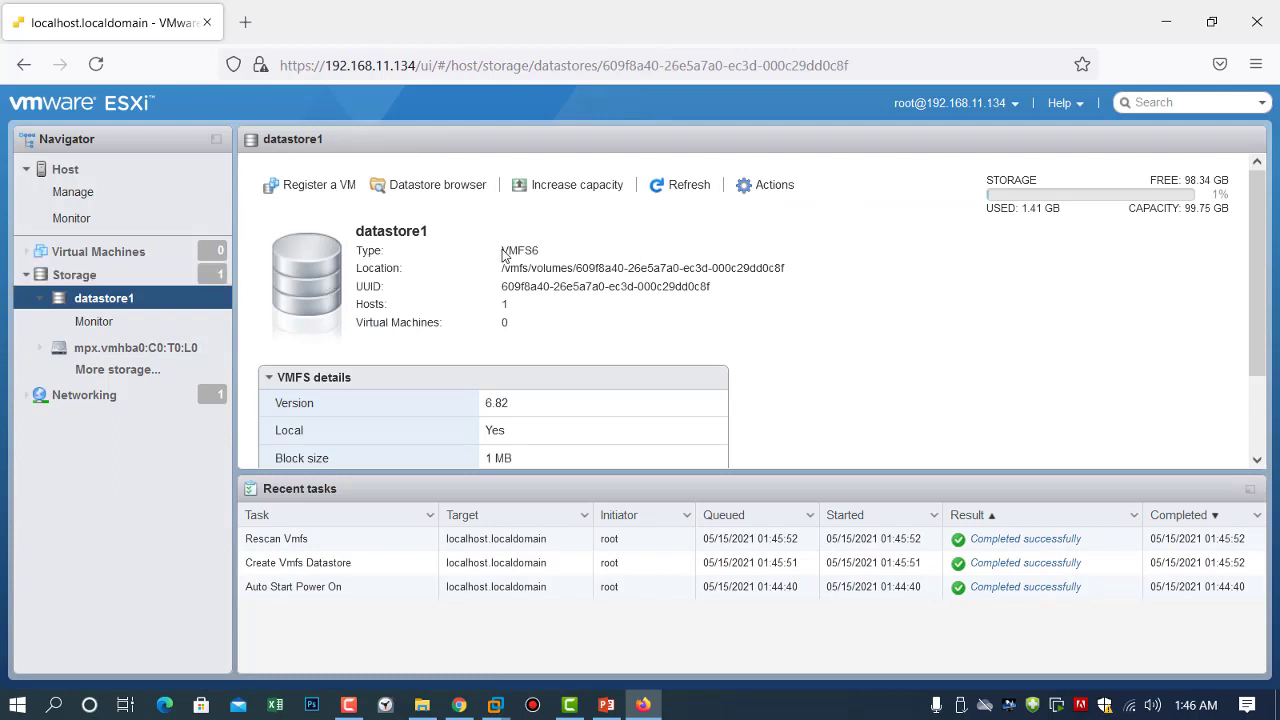
left_click_drag(502, 250, 548, 252)
left_click(549, 252)
left_click(419, 189)
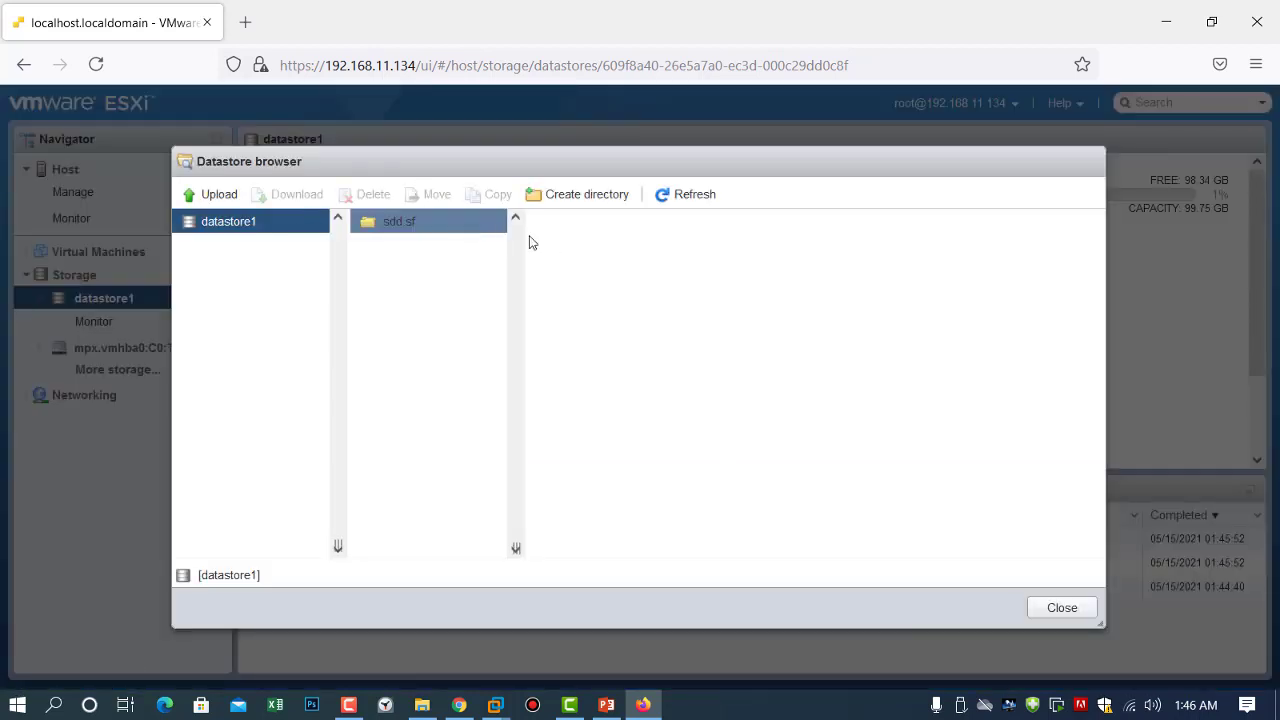
Create a directory named IsoImages on datastore1 and open it.
left_click(567, 193)
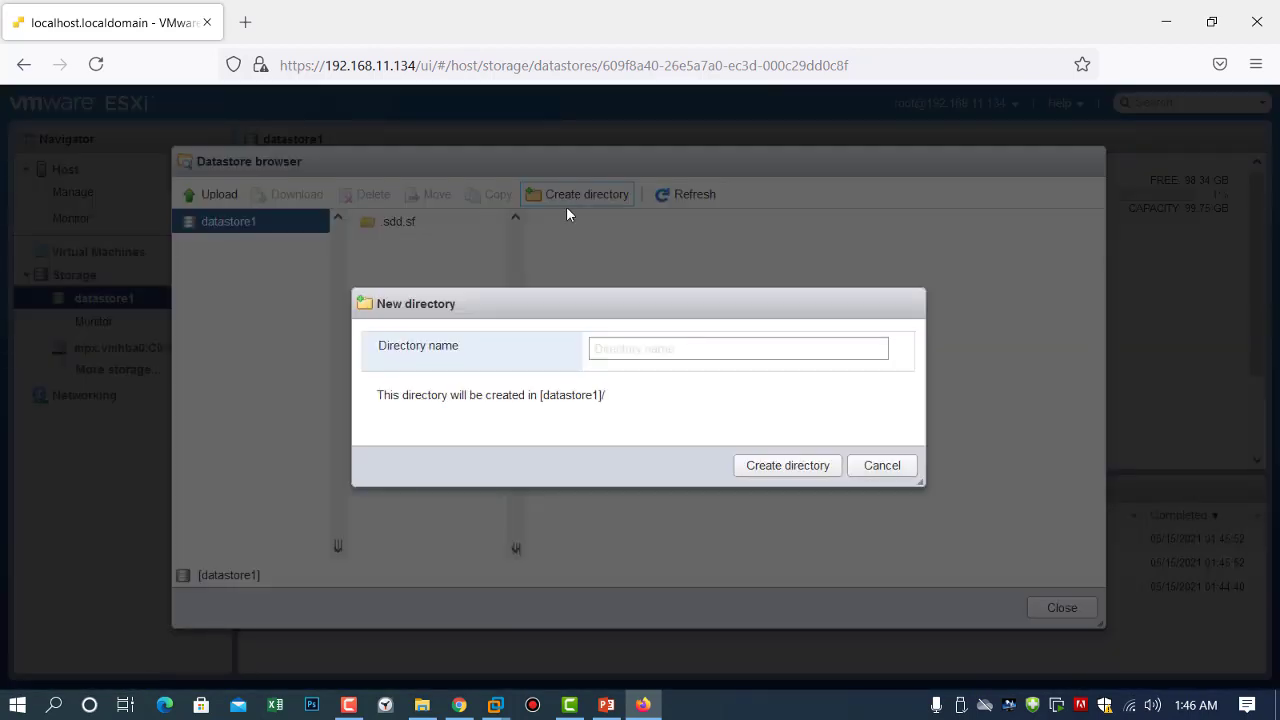
left_click(598, 348)
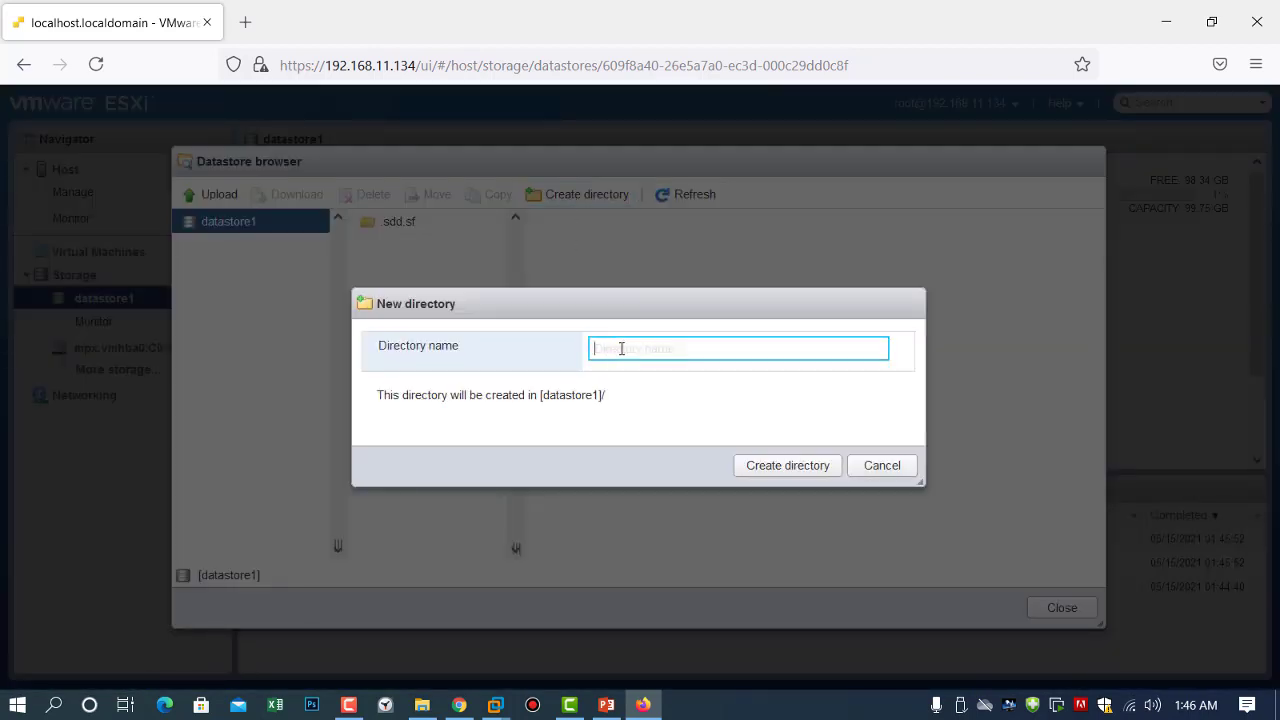
type("l")
key("BackSpace")
type("ls")
type("oIma")
type("ges")
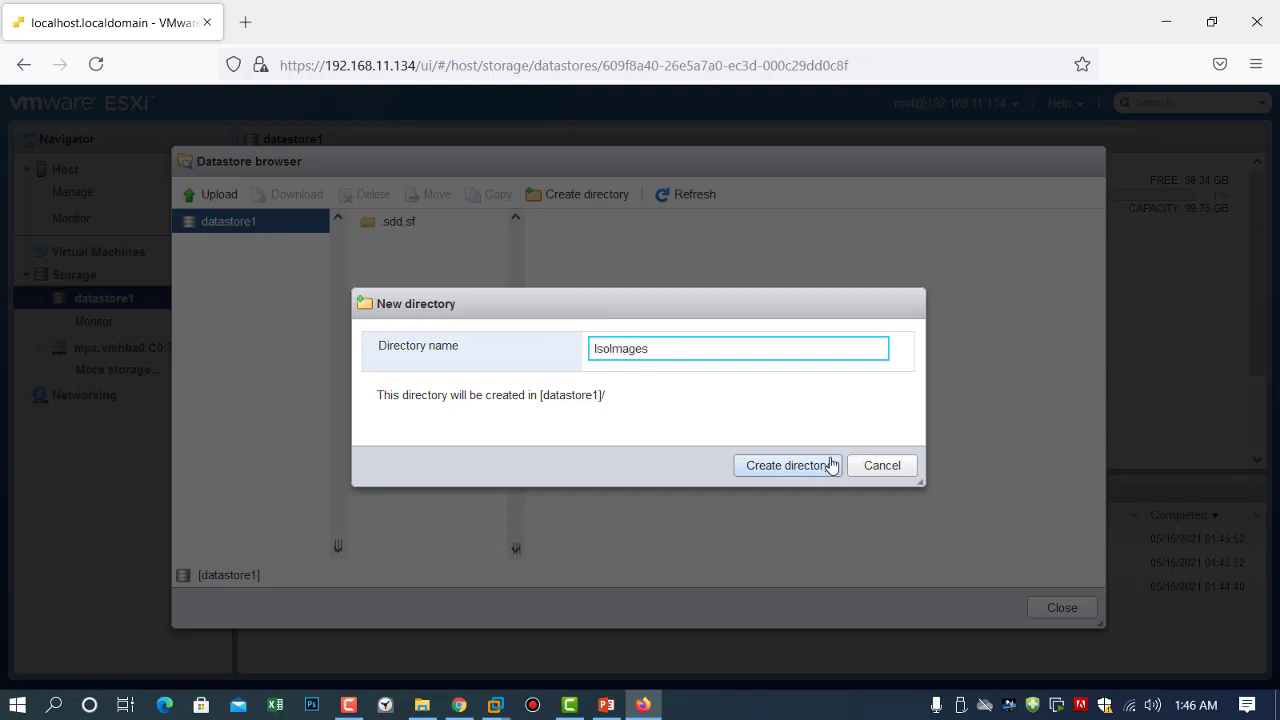
left_click(831, 465)
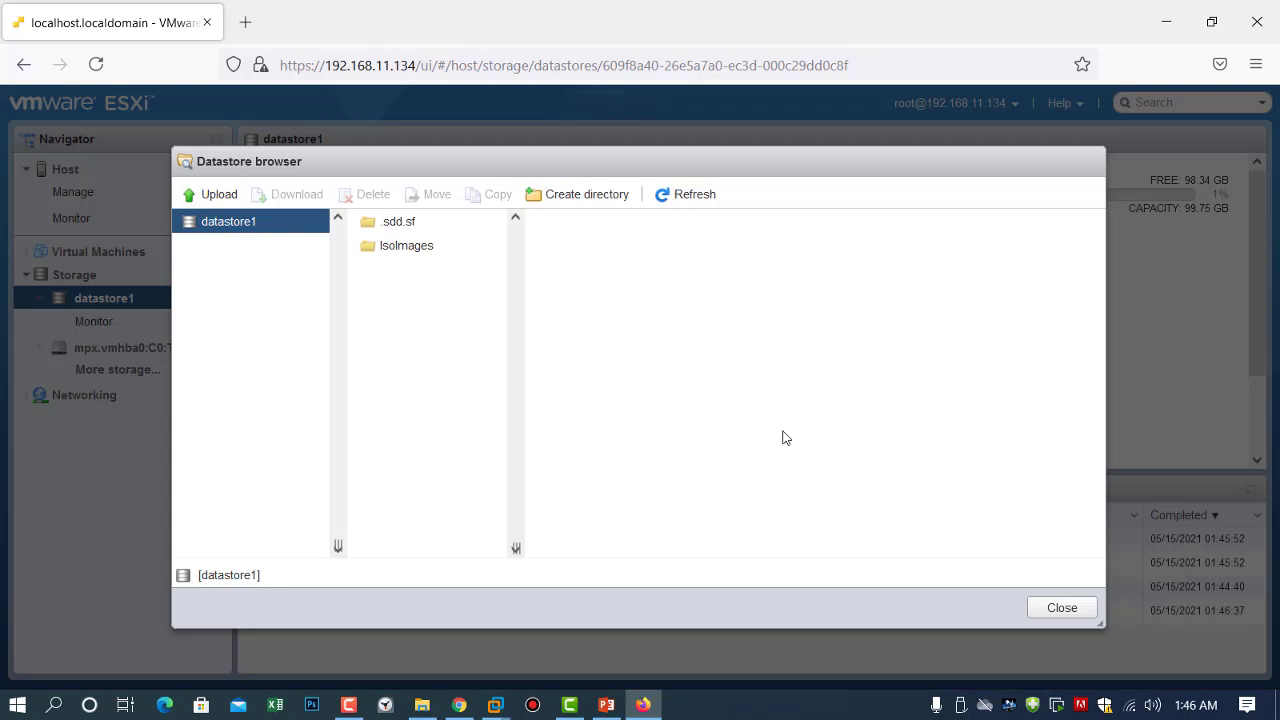
left_click(403, 258)
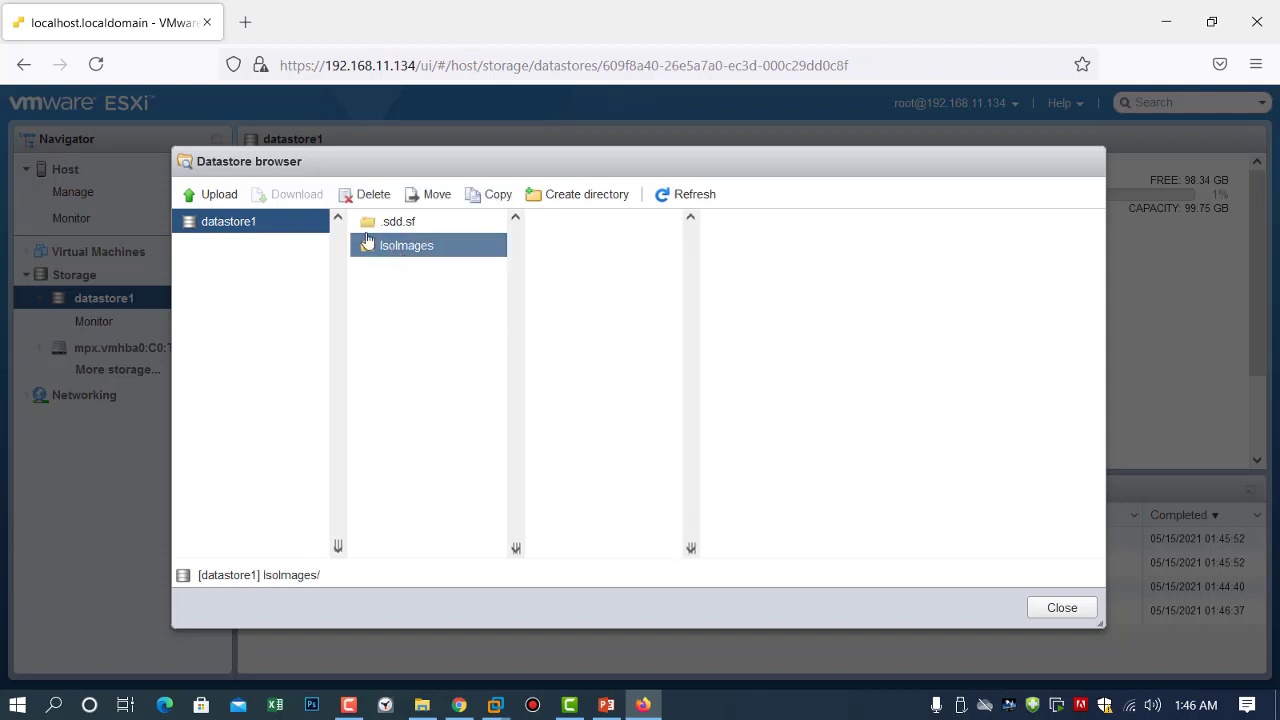
Upload the SW_DVD9_Win_Server_STD_CORE_2016 ISO from the local ISO-Library into IsoImages.
left_click(215, 196)
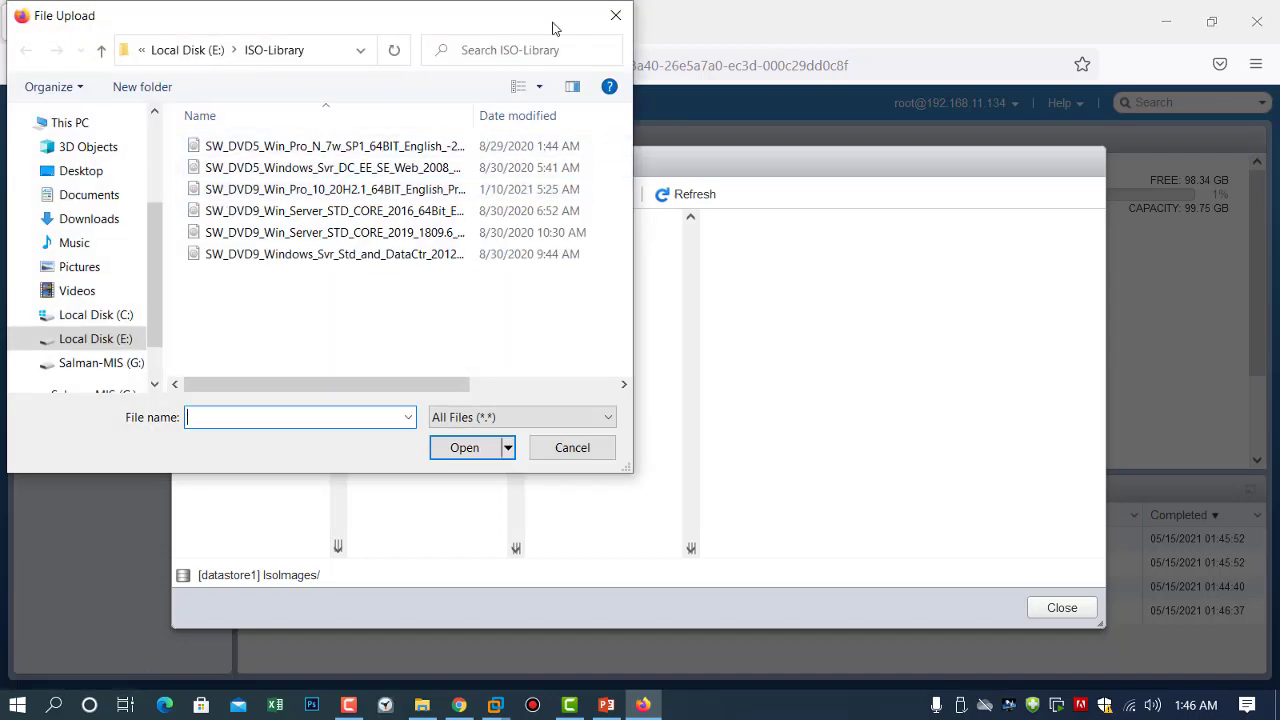
left_click_drag(418, 385, 276, 340)
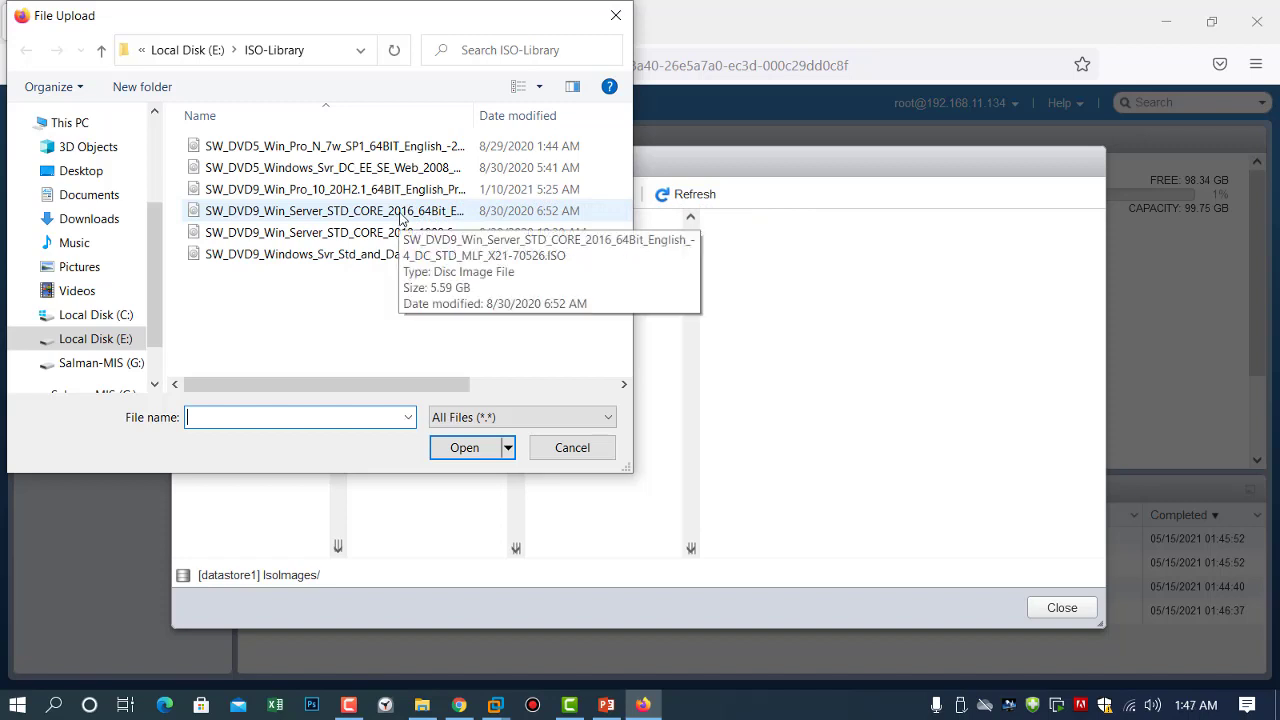
left_click(400, 215)
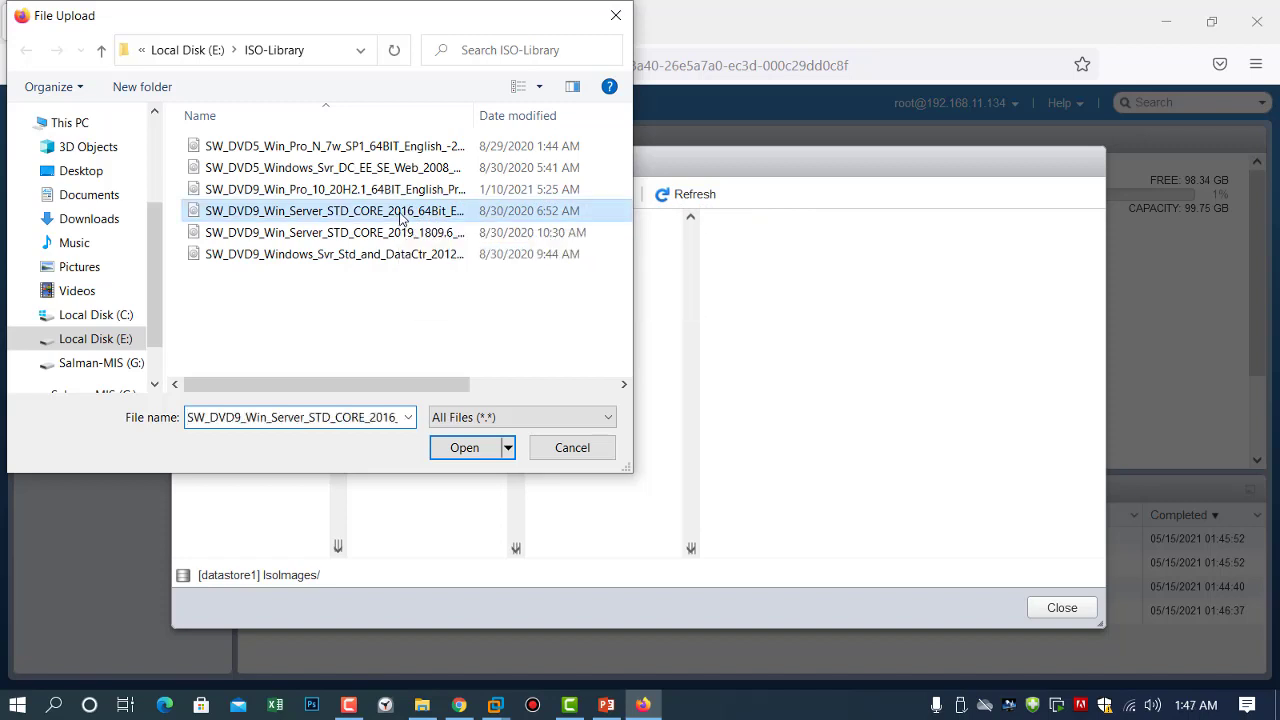
left_click(452, 454)
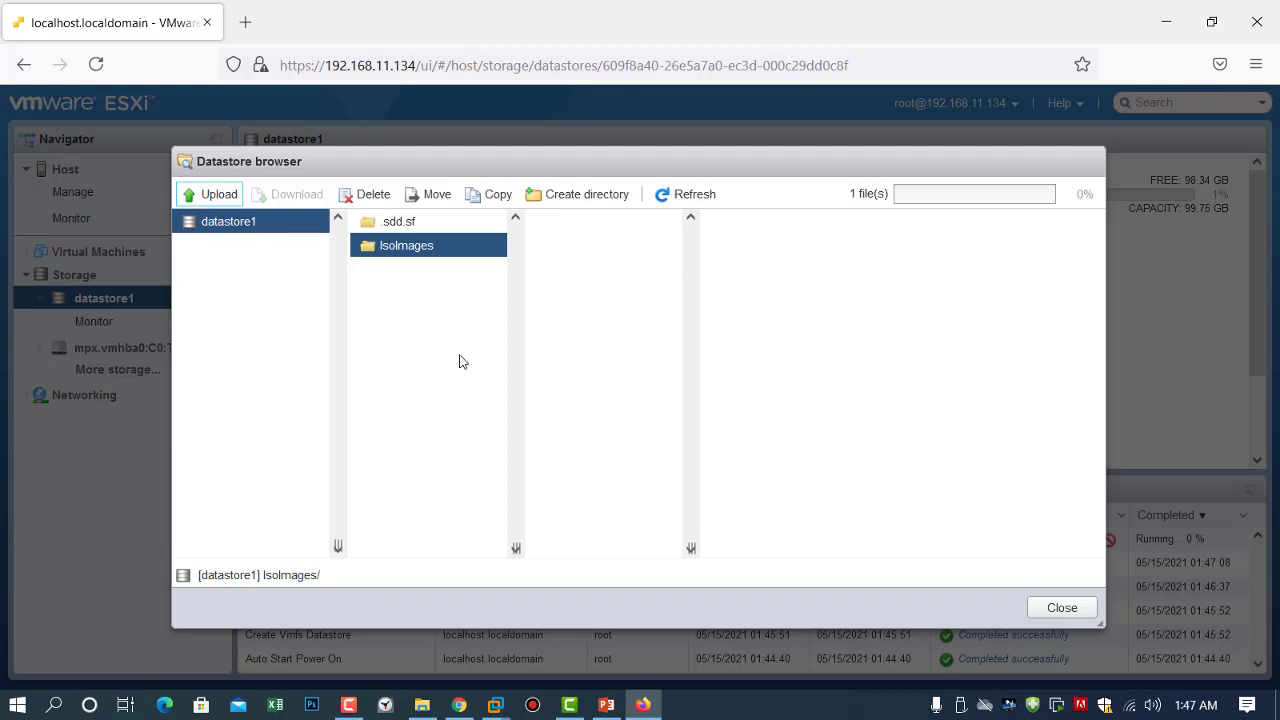
Refresh IsoImages so the uploading ISO appears, and select it to view its details.
left_click(405, 252)
double_click(407, 258)
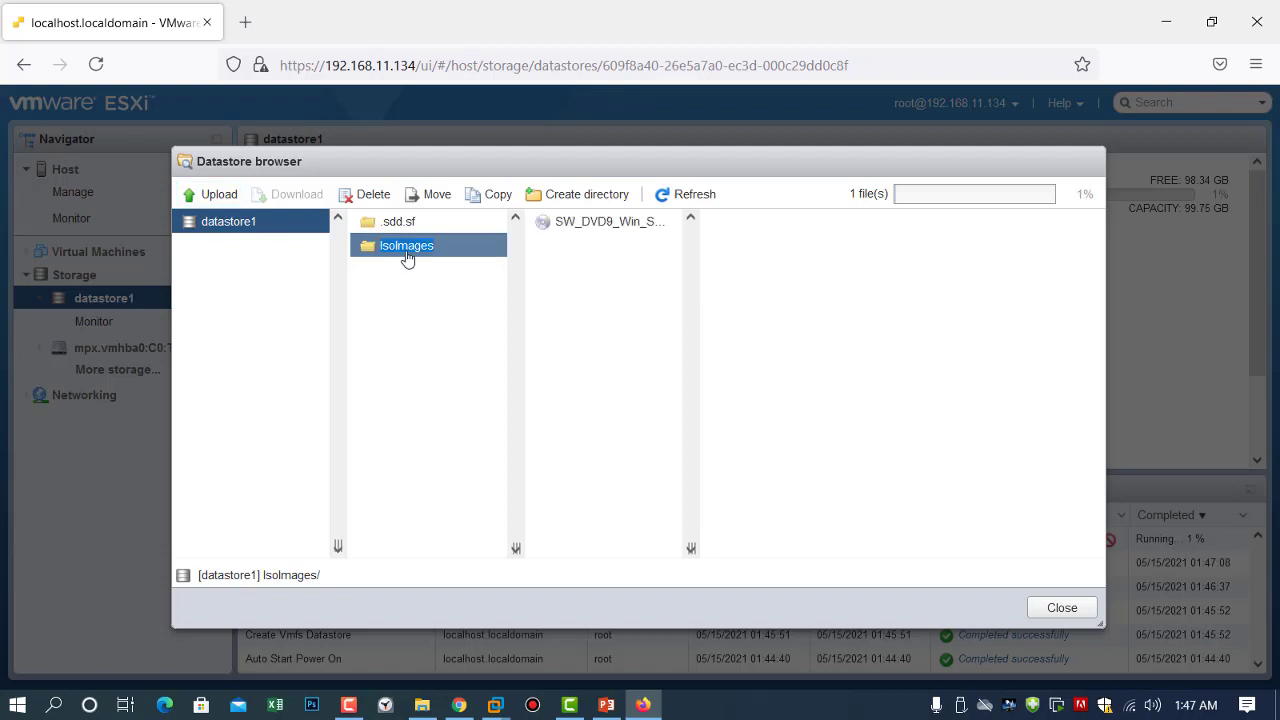
left_click(612, 226)
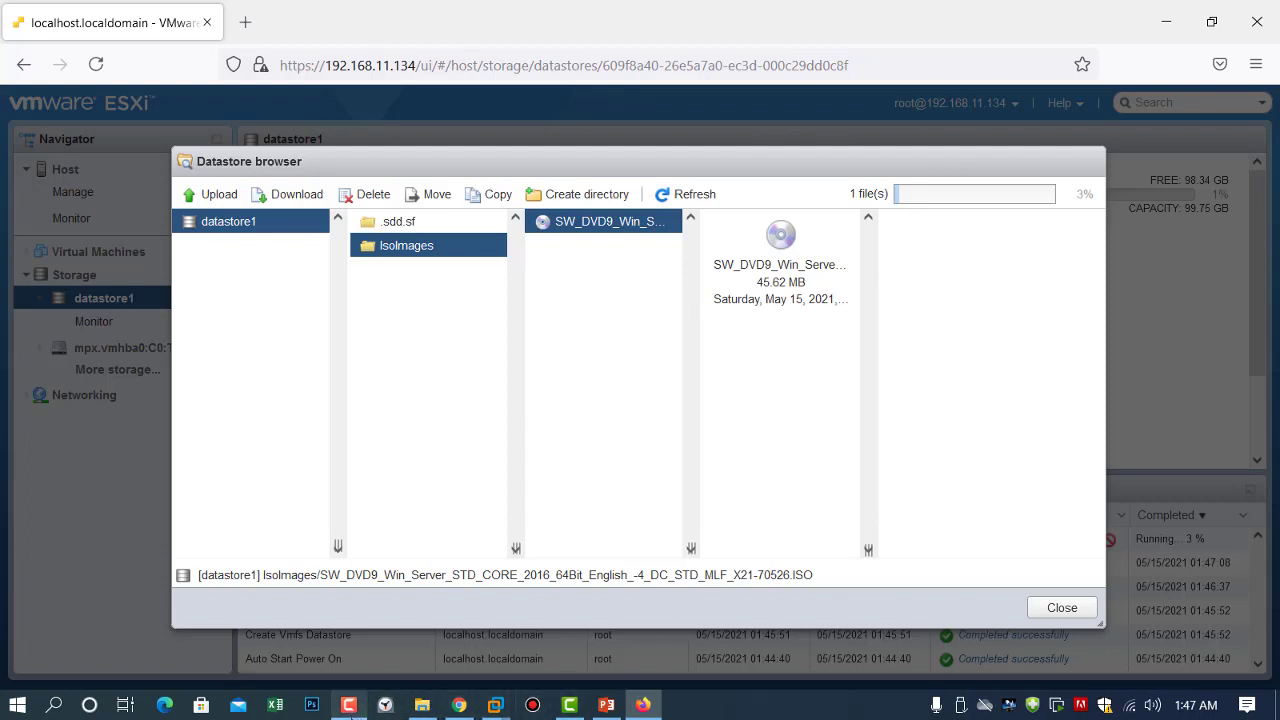
left_click(349, 705)
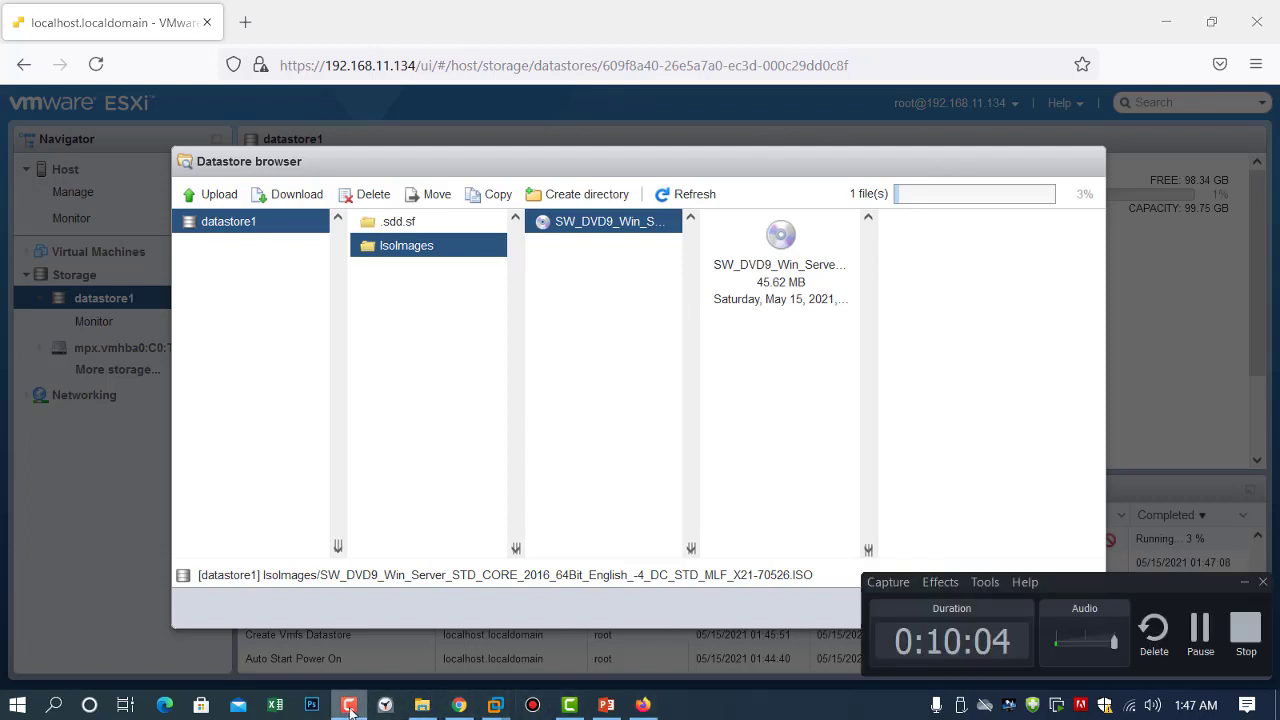
Close the datastore browser and start a new VM from the Virtual Machines list.
left_click(1198, 630)
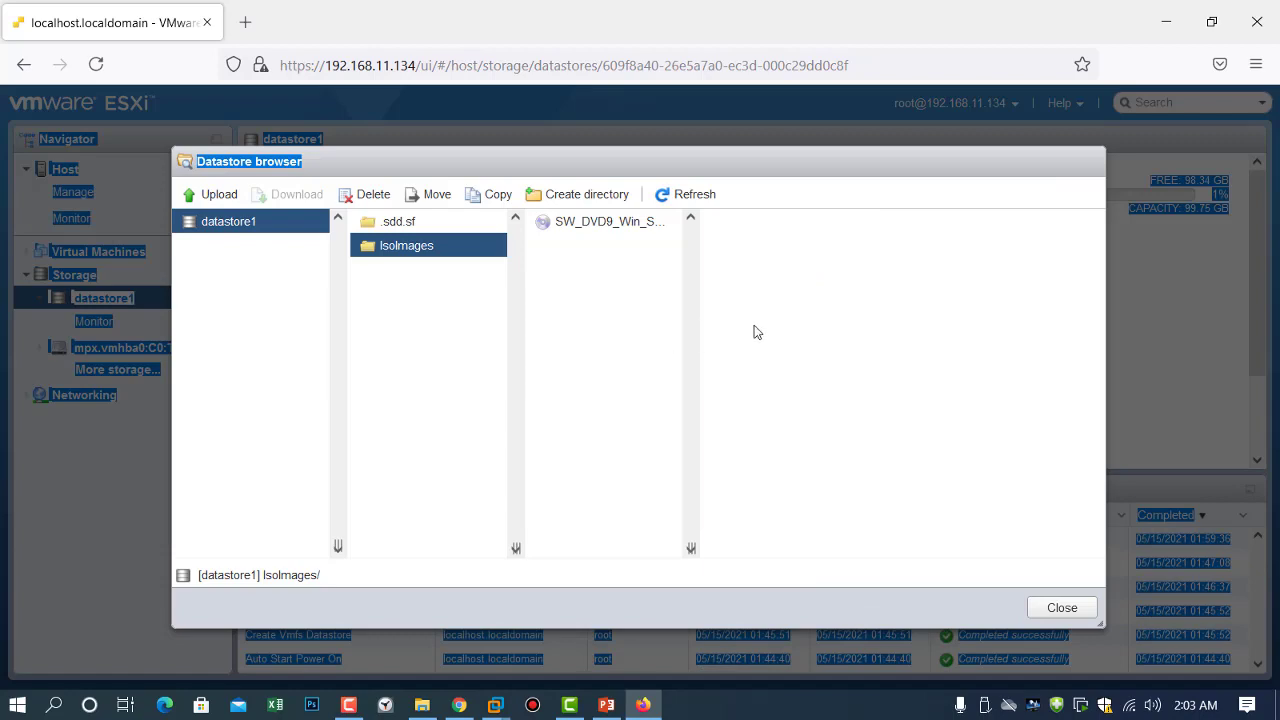
left_click(812, 333)
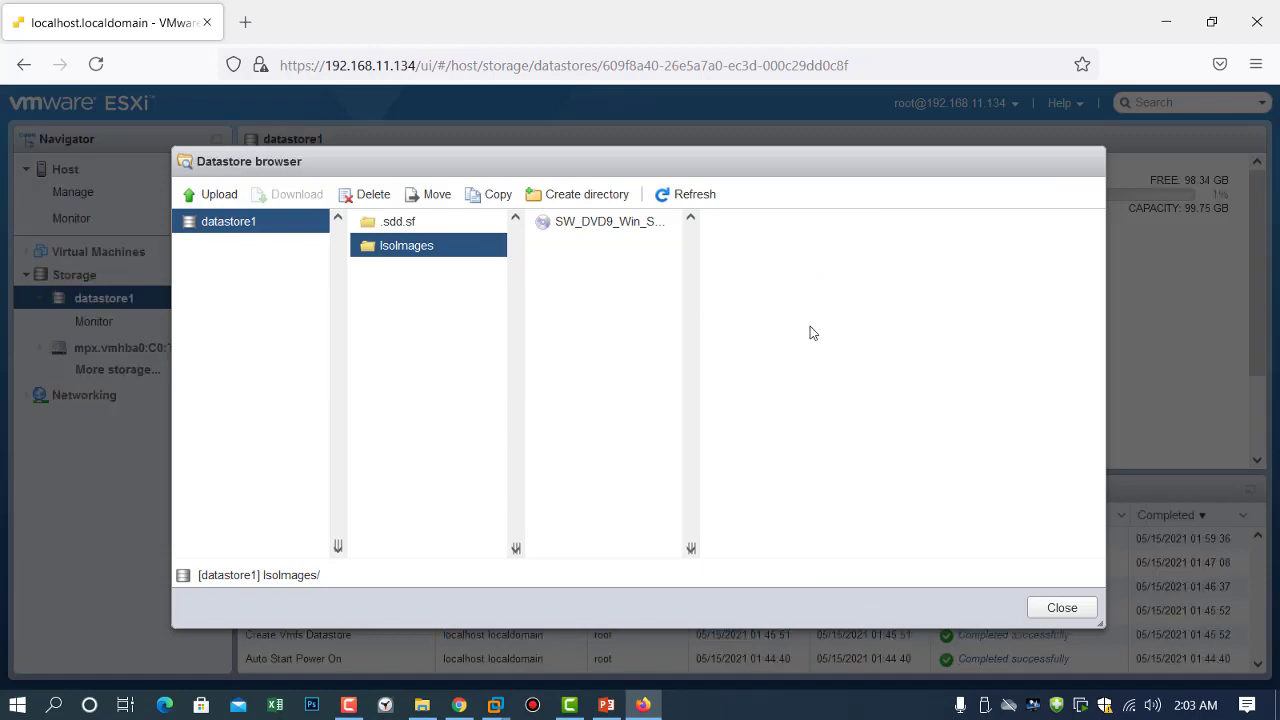
left_click(1058, 610)
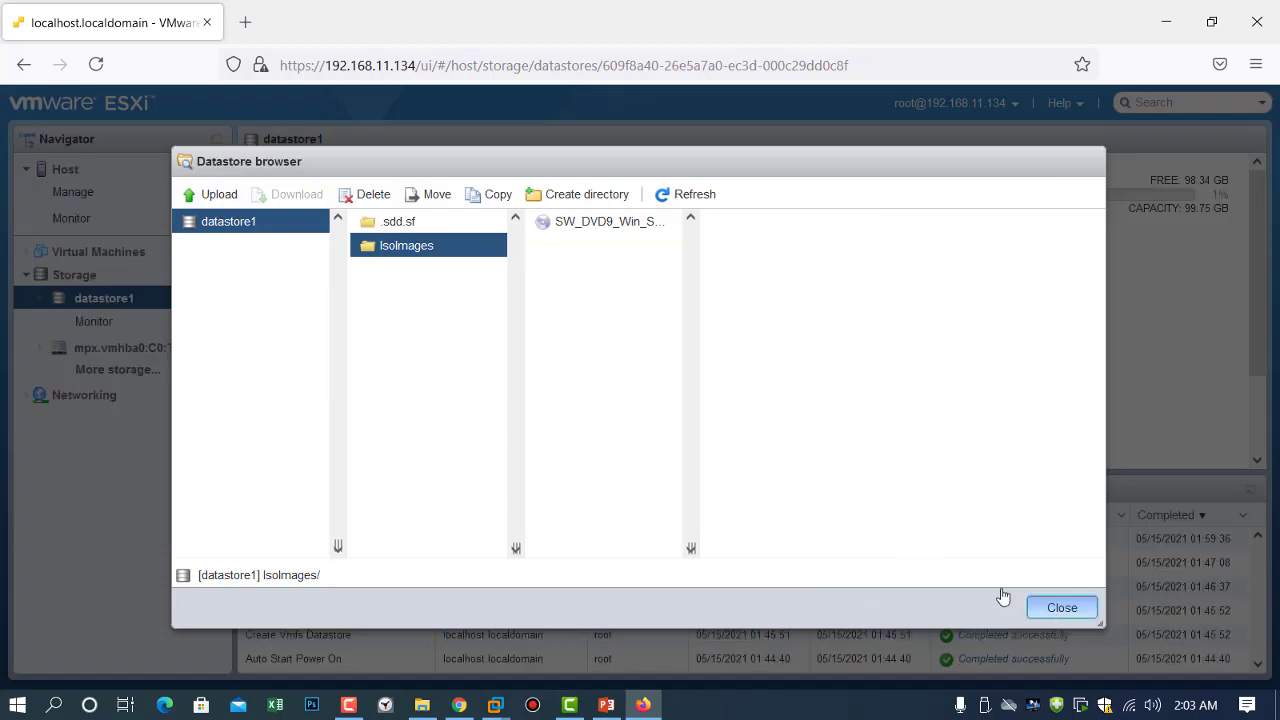
left_click(112, 261)
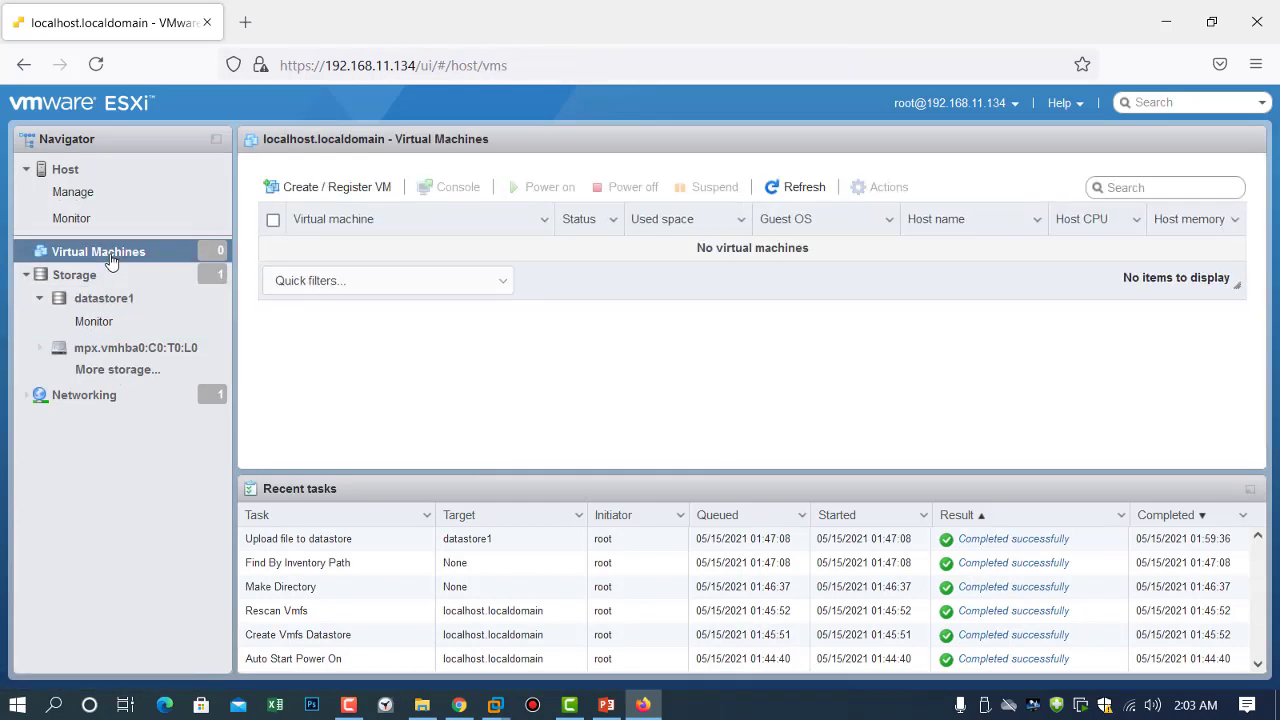
left_click(297, 196)
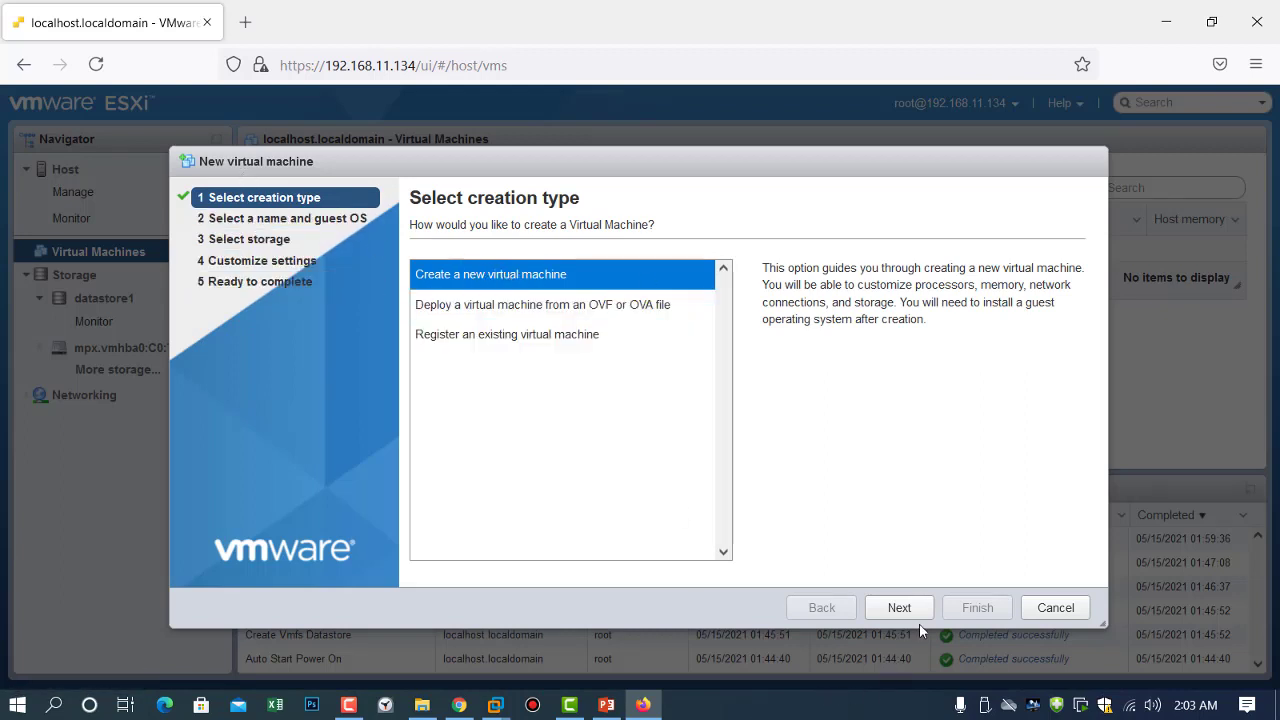
Create a new VM named Win2016Server with ESXi 7.0 U1 compatibility and Windows guest family.
left_click(895, 607)
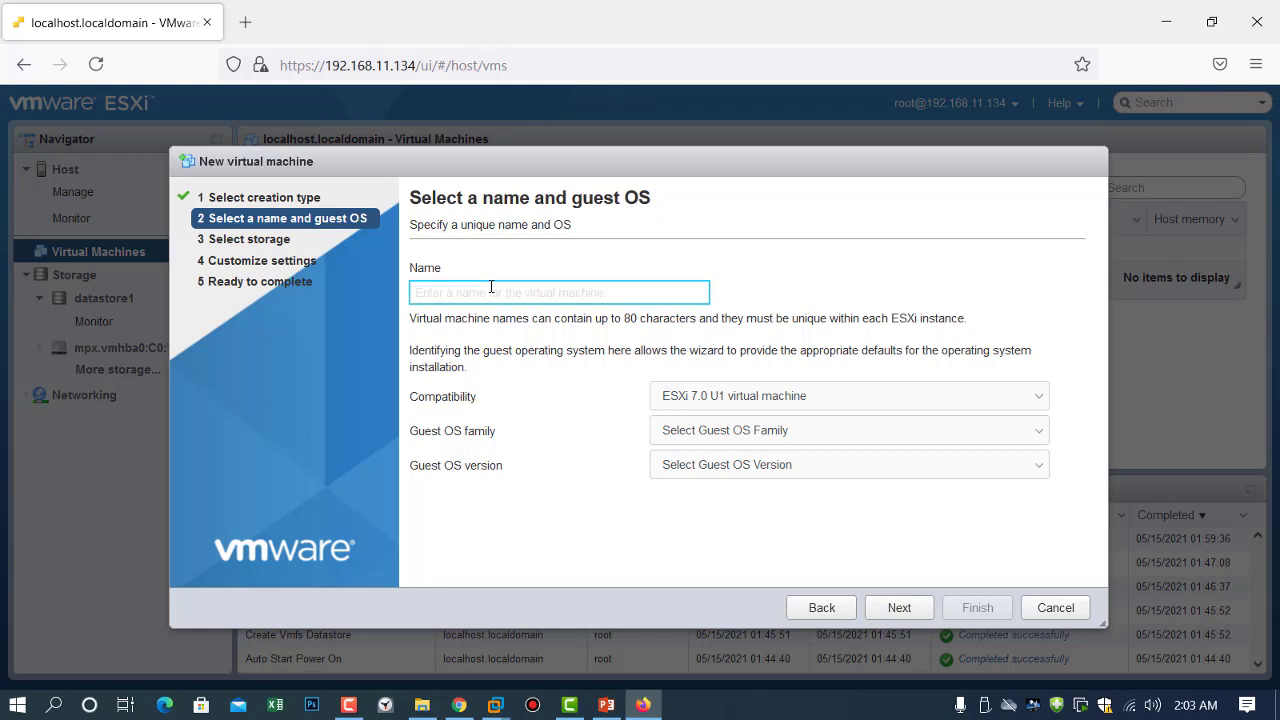
type("Win")
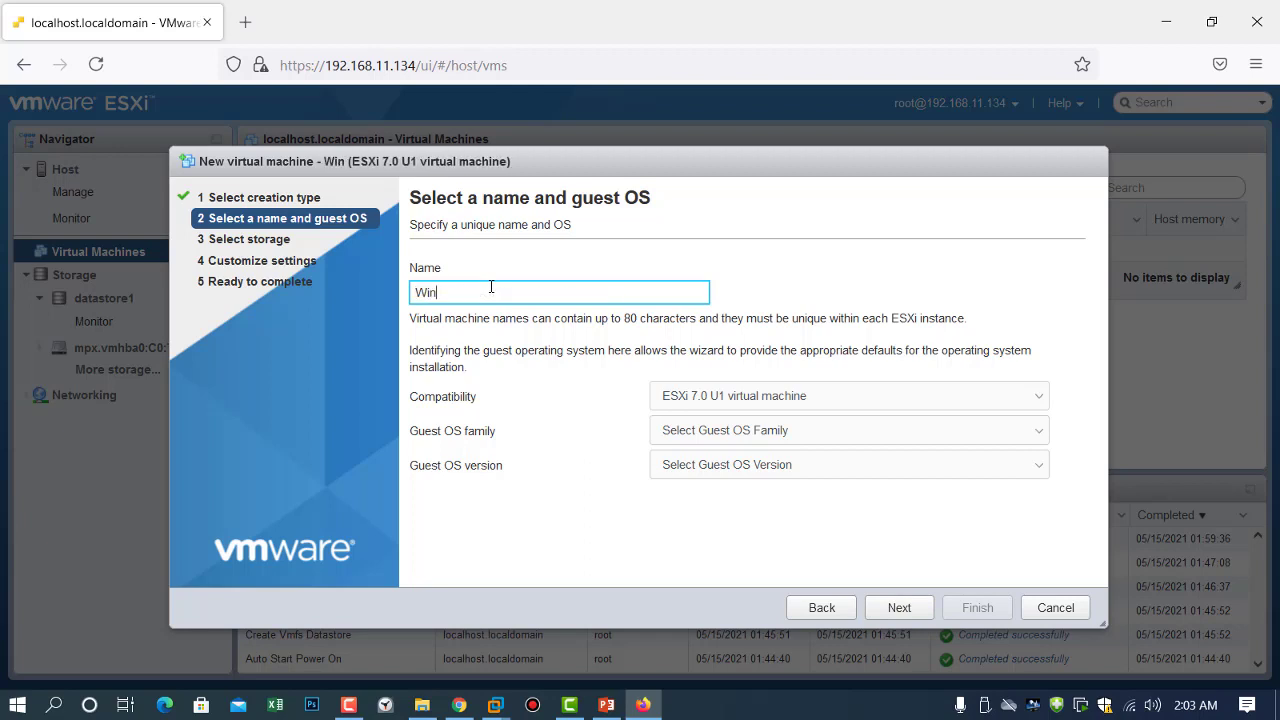
type("2016")
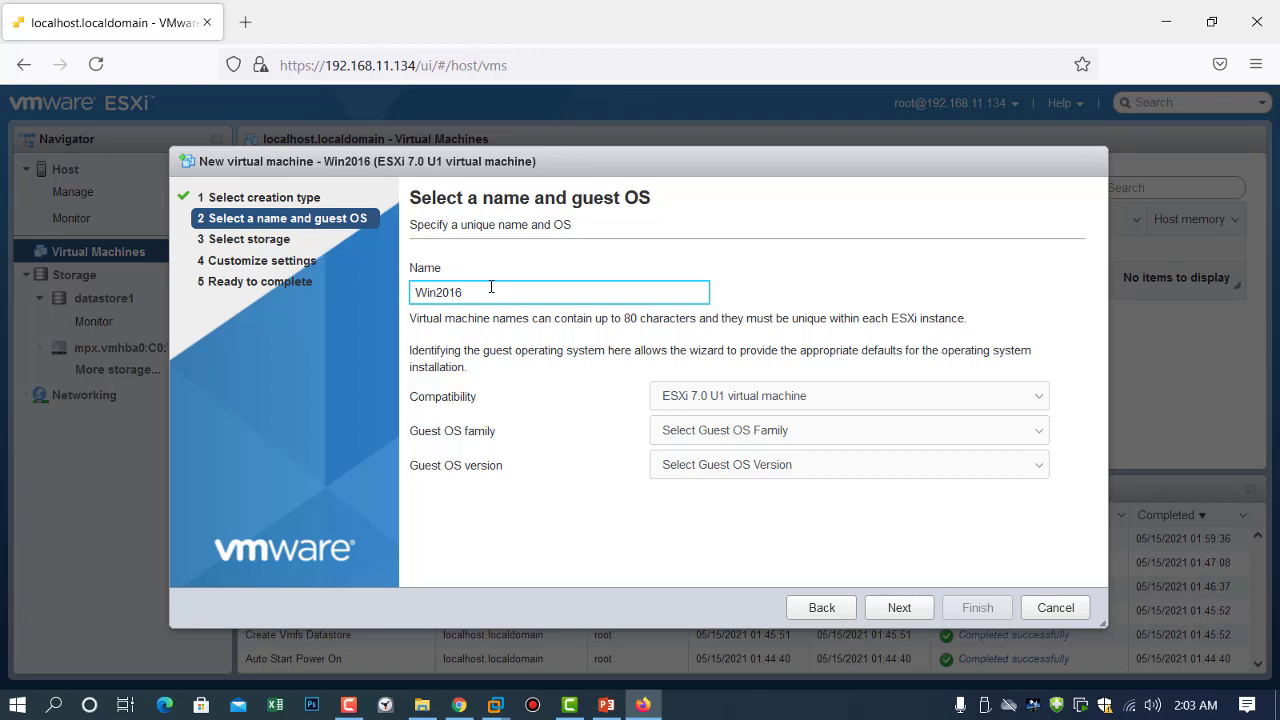
type("Server")
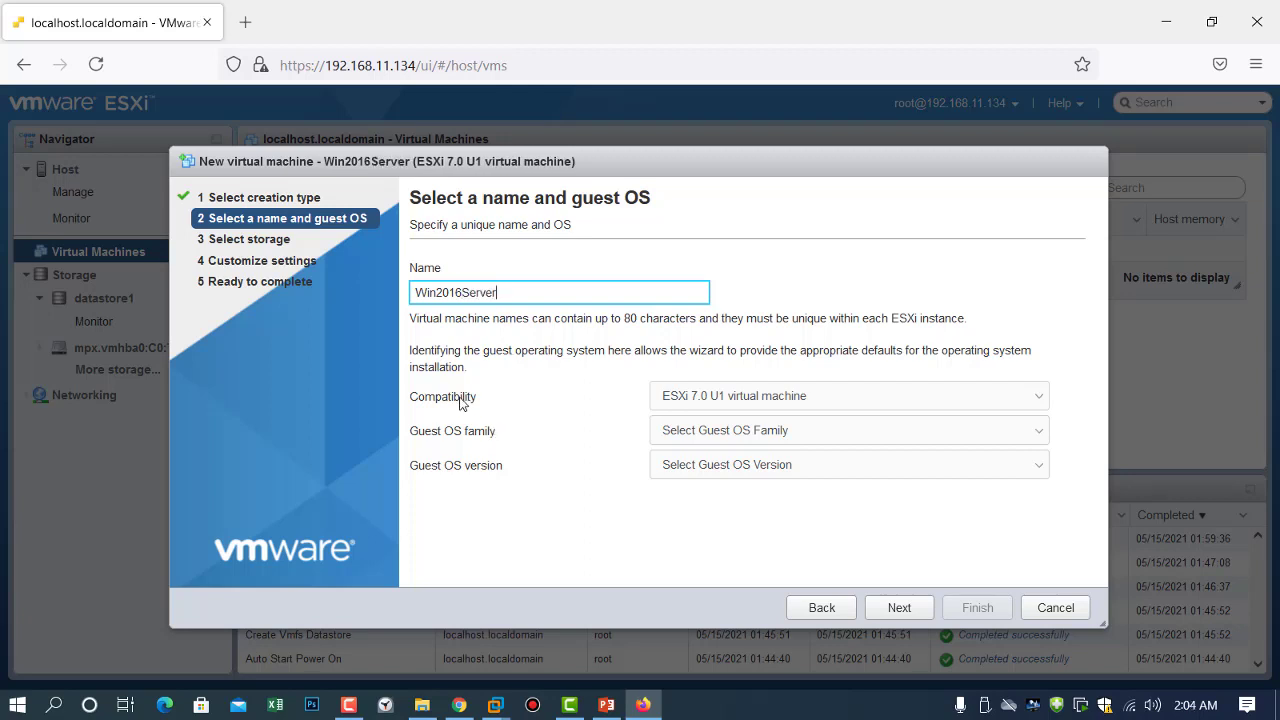
left_click(1044, 403)
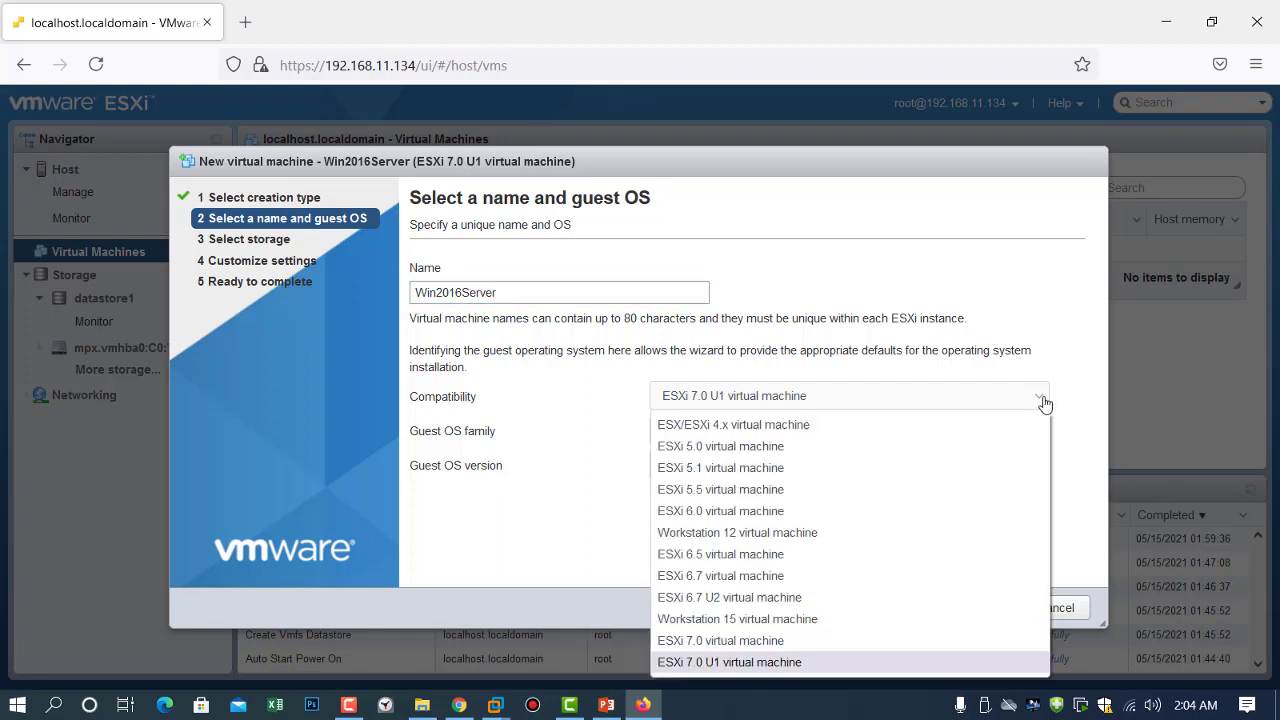
left_click(1044, 403)
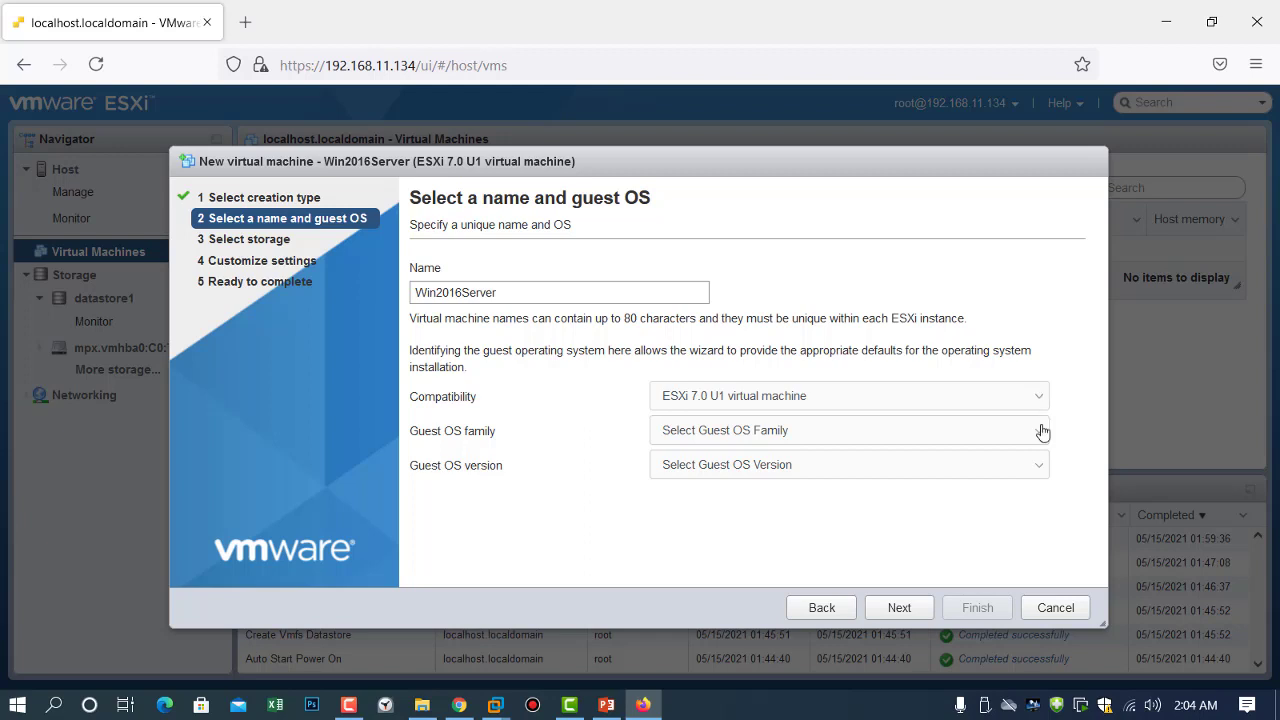
left_click(1041, 432)
left_click(945, 547)
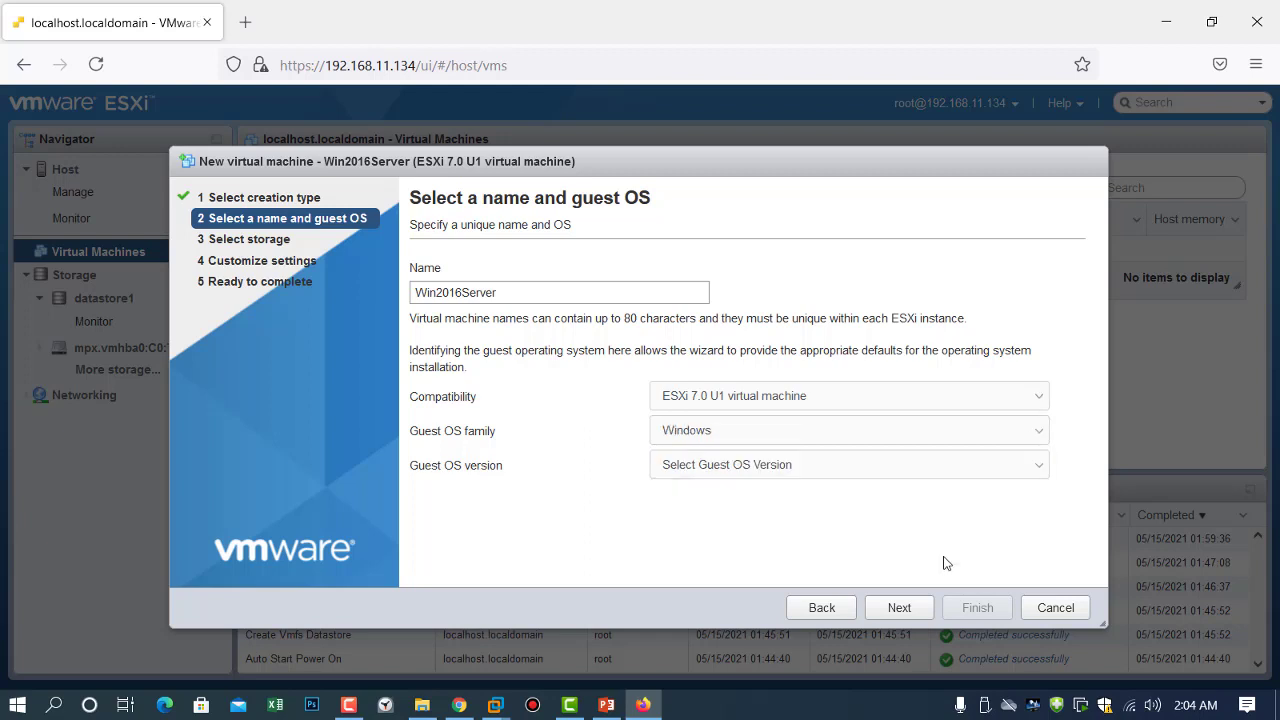
Set guest version to Microsoft Windows Server 2016 (64-bit) and keep datastore1 as storage.
left_click(1003, 478)
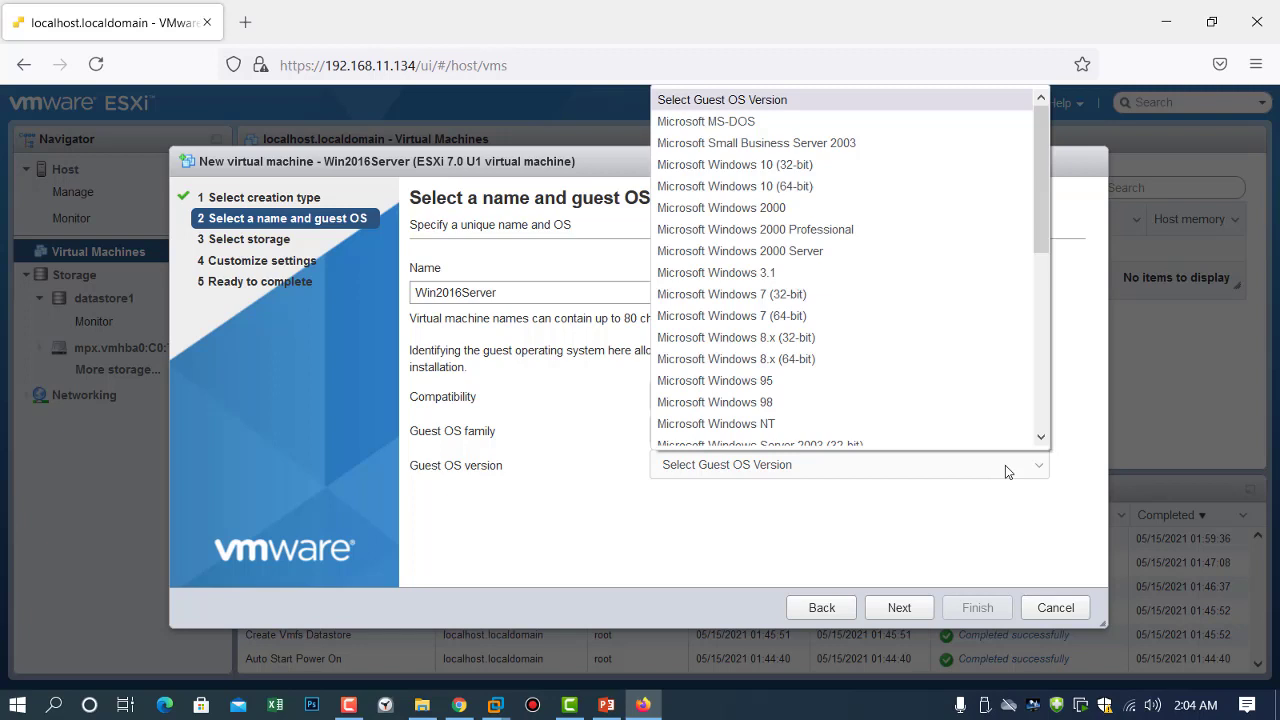
scroll(901, 273, "up", 1)
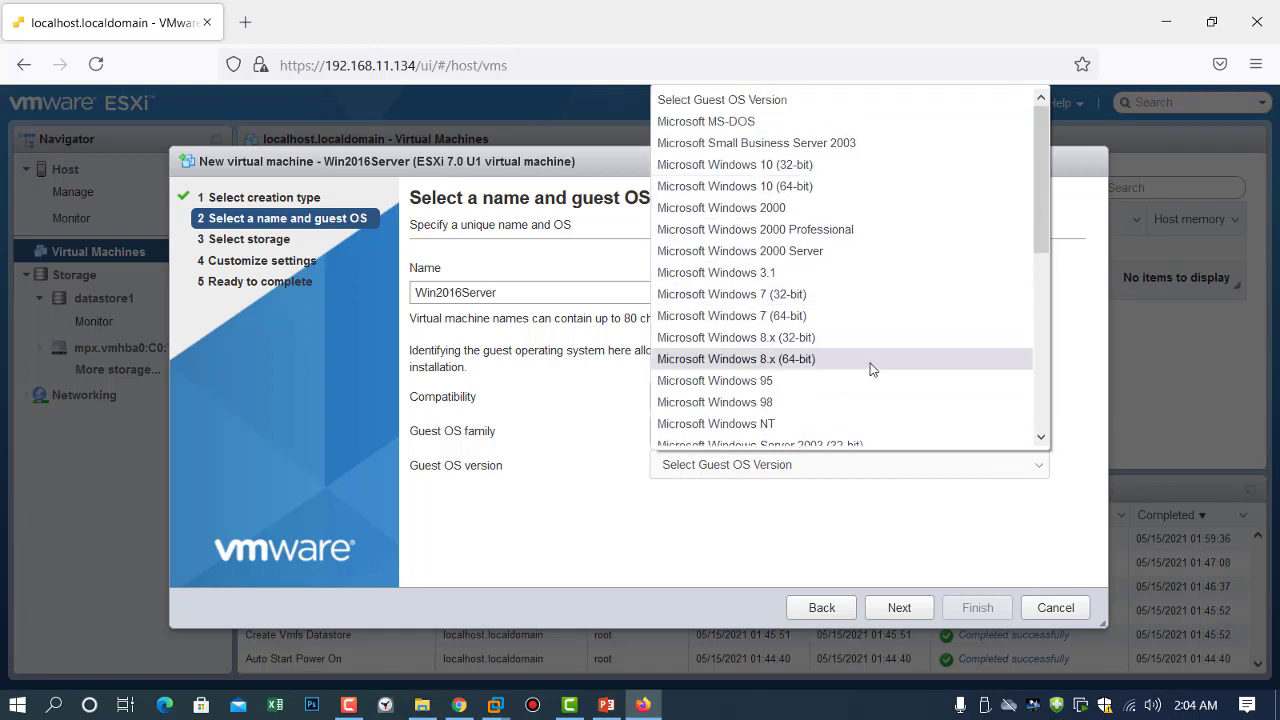
scroll(870, 368, "down", 2)
scroll(870, 368, "down", 4)
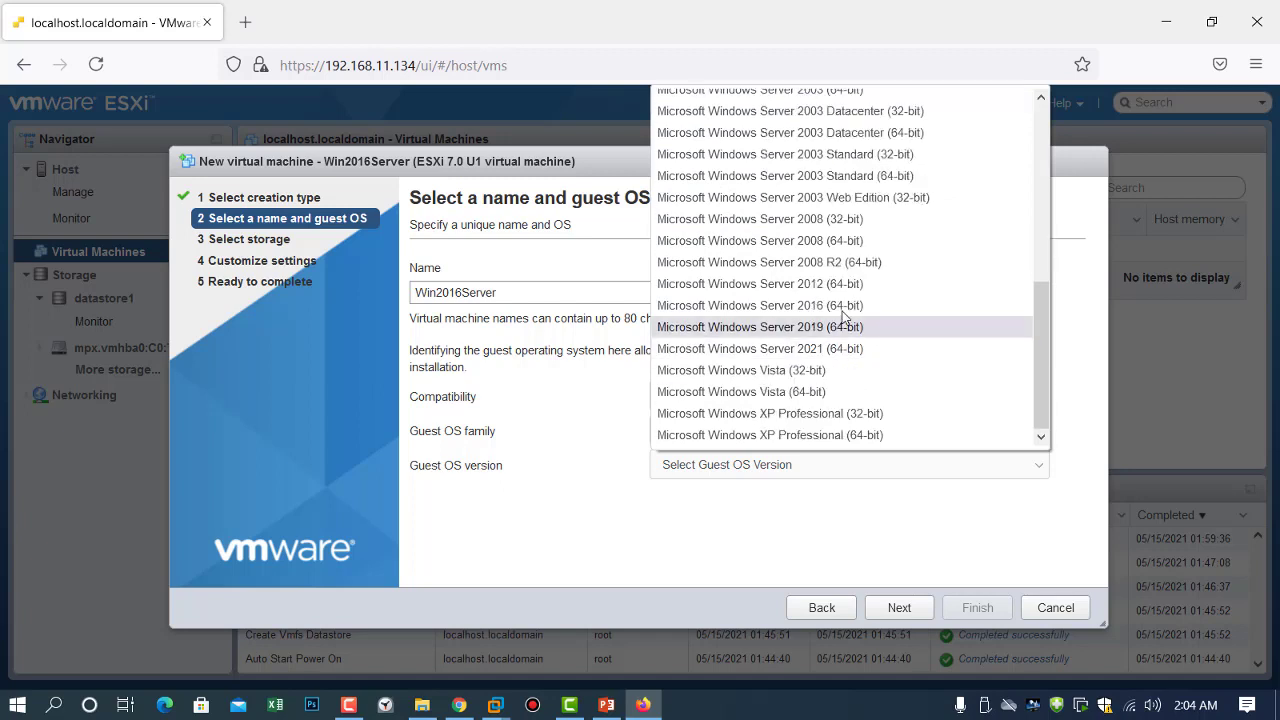
left_click(861, 305)
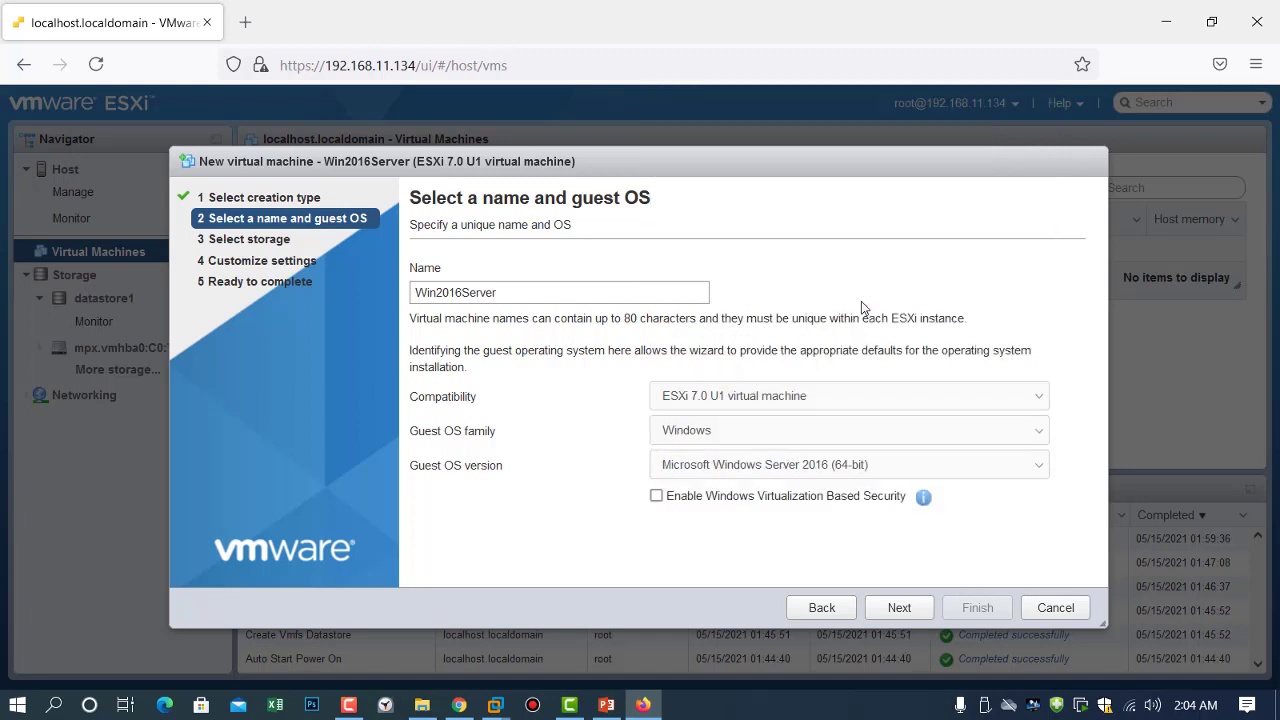
left_click(899, 607)
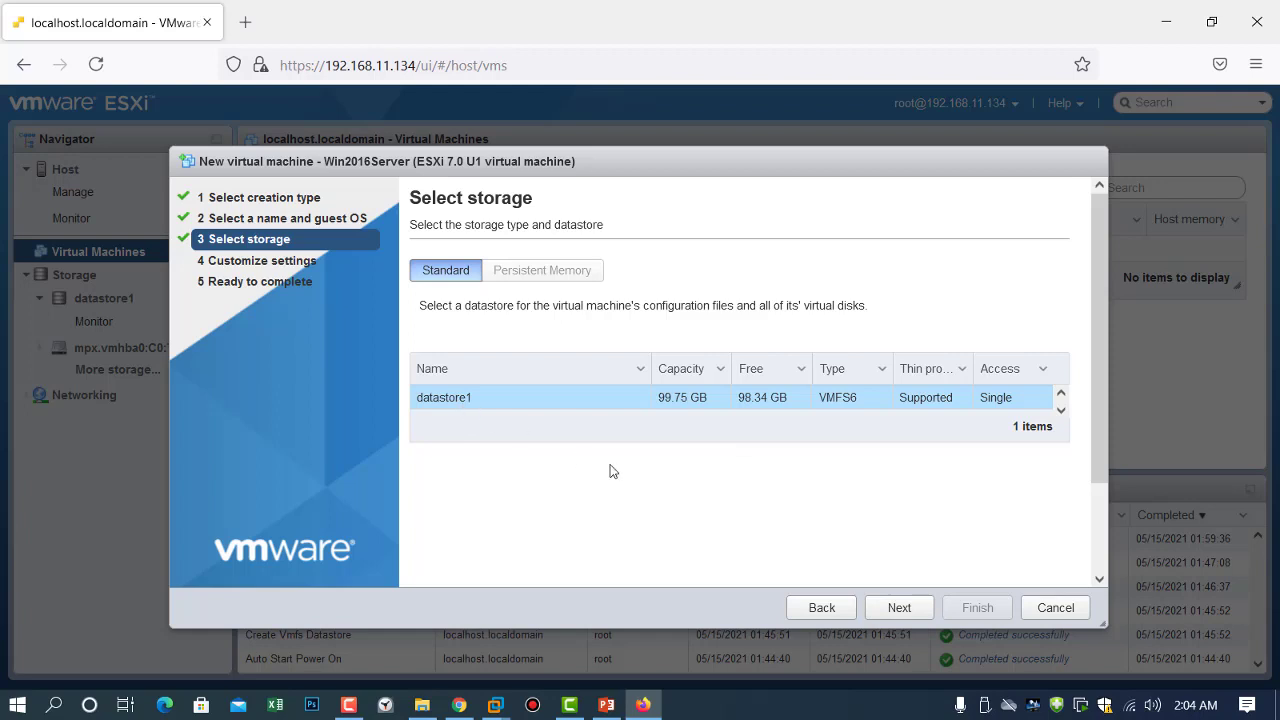
left_click(894, 608)
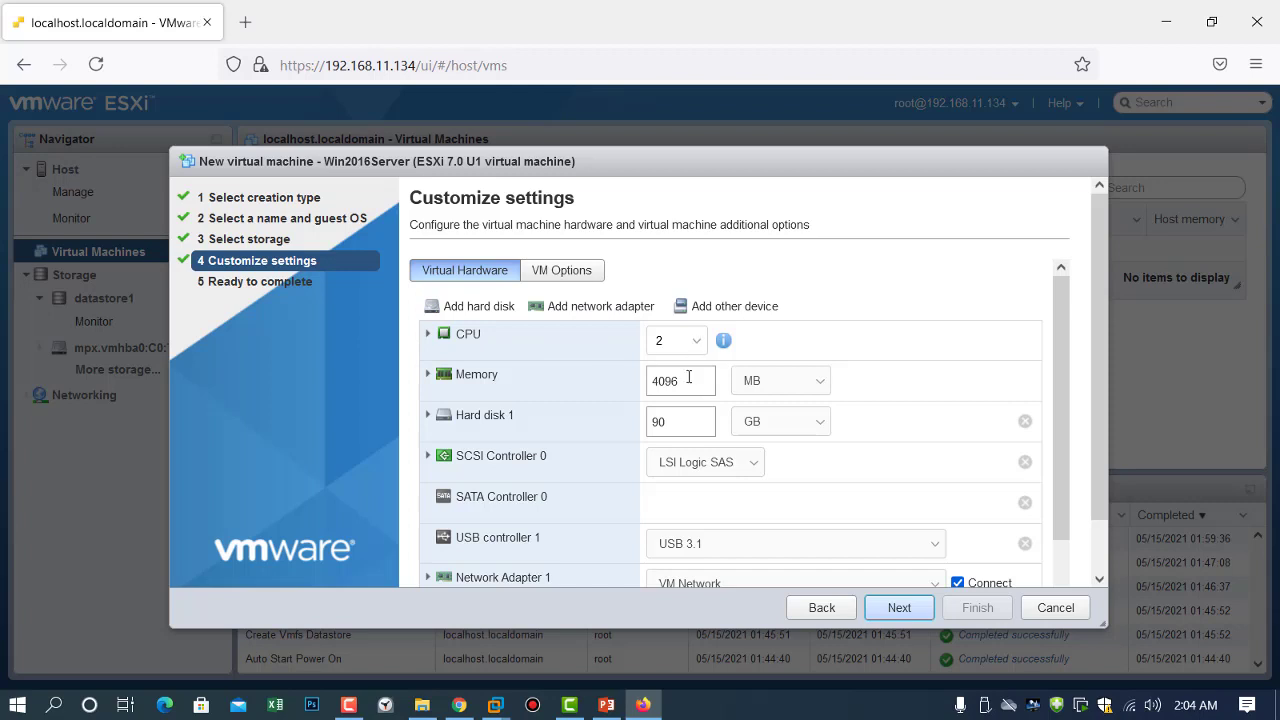
Edit the 4096 memory setting, switching its unit to GB.
left_click_drag(688, 379, 606, 382)
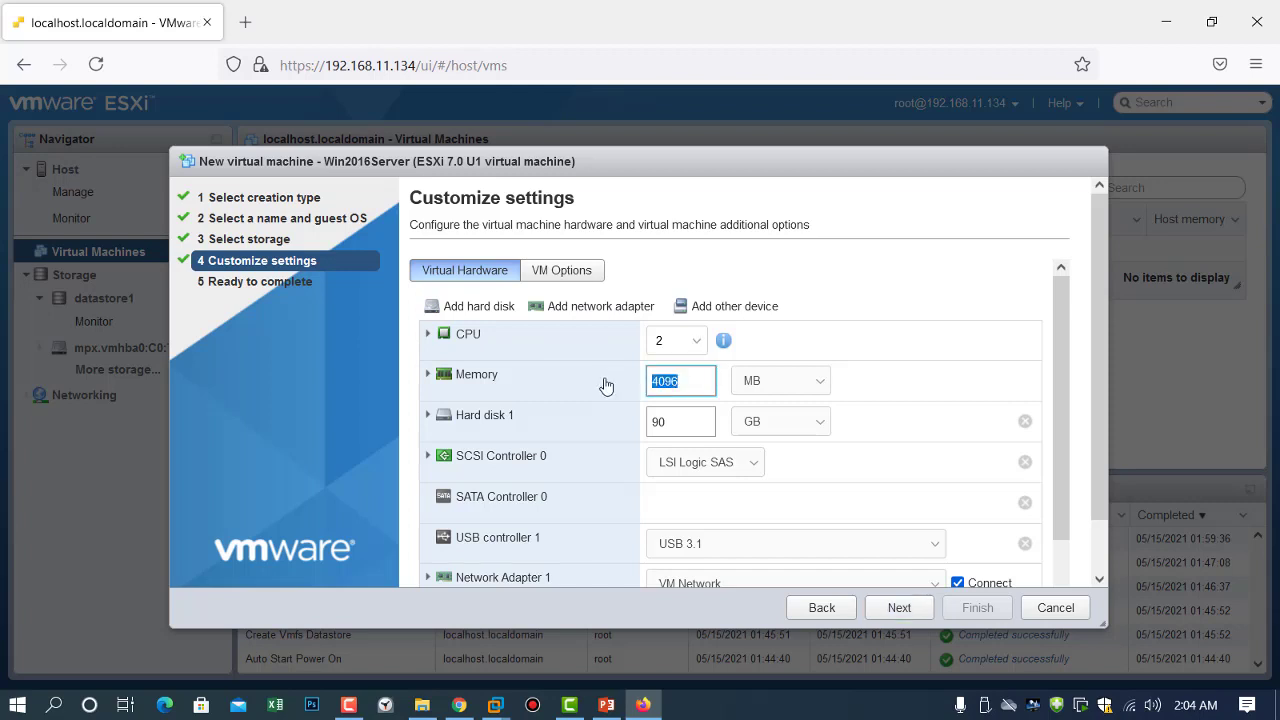
left_click(815, 385)
left_click(750, 431)
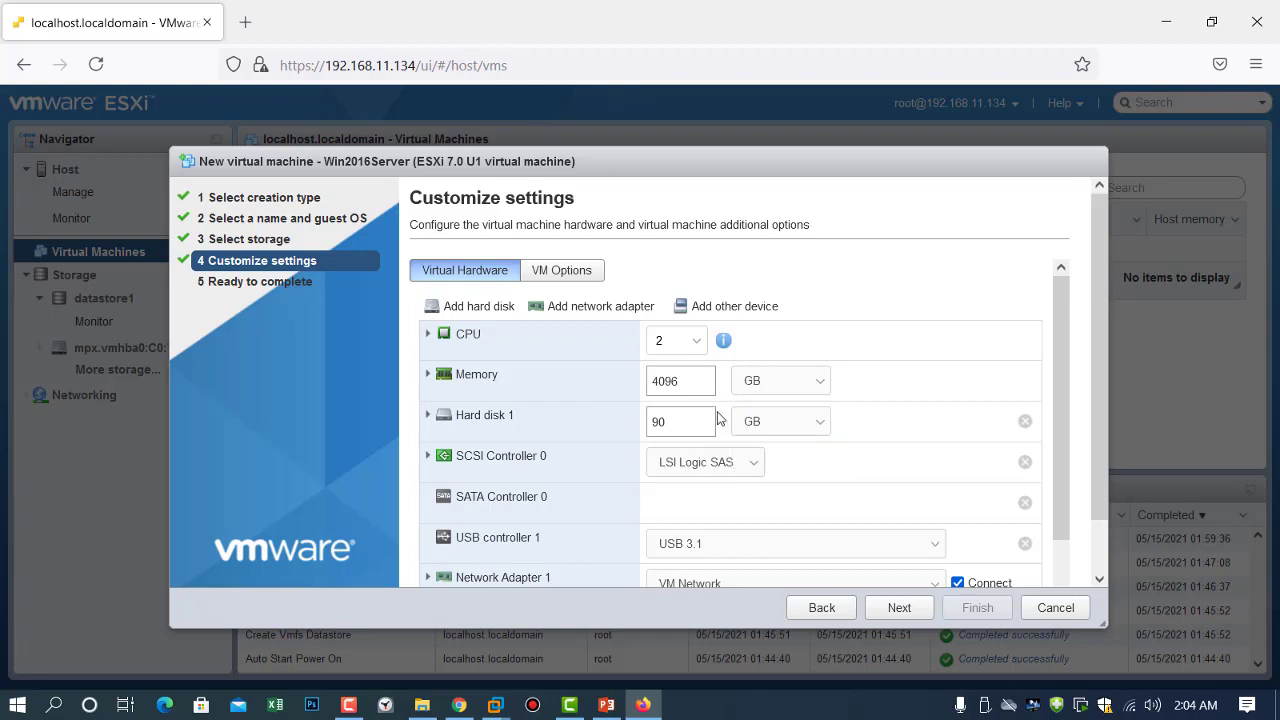
left_click_drag(694, 381, 515, 368)
key("Right")
Change Hard disk 1's size from 90 to 20 GB.
left_click_drag(690, 421, 590, 419)
key("Right")
key("BackSpace")
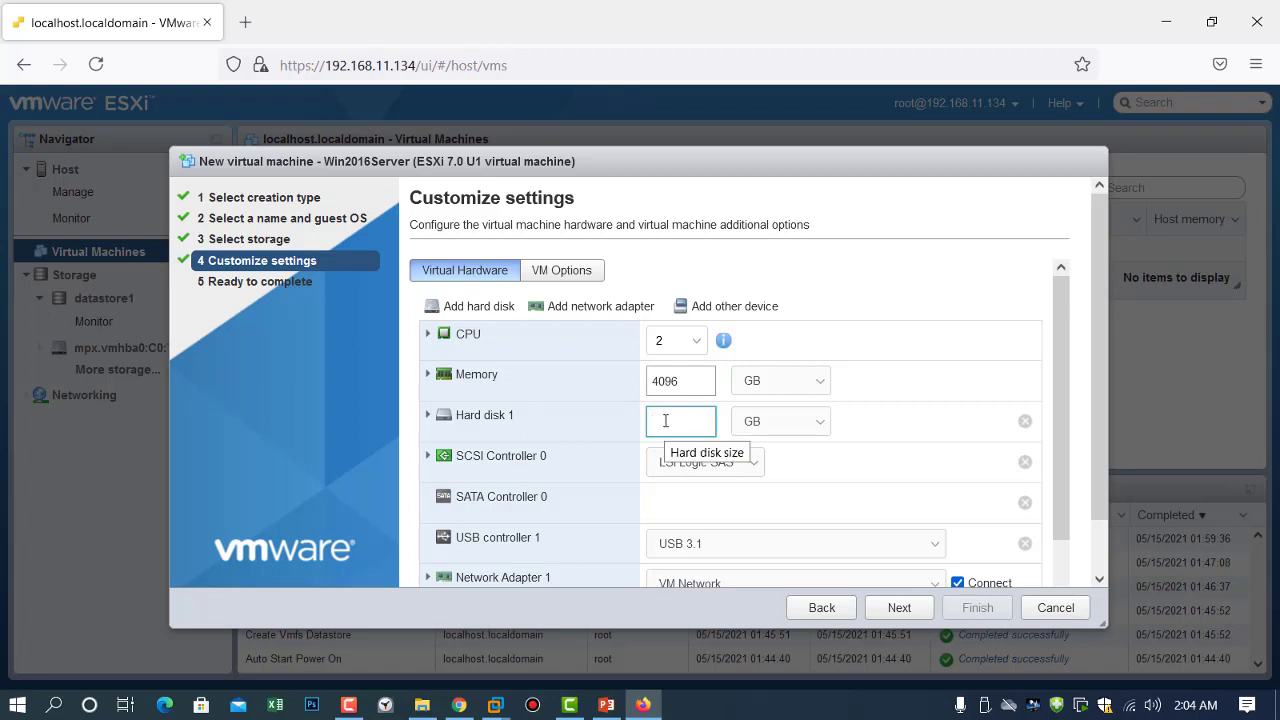
type("20")
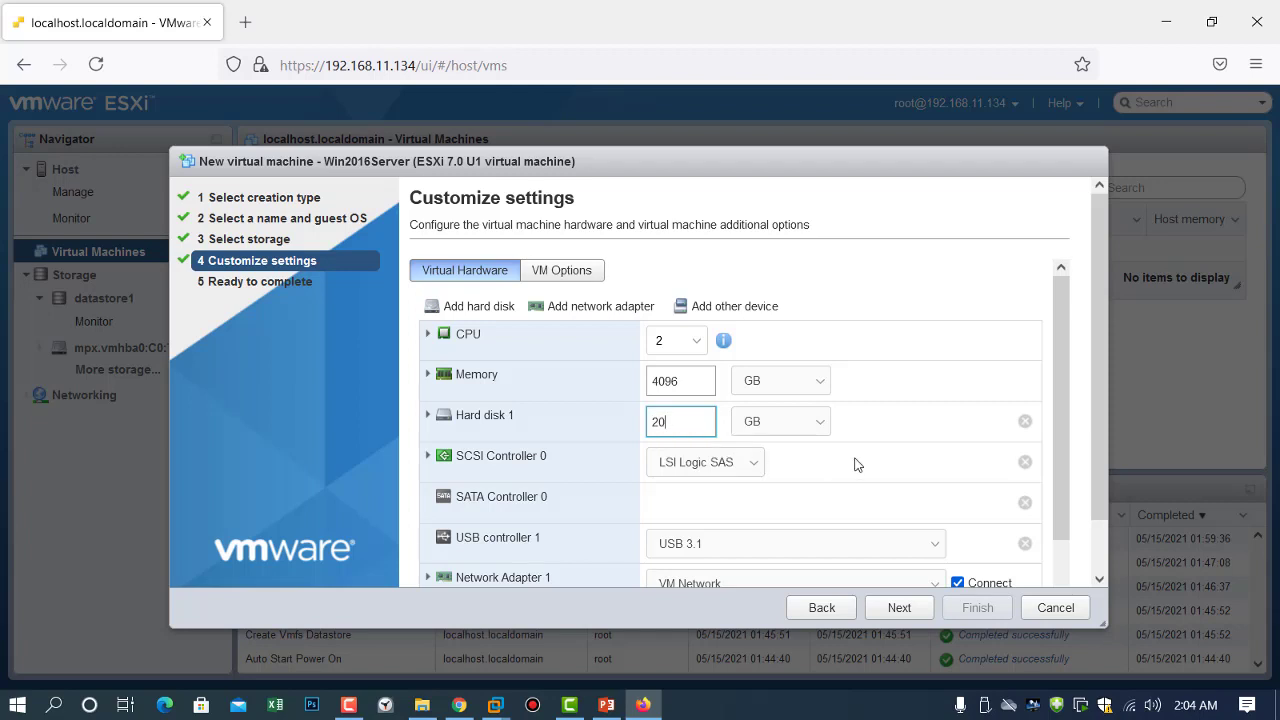
Expand CD/DVD Drive 1 and bring up its media source choices.
scroll(871, 457, "down", 2)
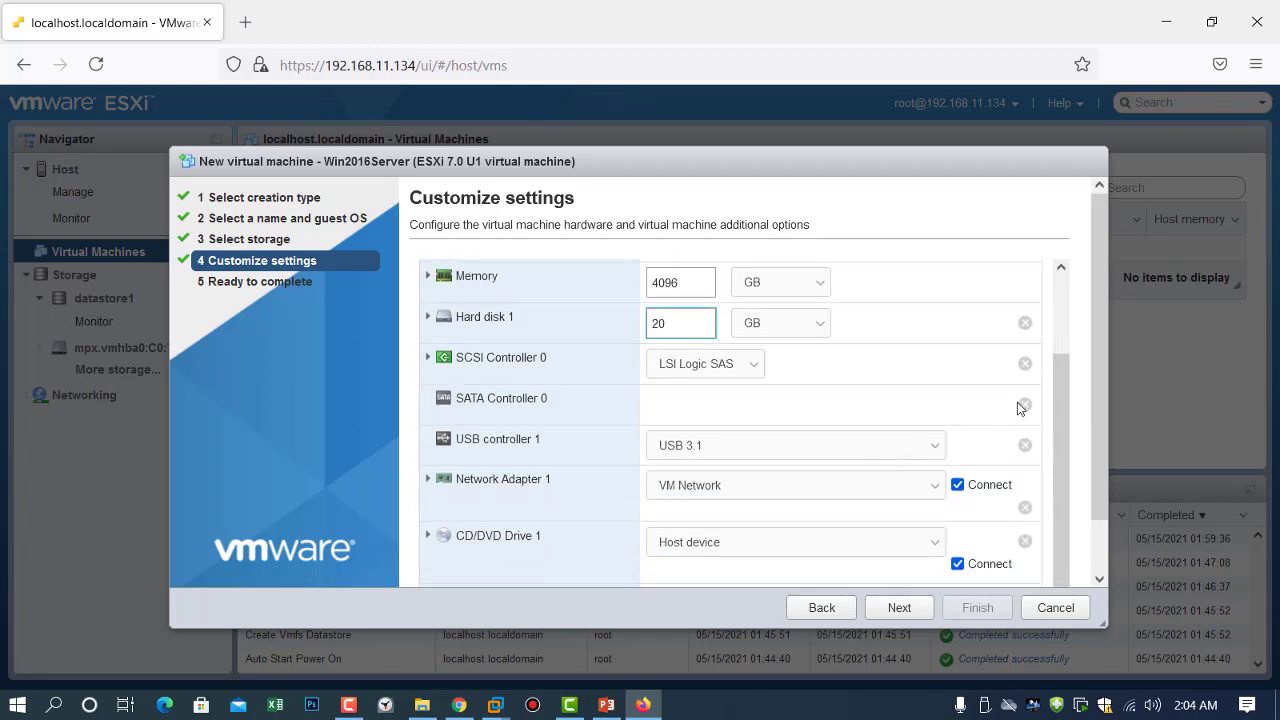
left_click_drag(1100, 393, 1097, 465)
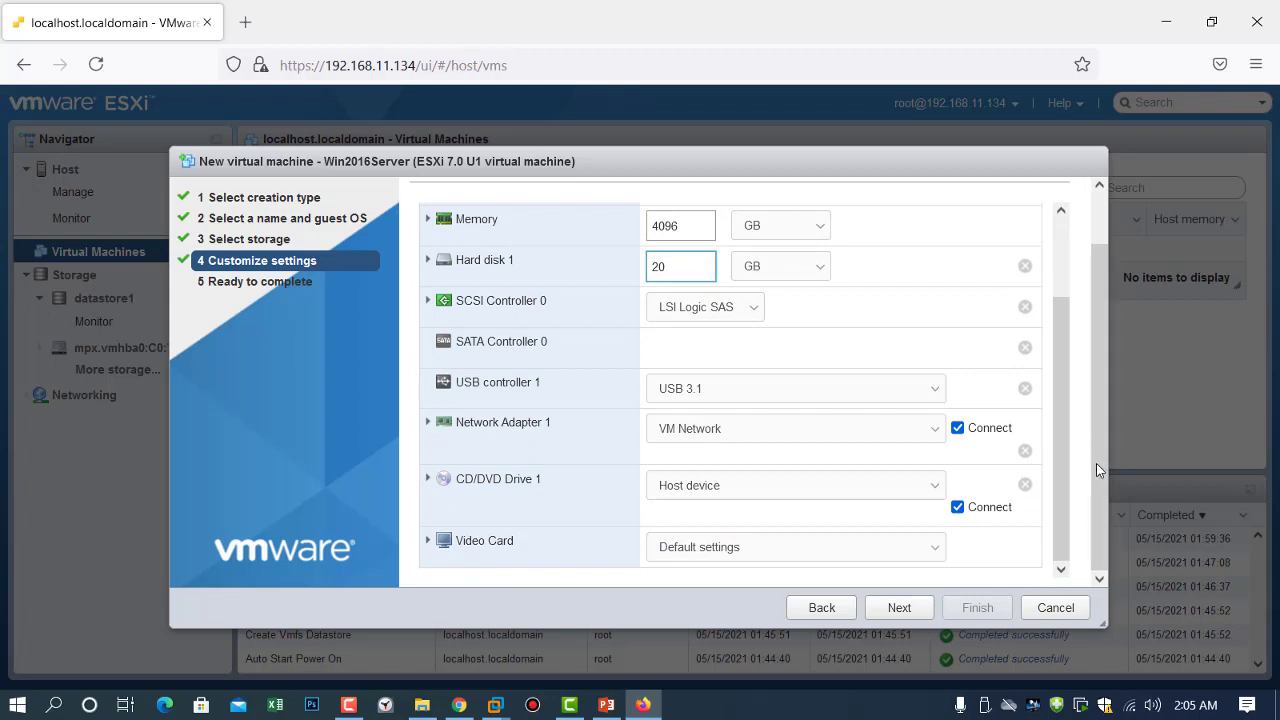
left_click(437, 480)
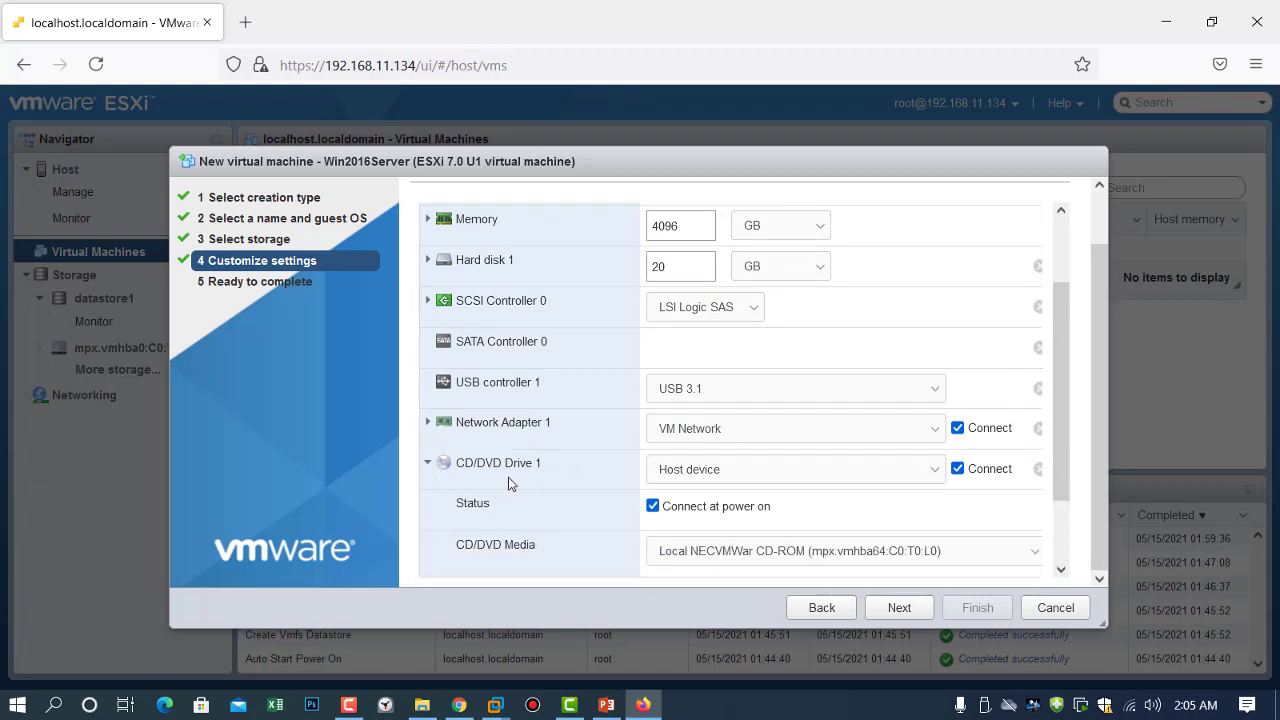
left_click(936, 471)
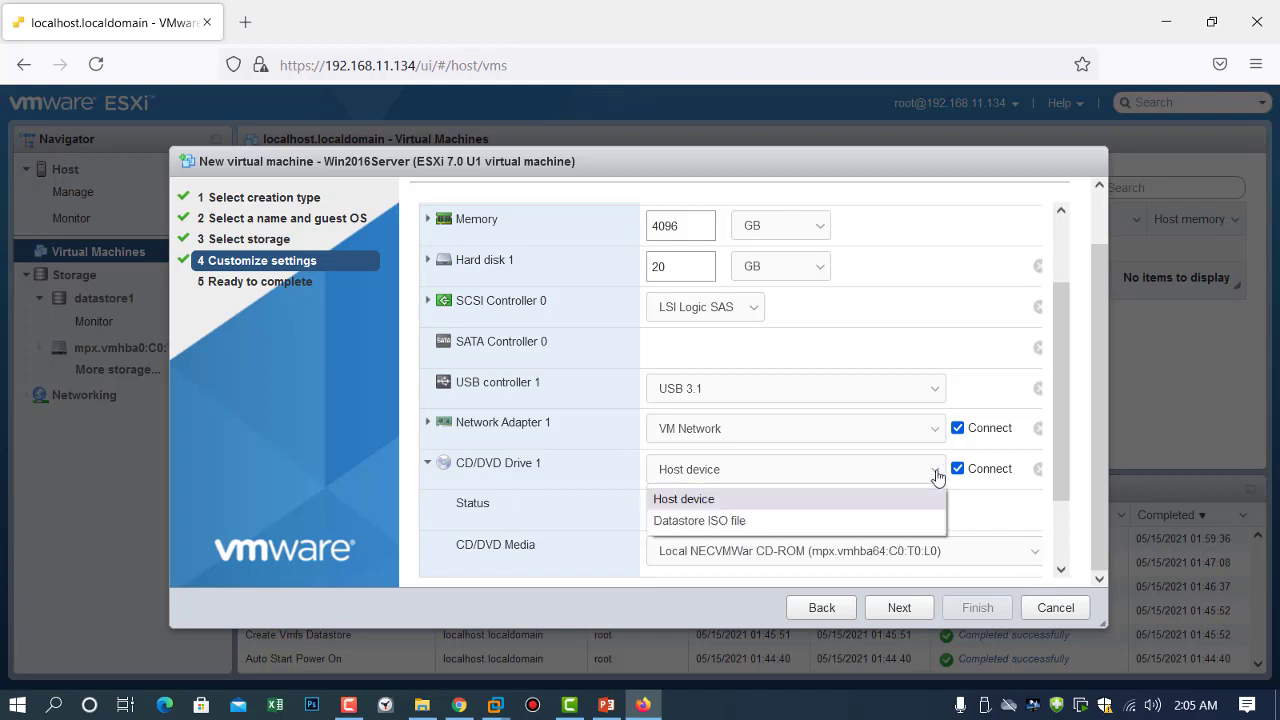
Mount the SW_DVD9 Windows Server 2016 ISO from datastore1's IsoImages folder on the CD/DVD drive.
left_click(884, 521)
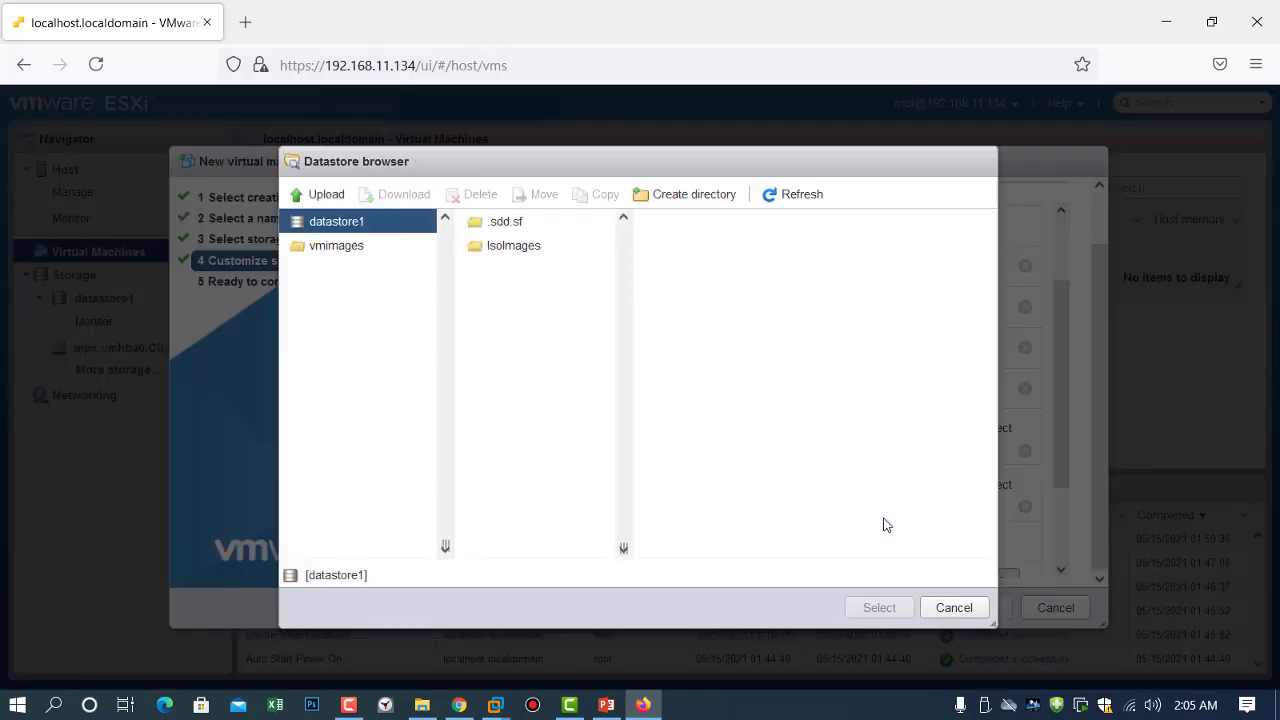
left_click(515, 256)
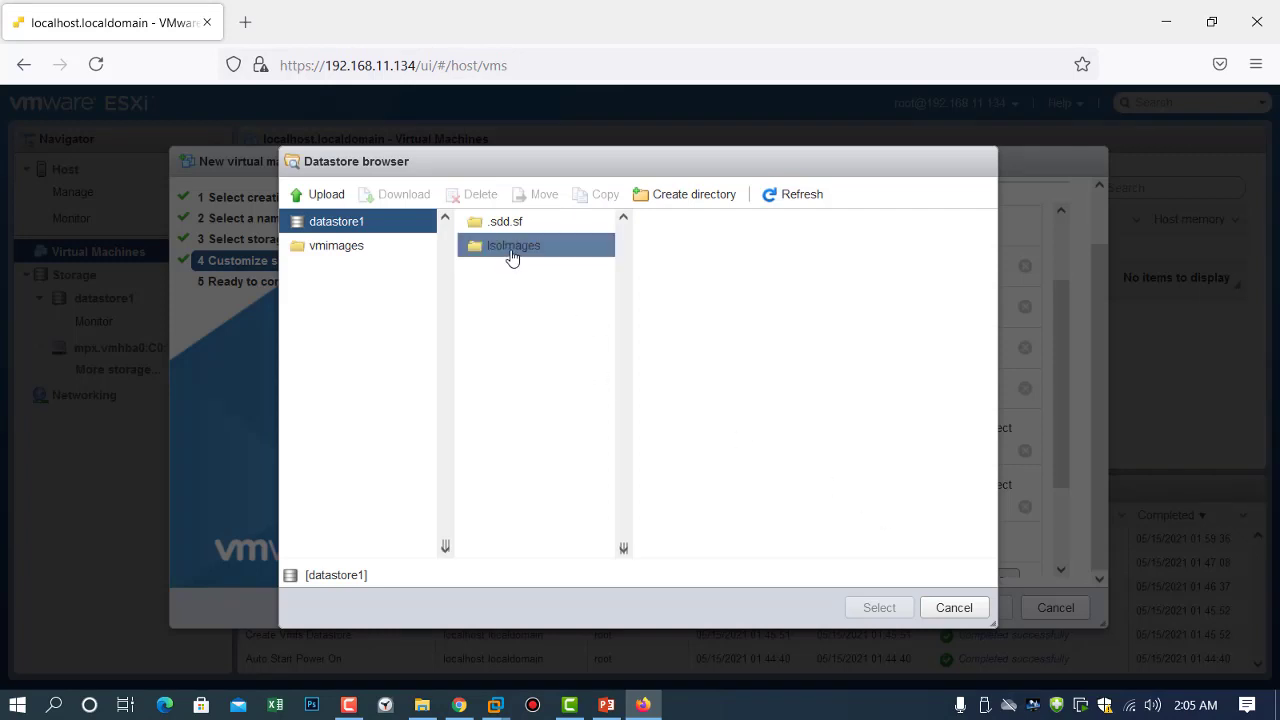
left_click(702, 226)
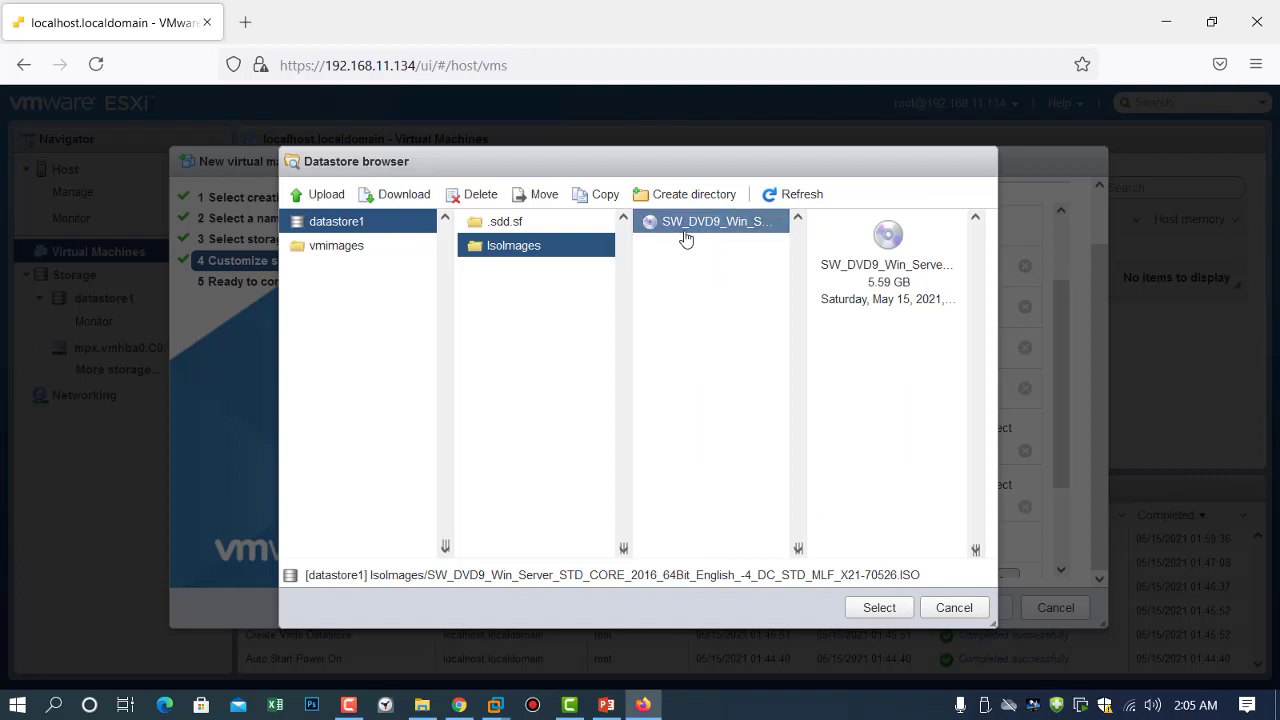
left_click(867, 607)
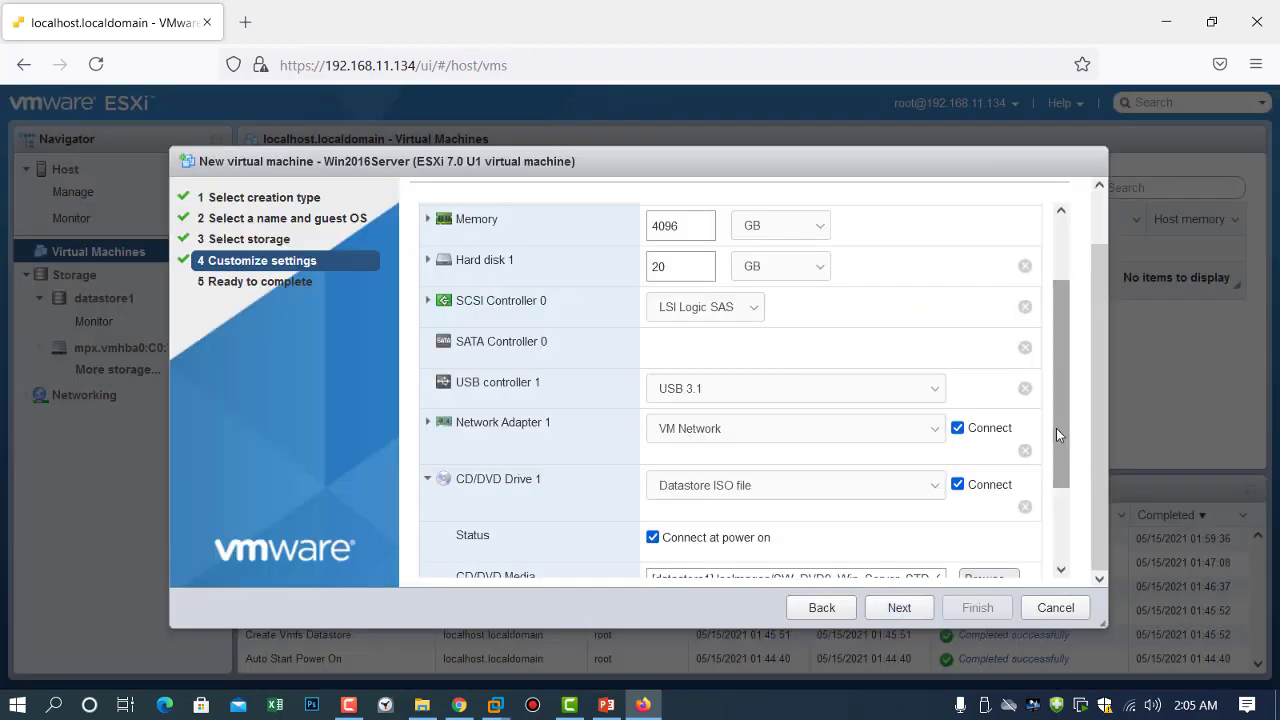
Review the Win2016Server settings summary and finish creating the VM.
left_click_drag(1061, 430, 1063, 520)
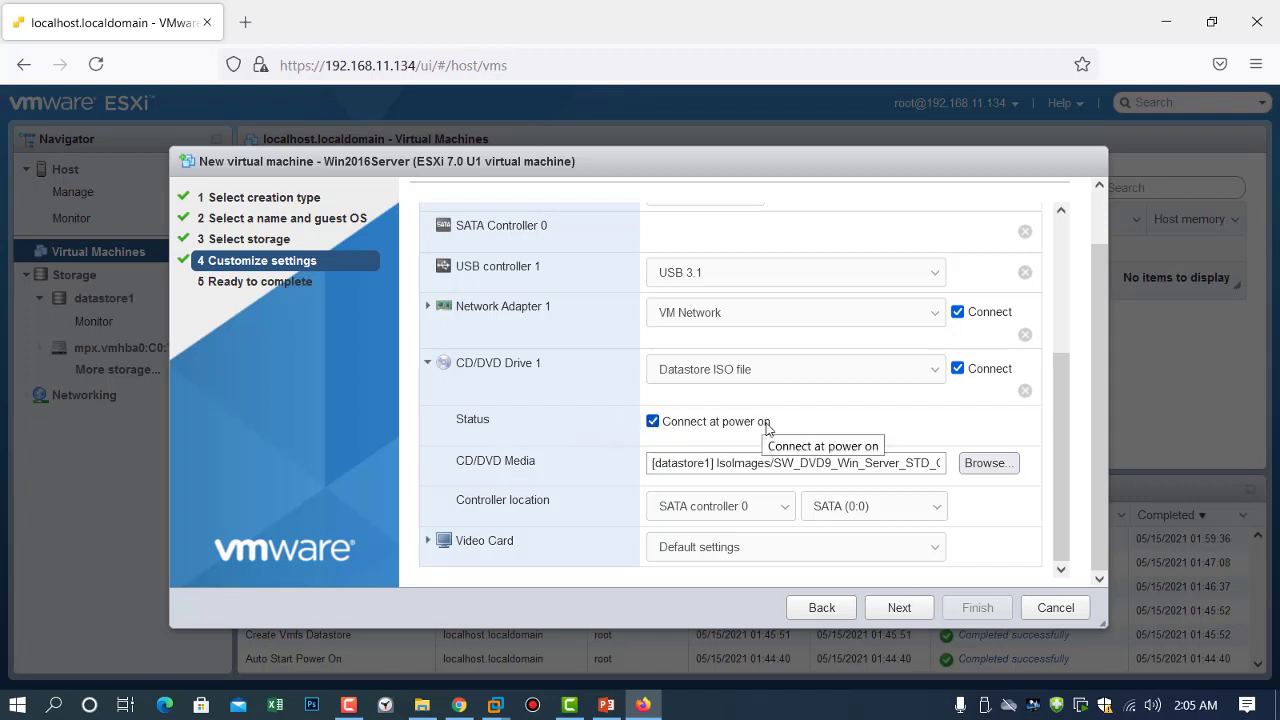
left_click(887, 616)
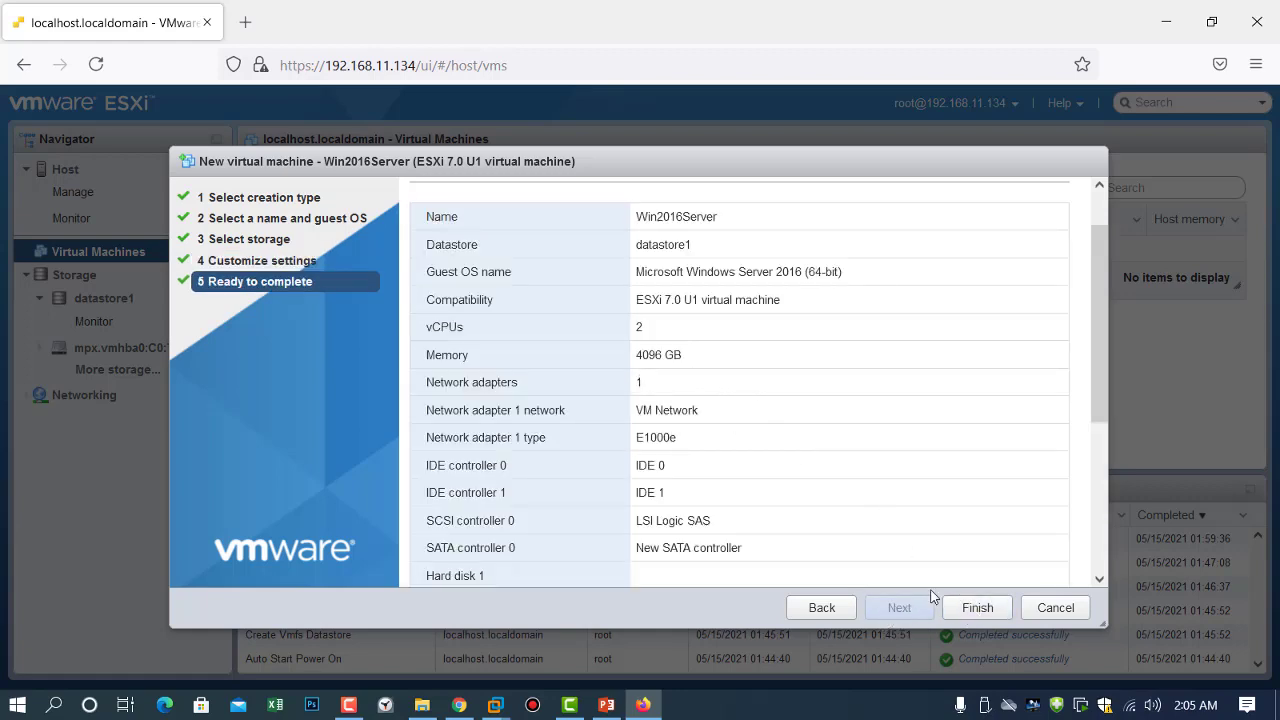
left_click(975, 608)
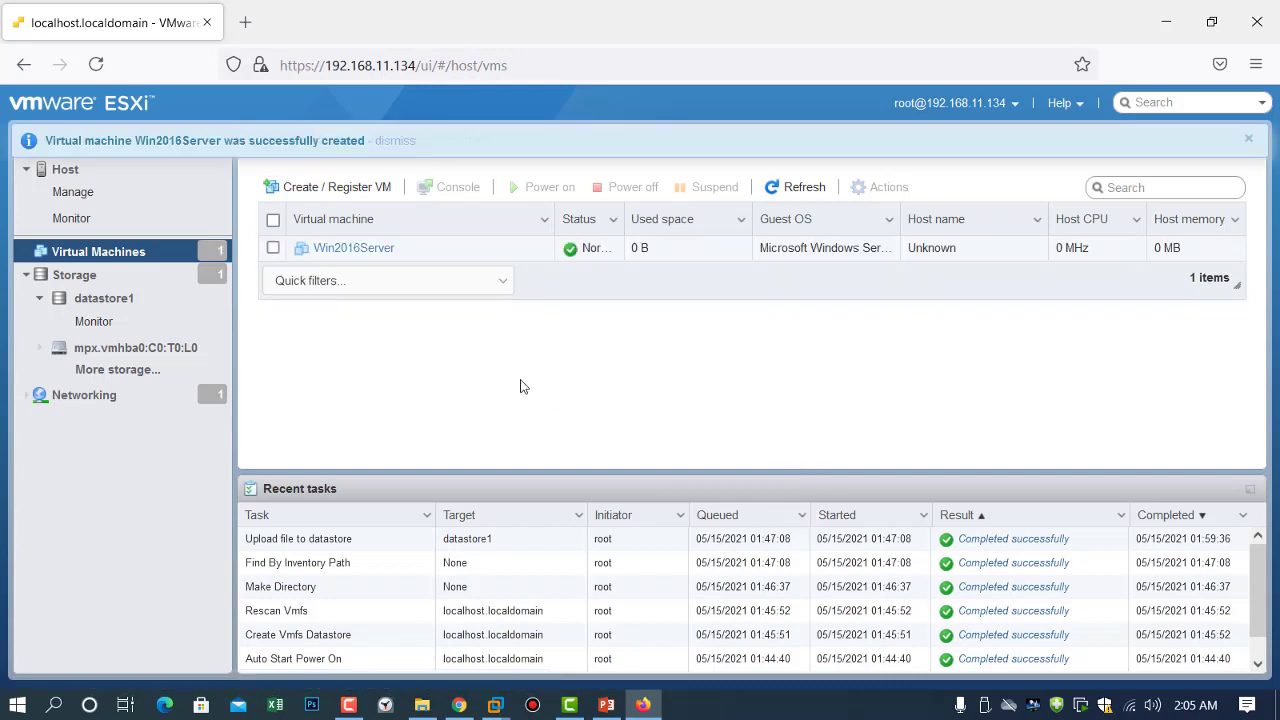
Open the Win2016Server page from the Virtual Machines list.
left_click(371, 253)
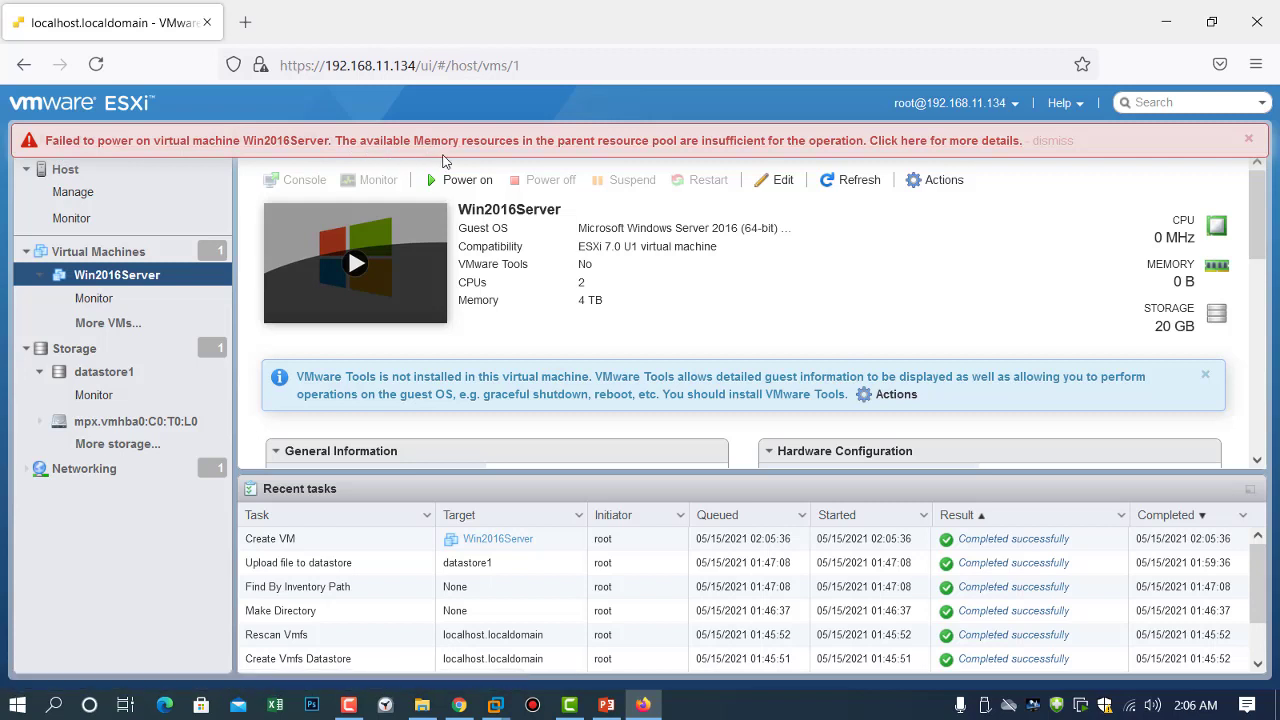
Edit Win2016Server's settings to set memory to 2 GB and save.
left_click(781, 182)
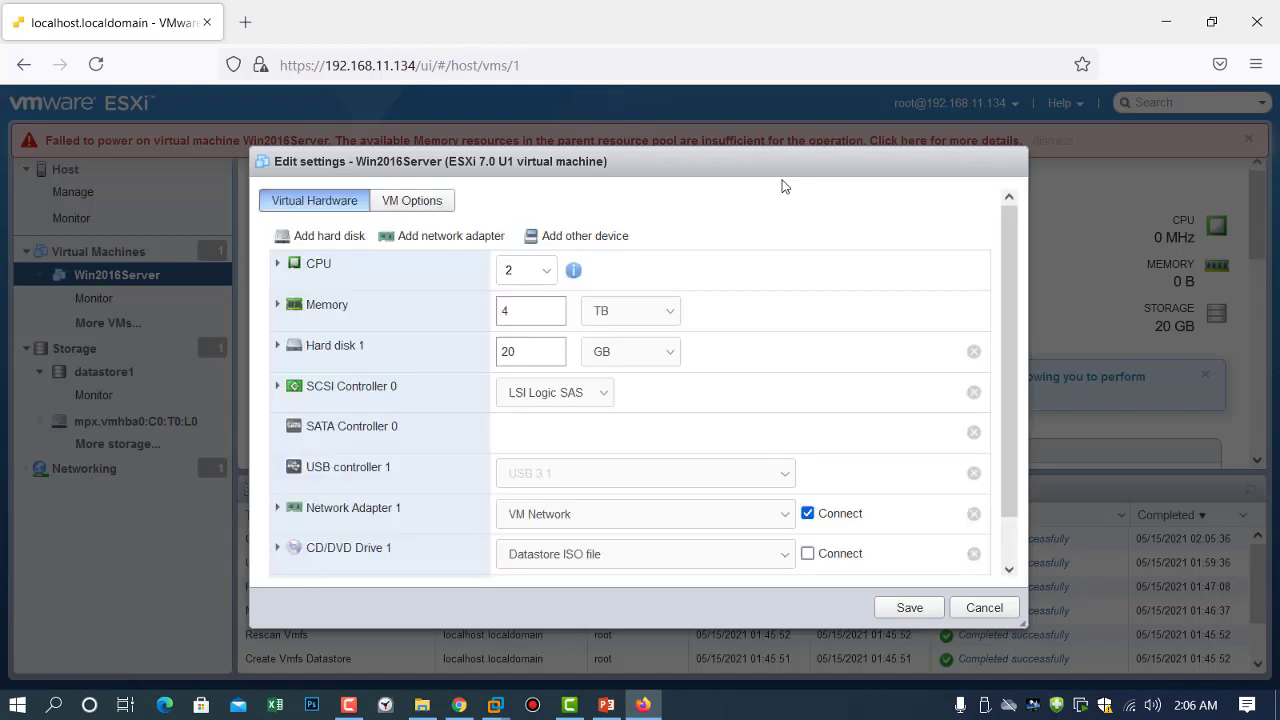
left_click(665, 311)
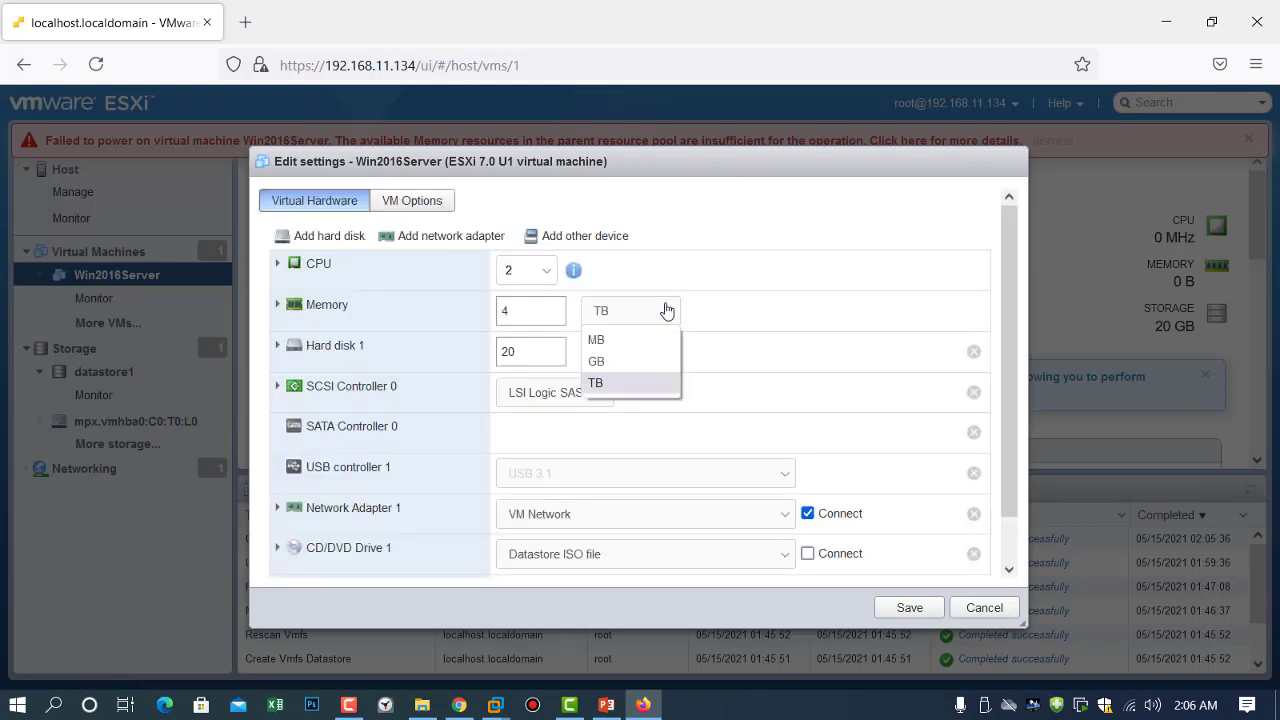
left_click(622, 361)
double_click(534, 318)
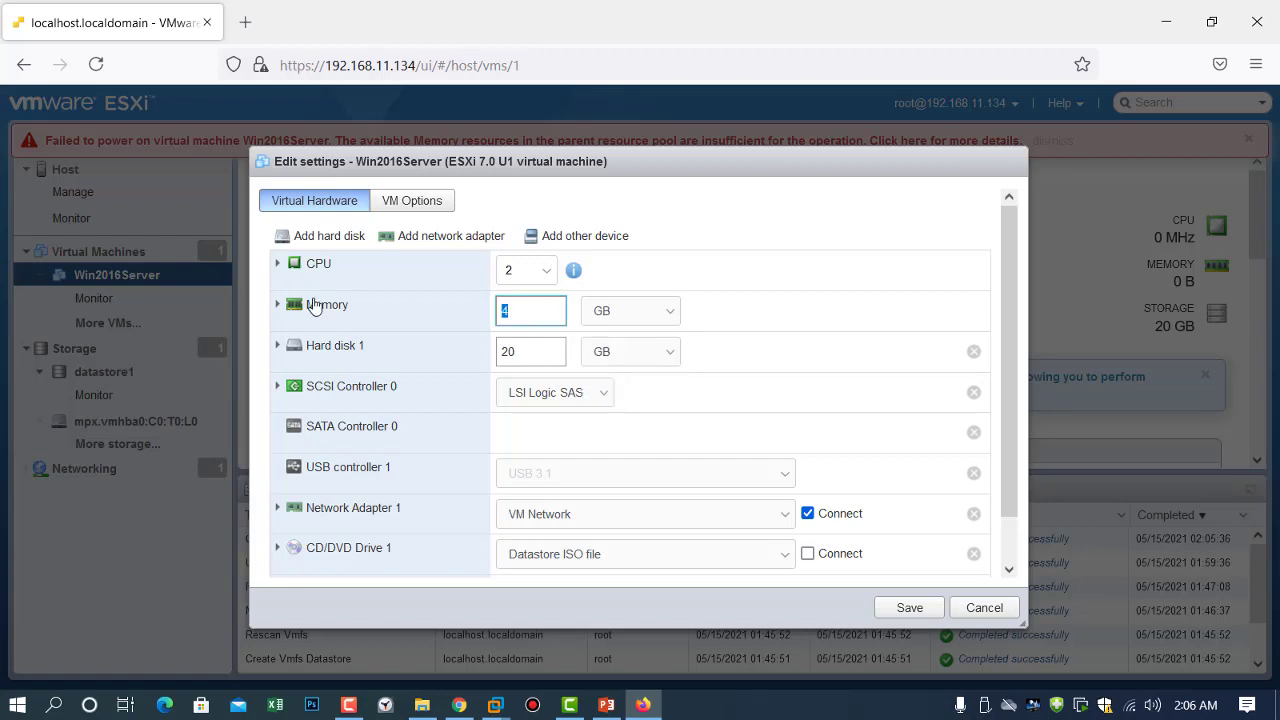
type("2")
left_click(905, 607)
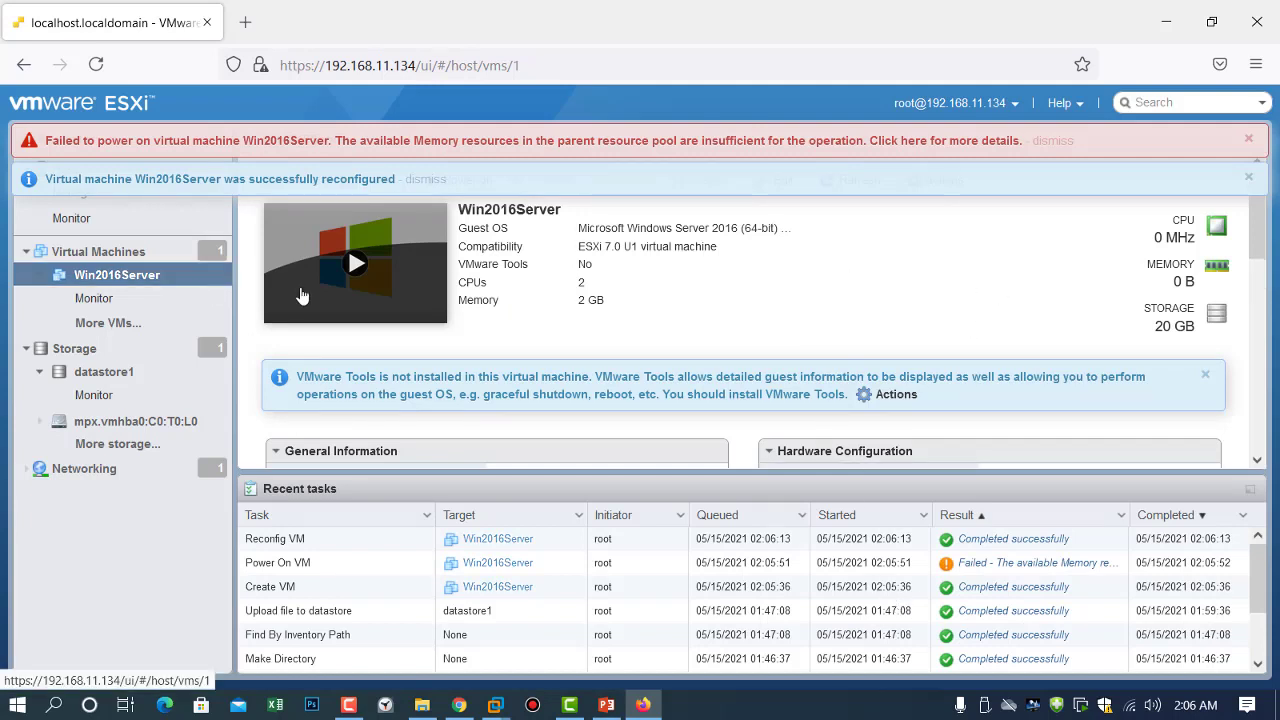
Power on Win2016Server, dismiss the memory warning, and boot from the ISO into Windows Setup.
left_click(350, 270)
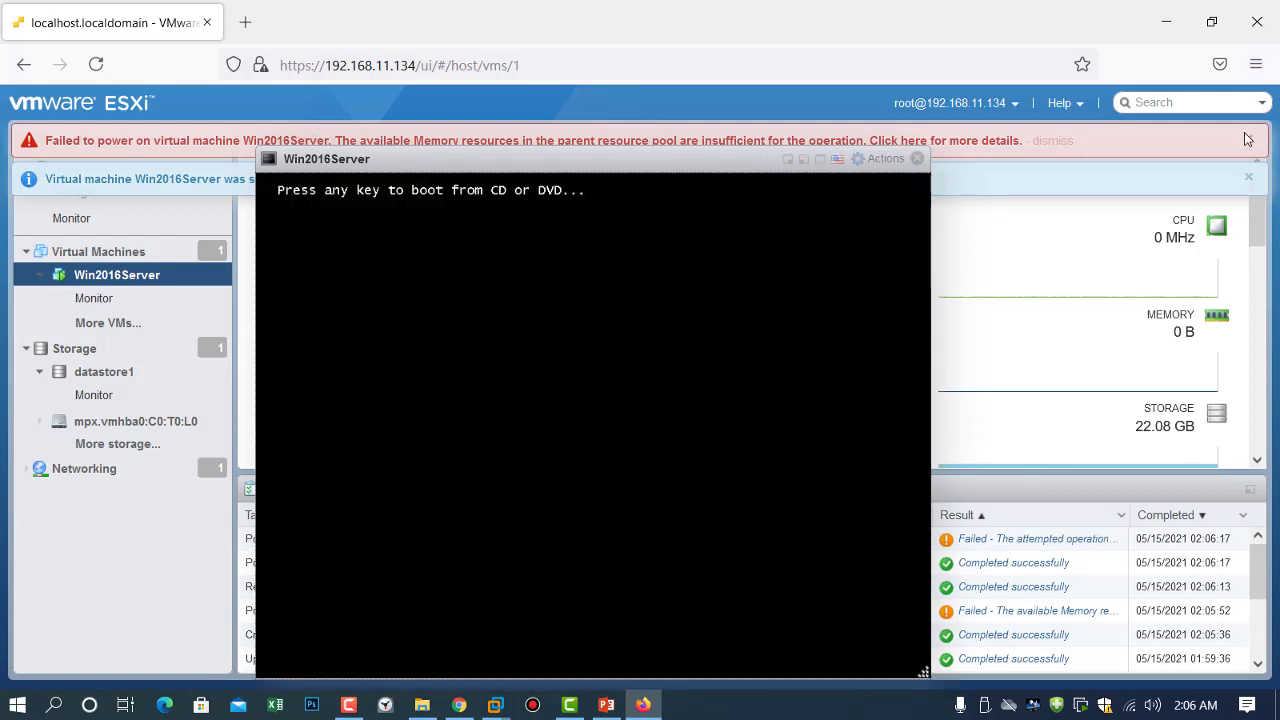
left_click(1248, 139)
key("Return")
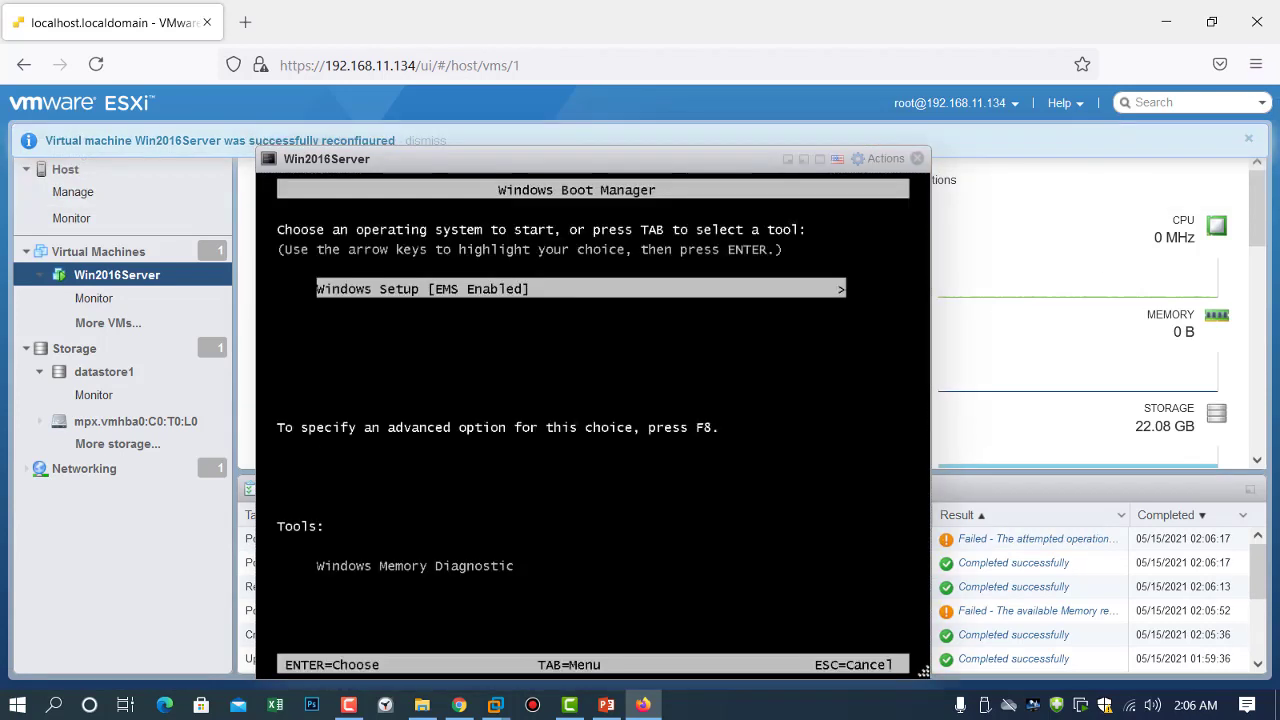
key("Return")
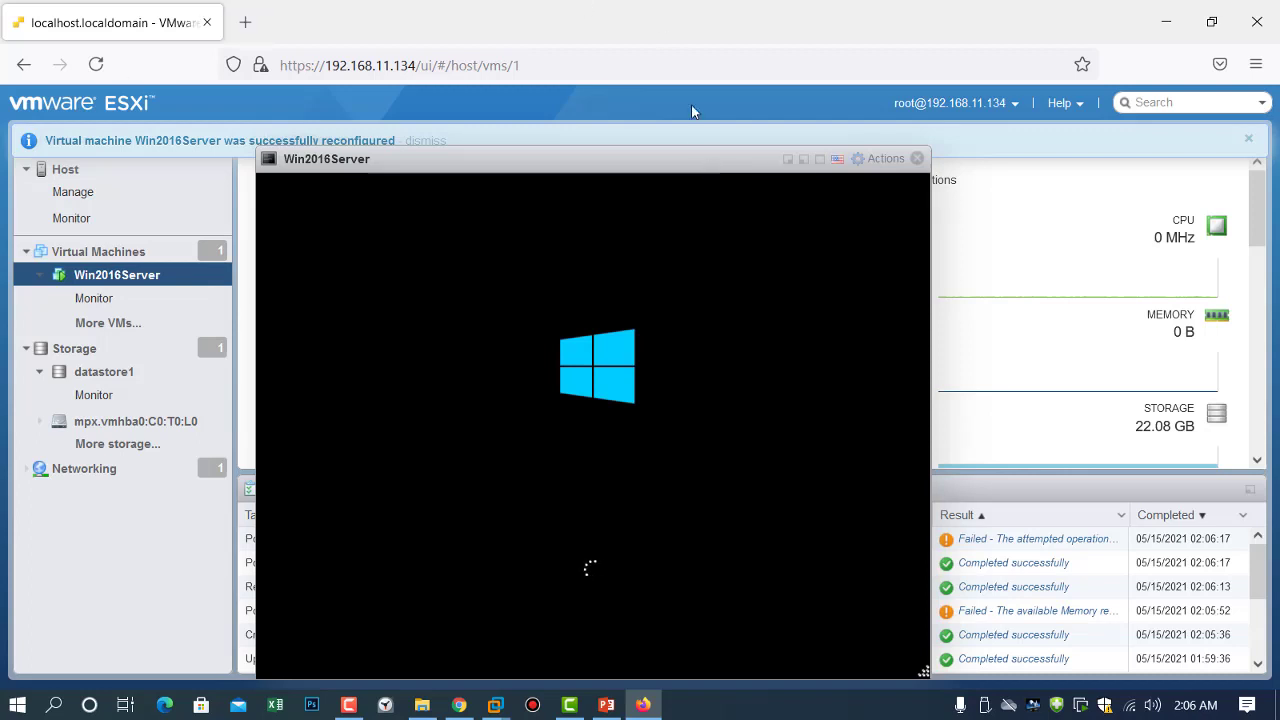
left_click_drag(642, 137, 637, 89)
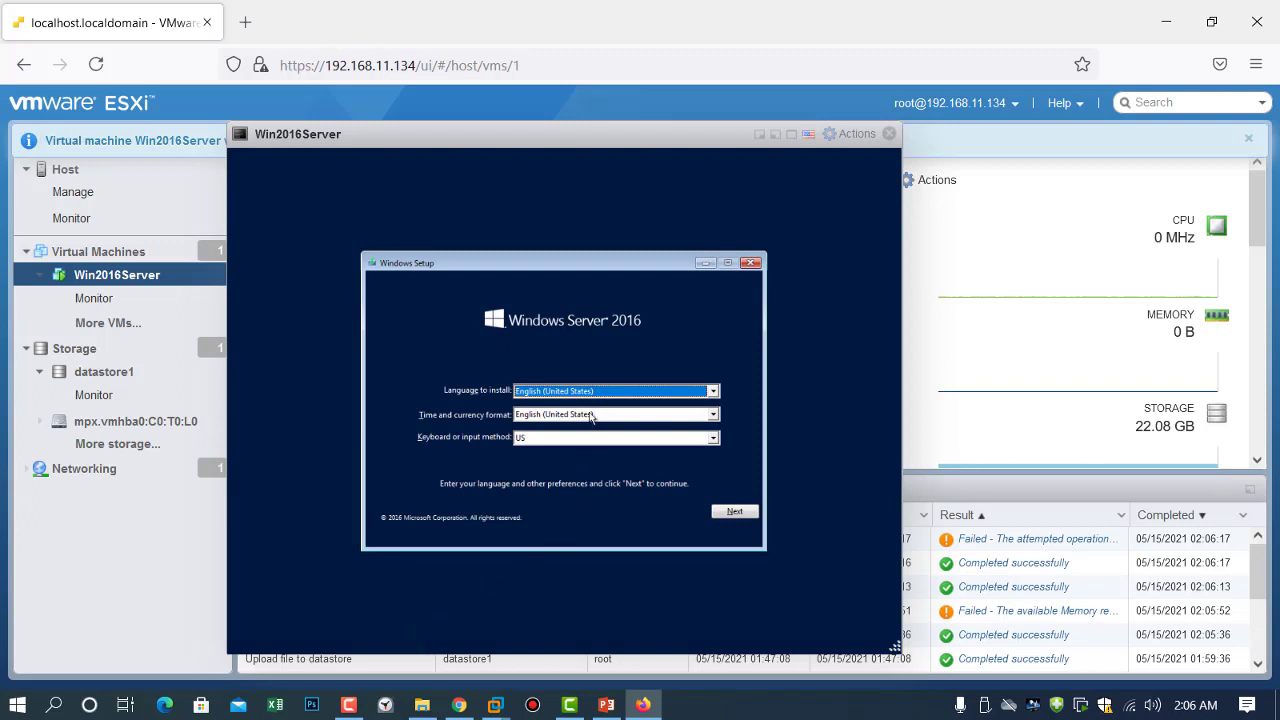
Keep default language, choose Install now, and select Windows Server 2016 Standard (Desktop Experience).
left_click(731, 512)
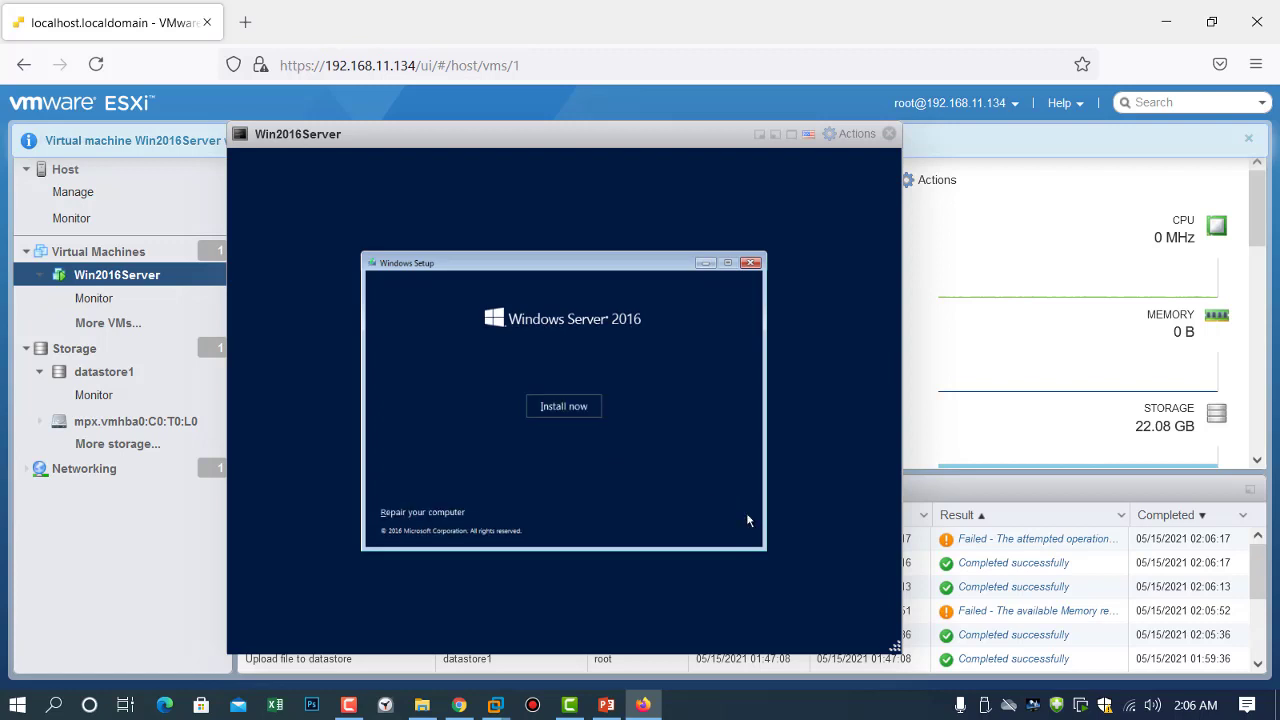
left_click(563, 410)
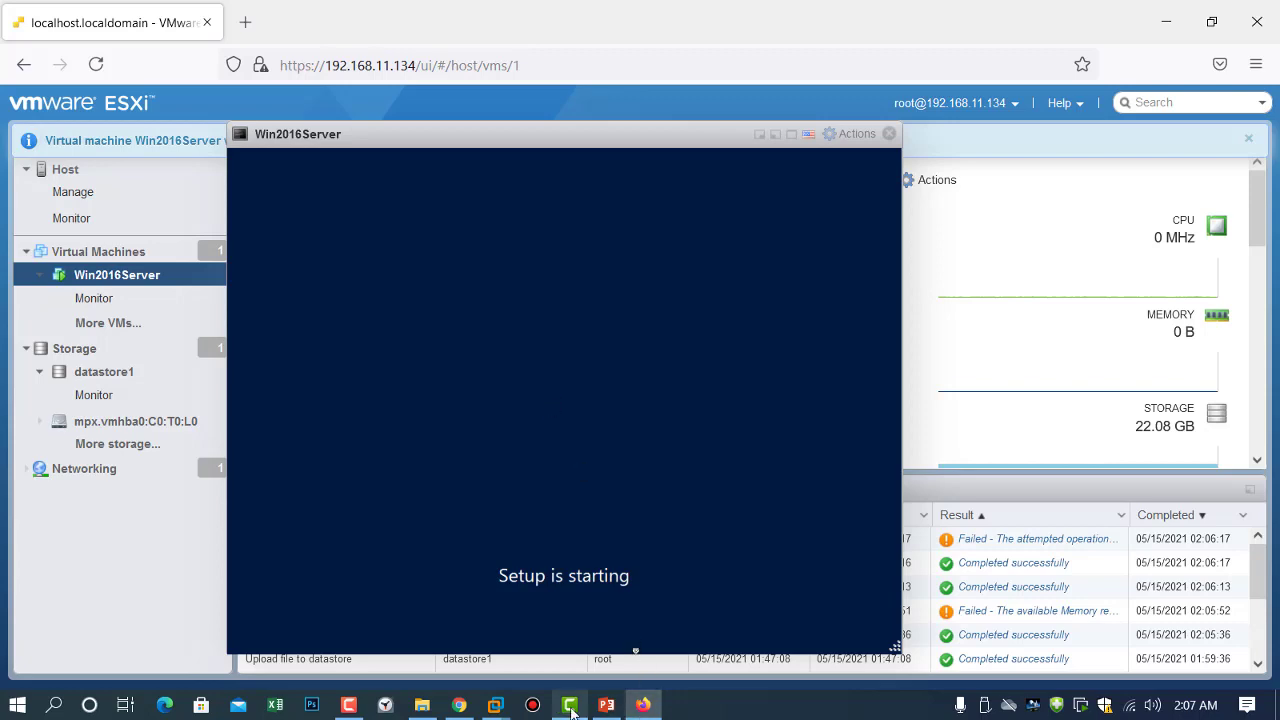
mouse_move(570, 710)
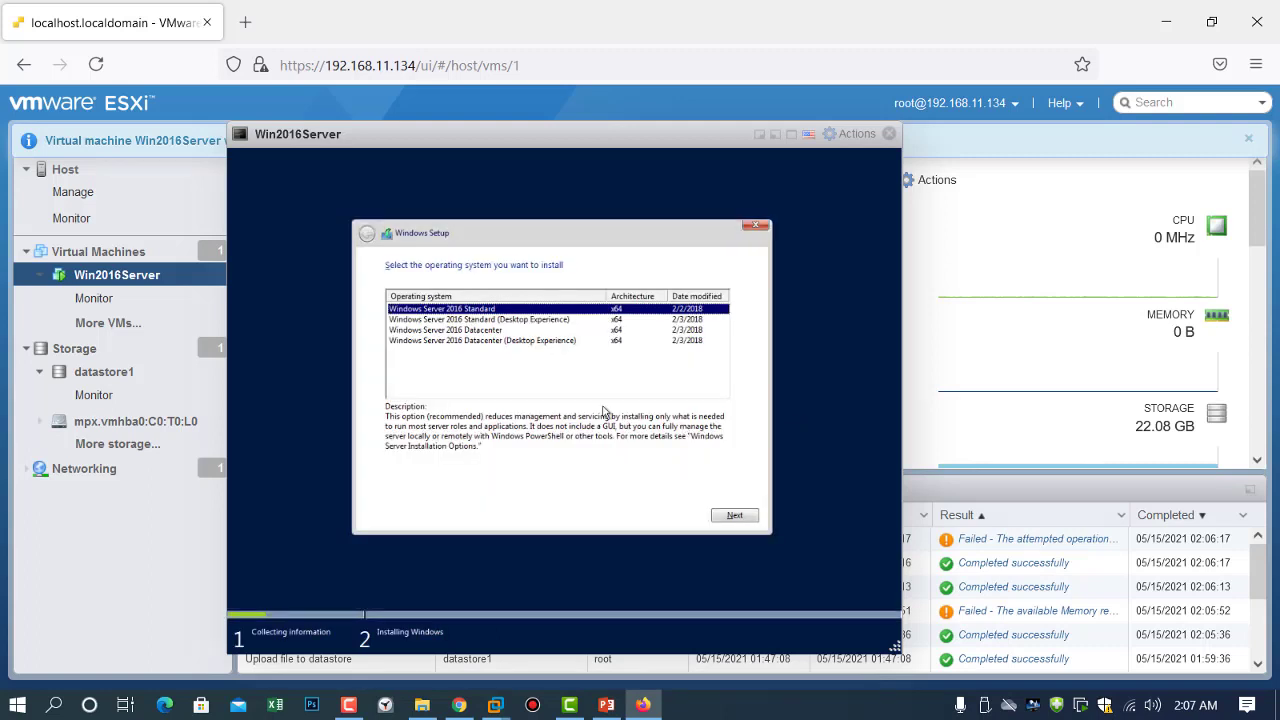
left_click(438, 320)
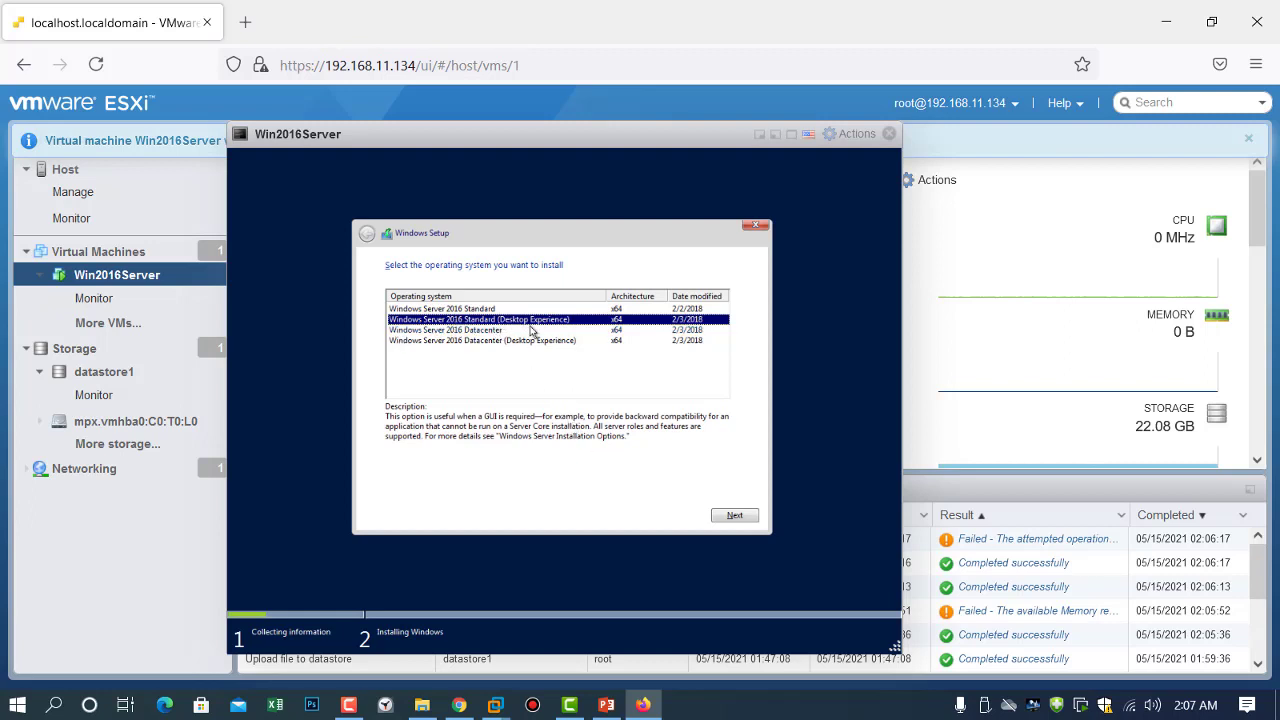
left_click(728, 516)
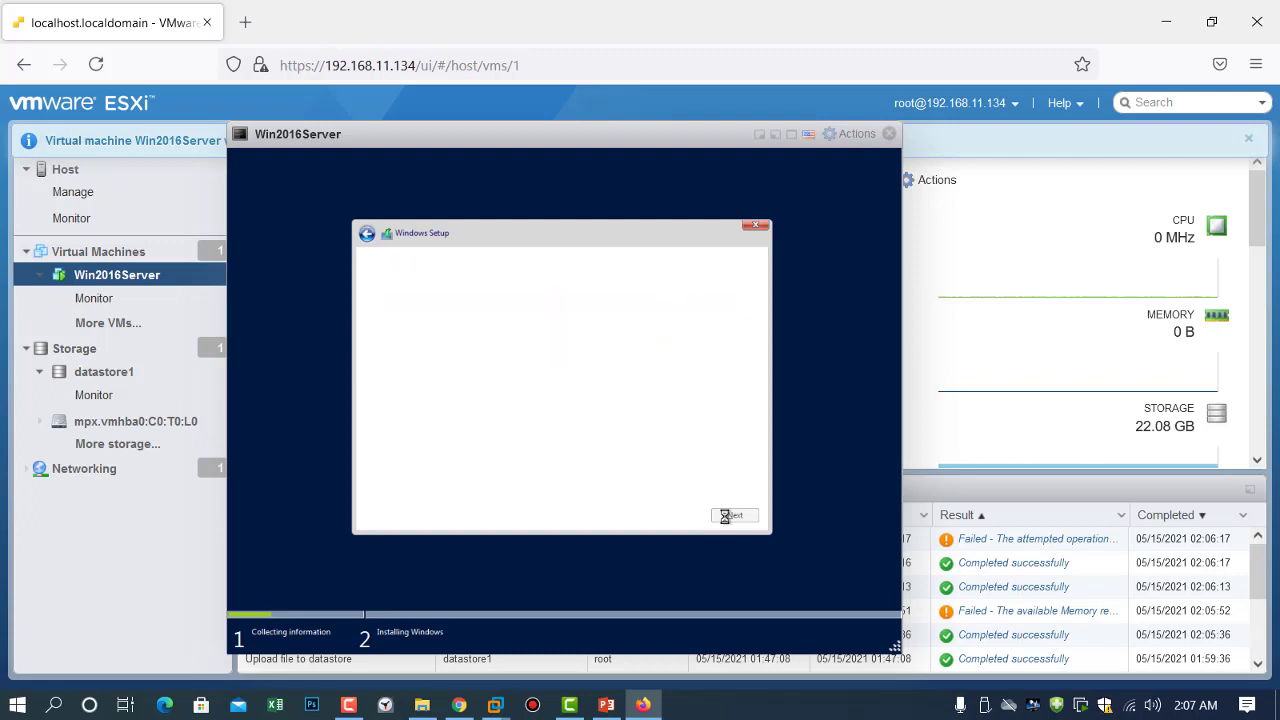
Accept the licence and run a Custom install onto Drive 0's 20 GB unallocated space.
left_click(424, 490)
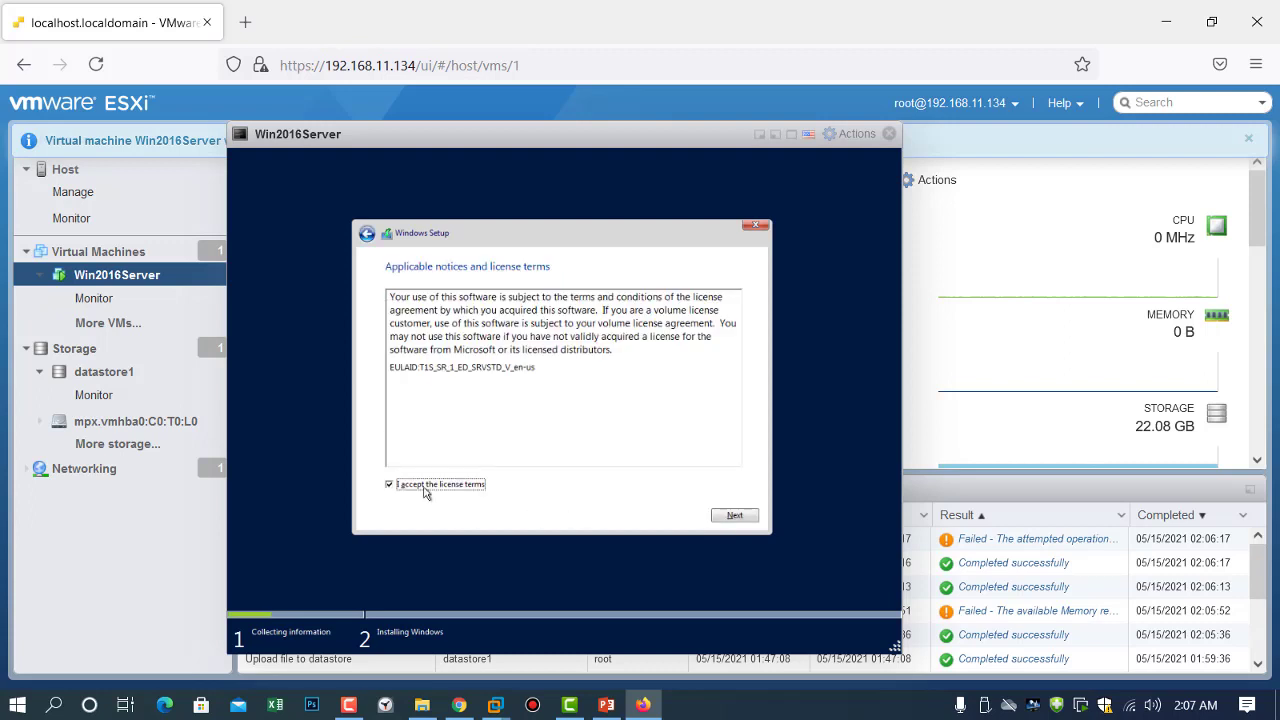
left_click(735, 516)
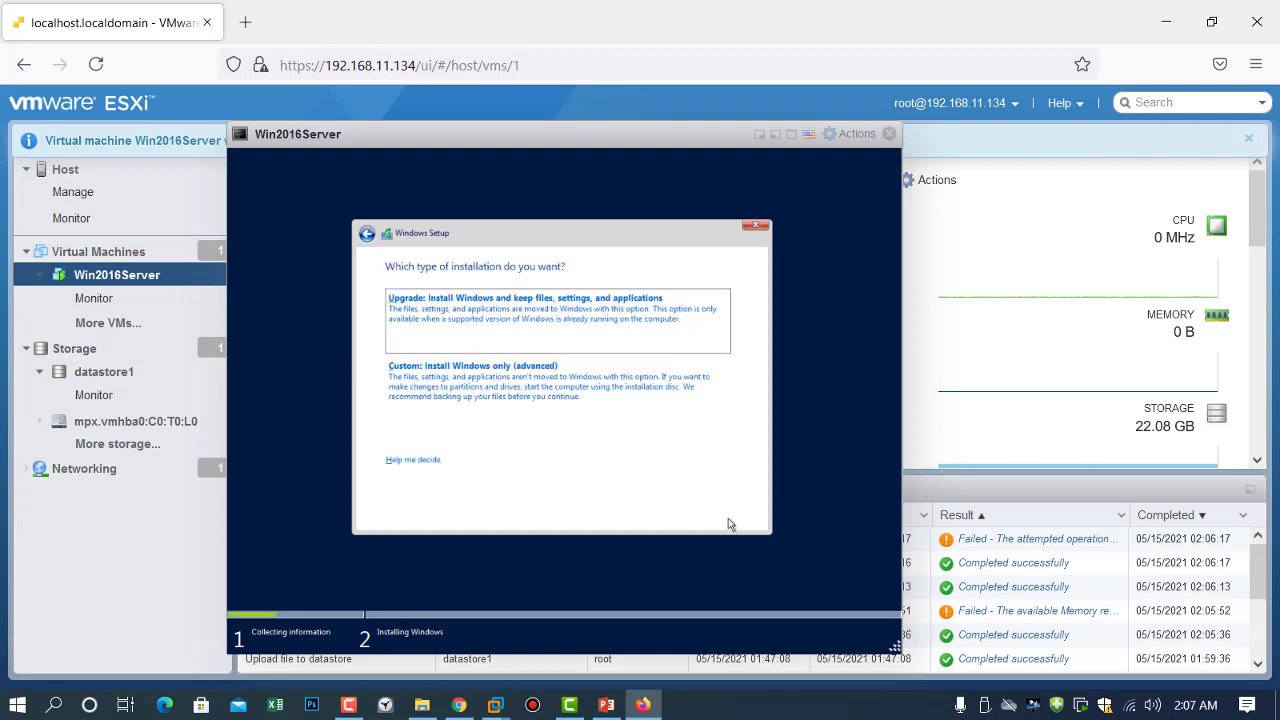
left_click(560, 393)
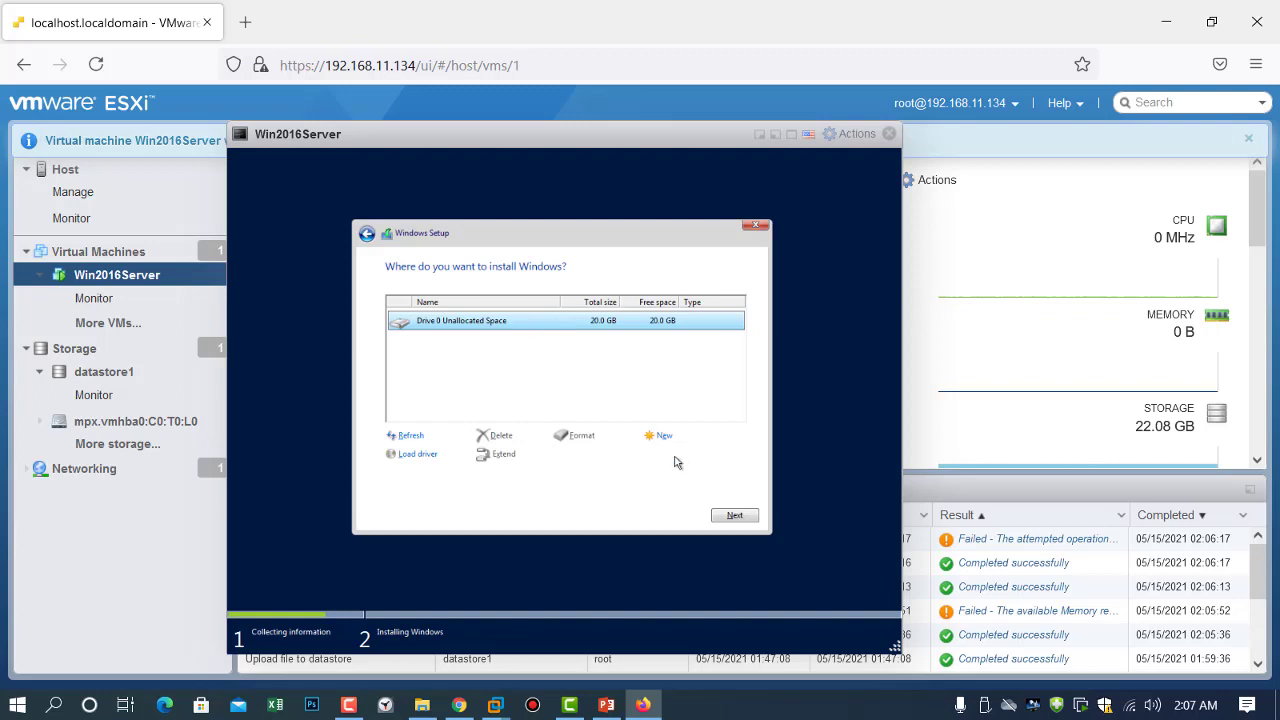
left_click(728, 515)
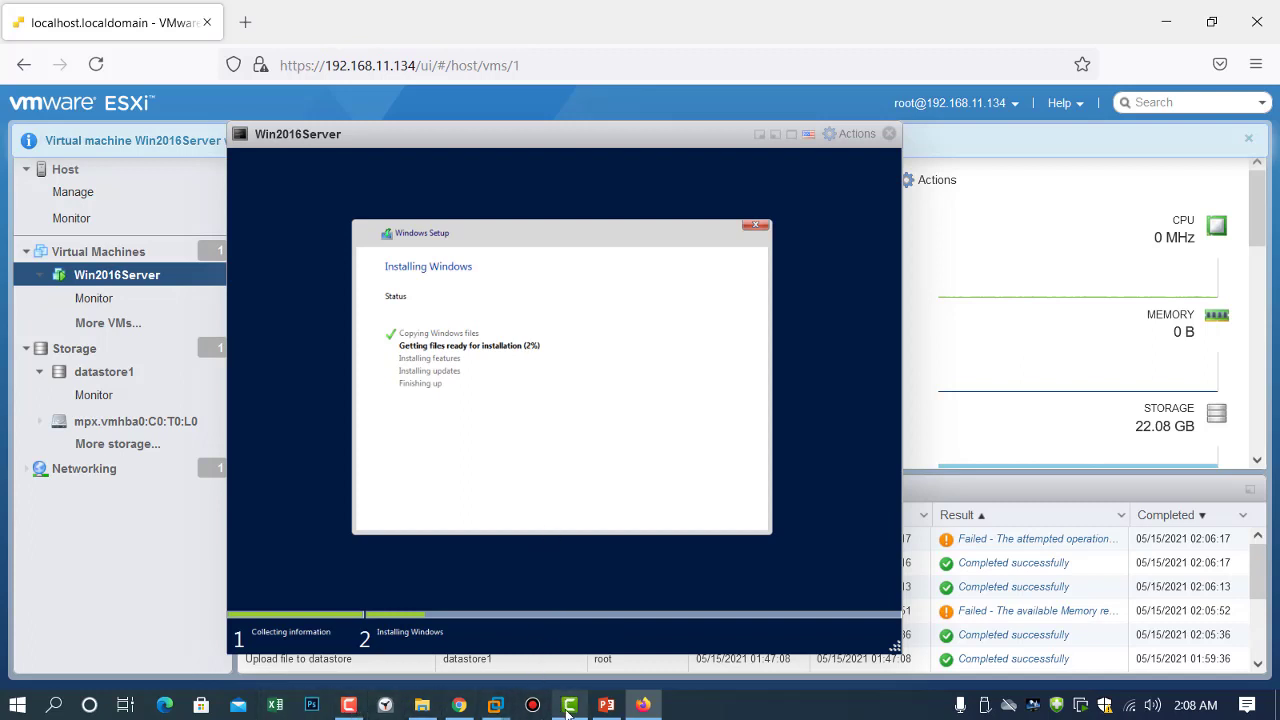
mouse_move(568, 712)
mouse_move(350, 708)
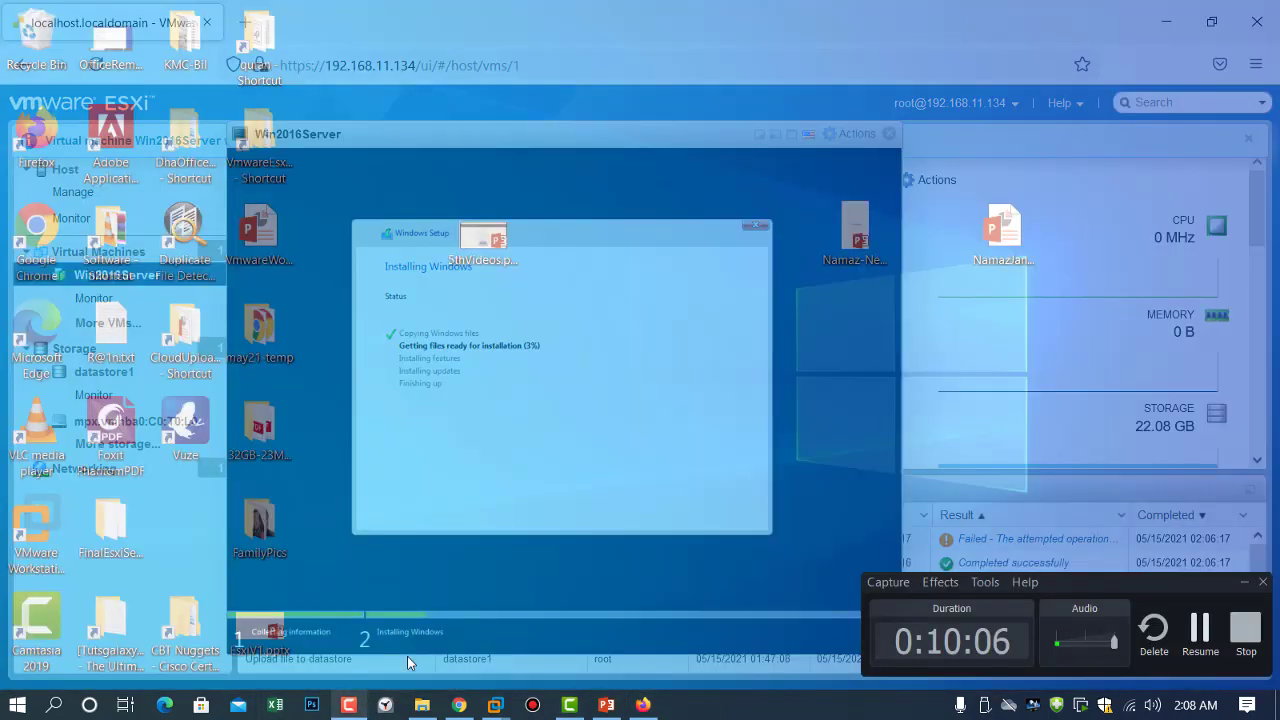
left_click(407, 658)
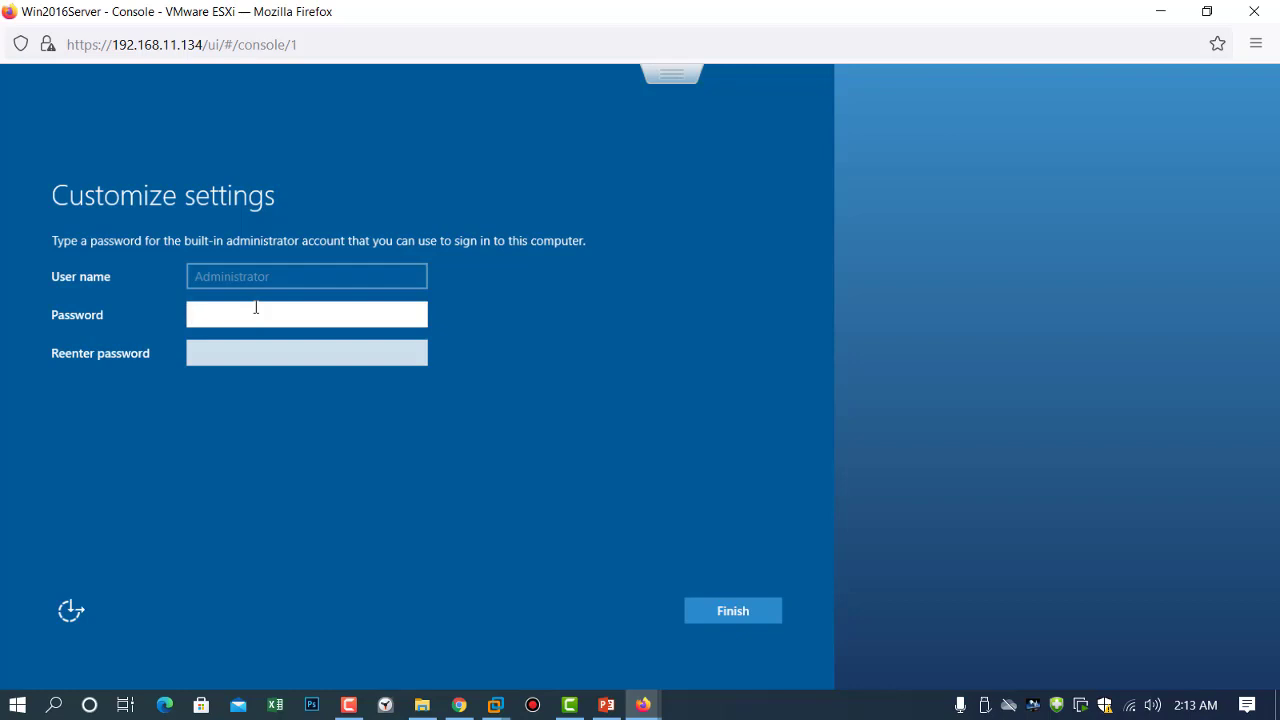
Enter and confirm the Administrator password, then finish Windows setup to reach the lock screen.
type("1234")
key("BackSpace")
key("BackSpace")
key("BackSpace")
key("BackSpace")
type("•••456789")
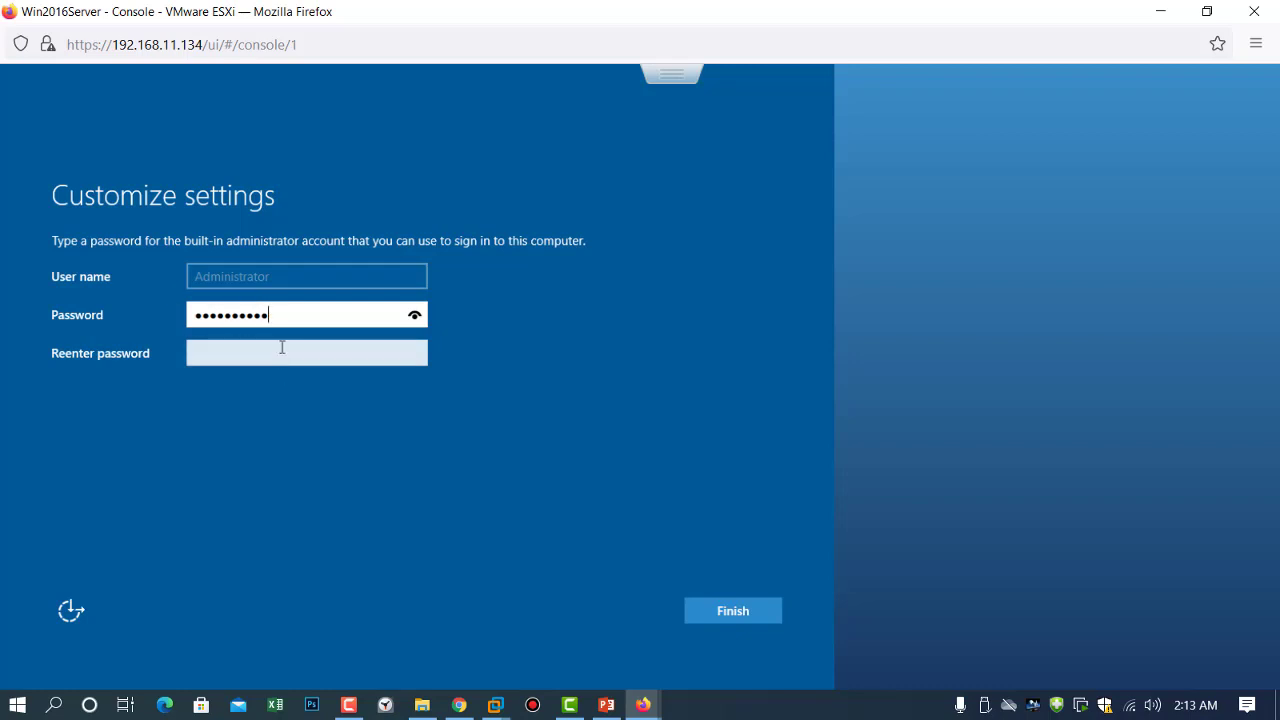
left_click(282, 348)
type("•••")
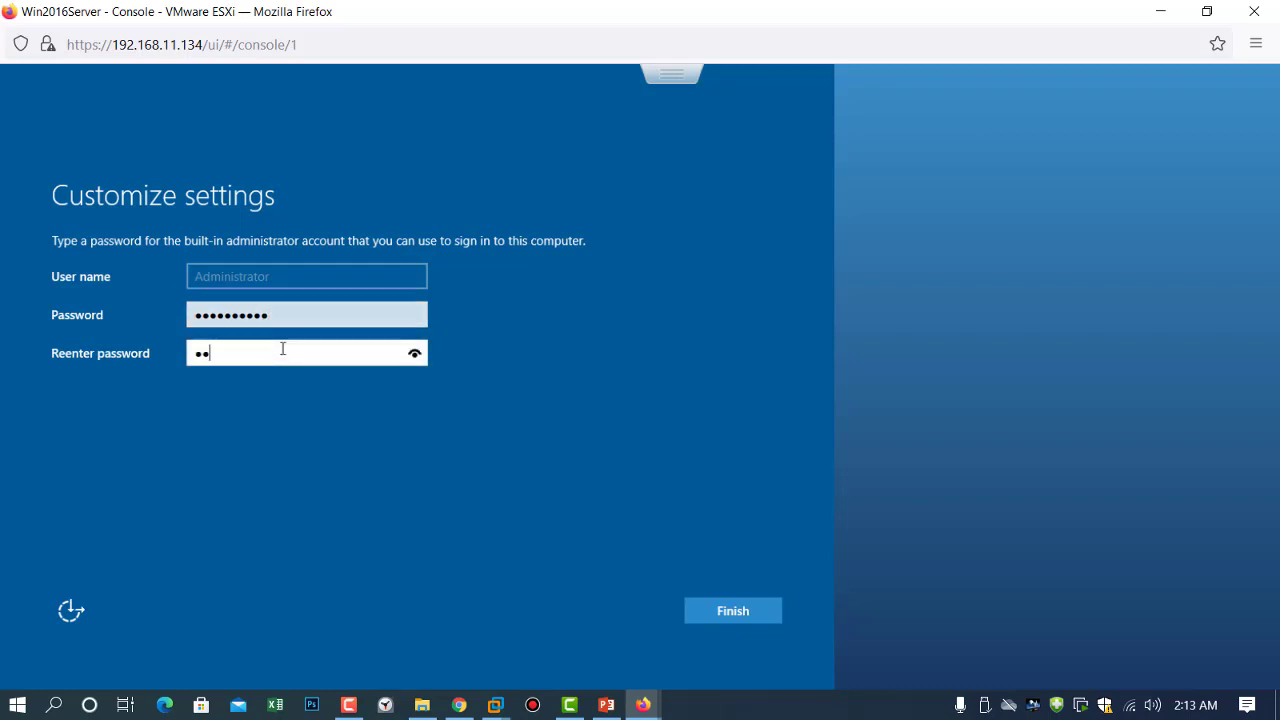
type("••••••")
left_click(735, 610)
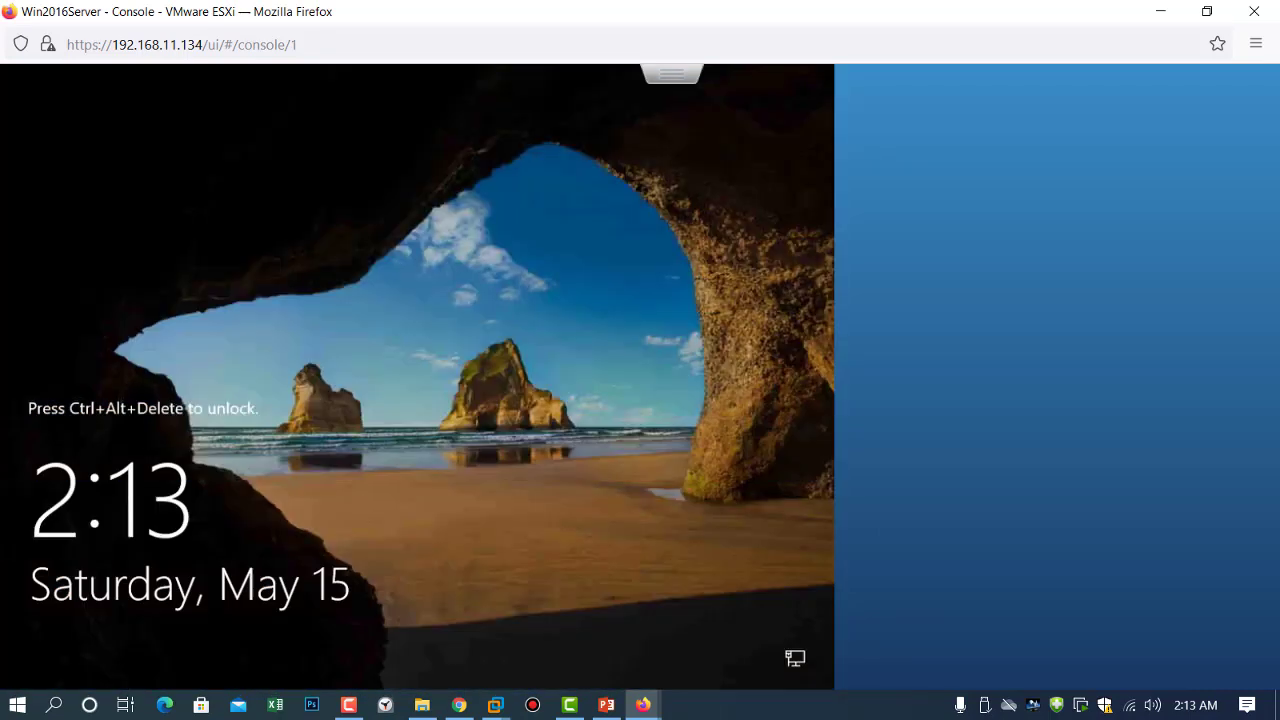
Send Ctrl-Alt-Delete to the Win2016Server guest via the console's Guest OS > Send keys menu.
left_click(672, 74)
mouse_move(700, 141)
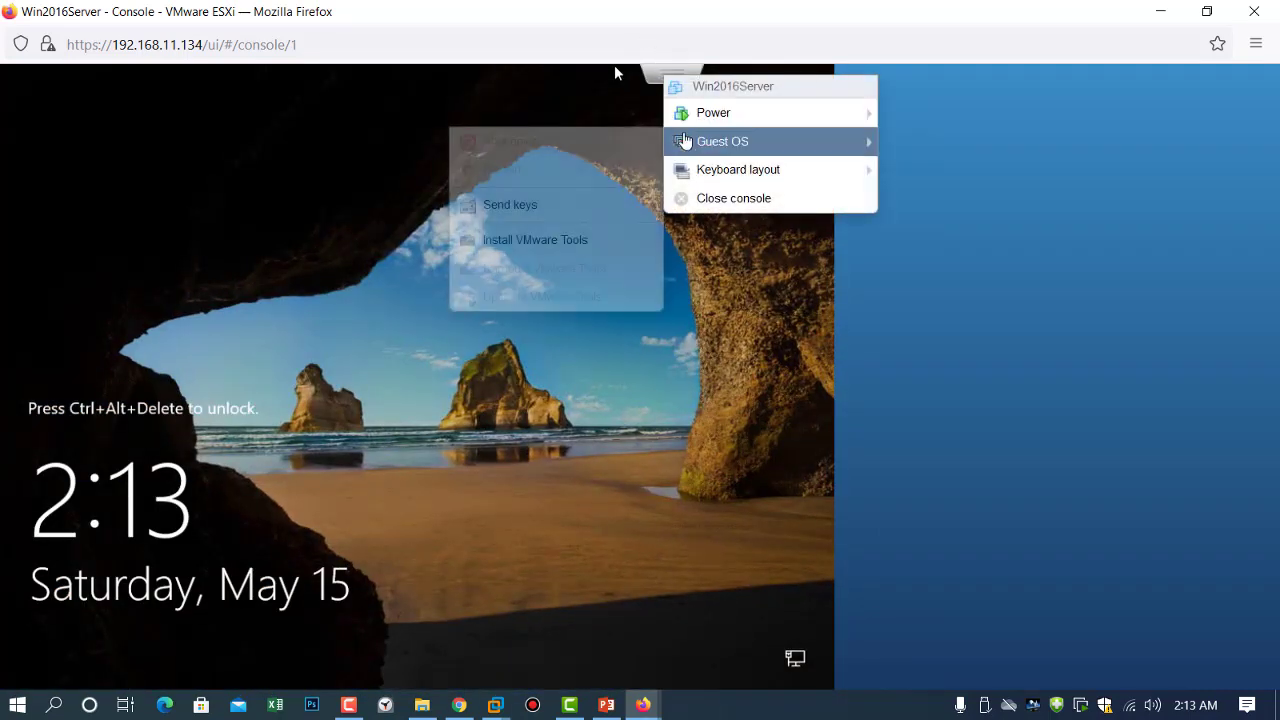
mouse_move(606, 205)
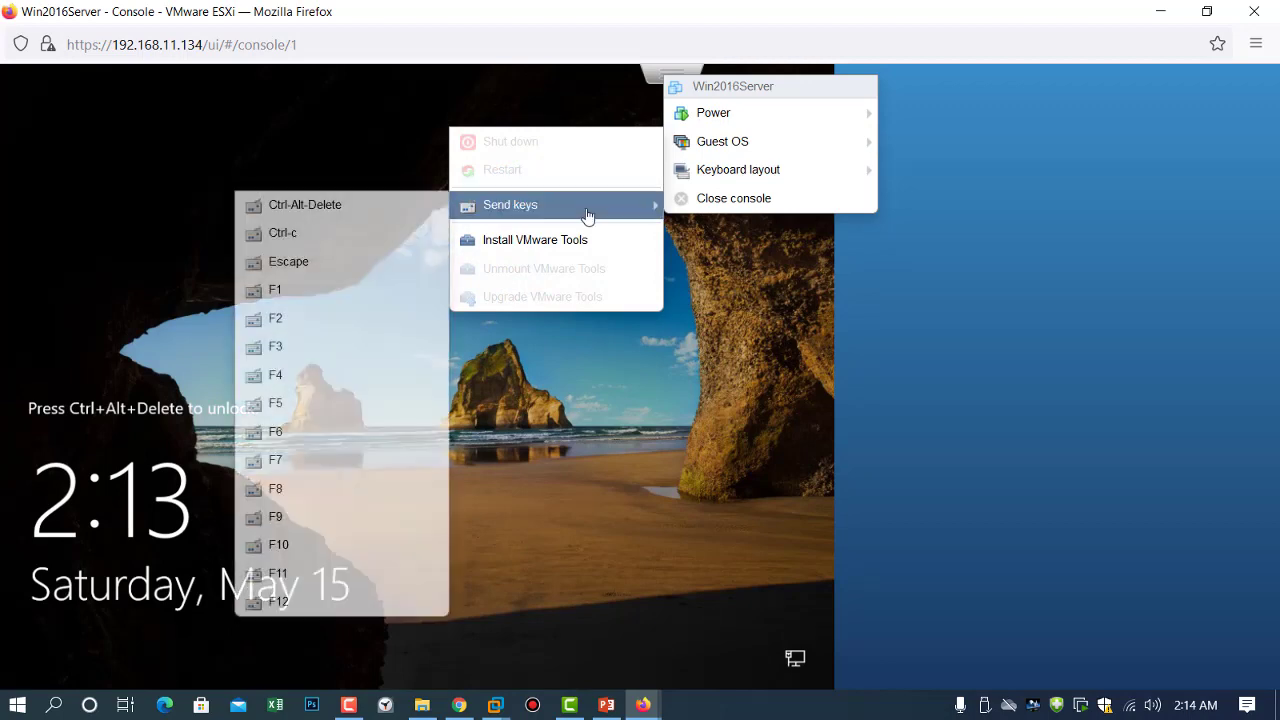
left_click(405, 210)
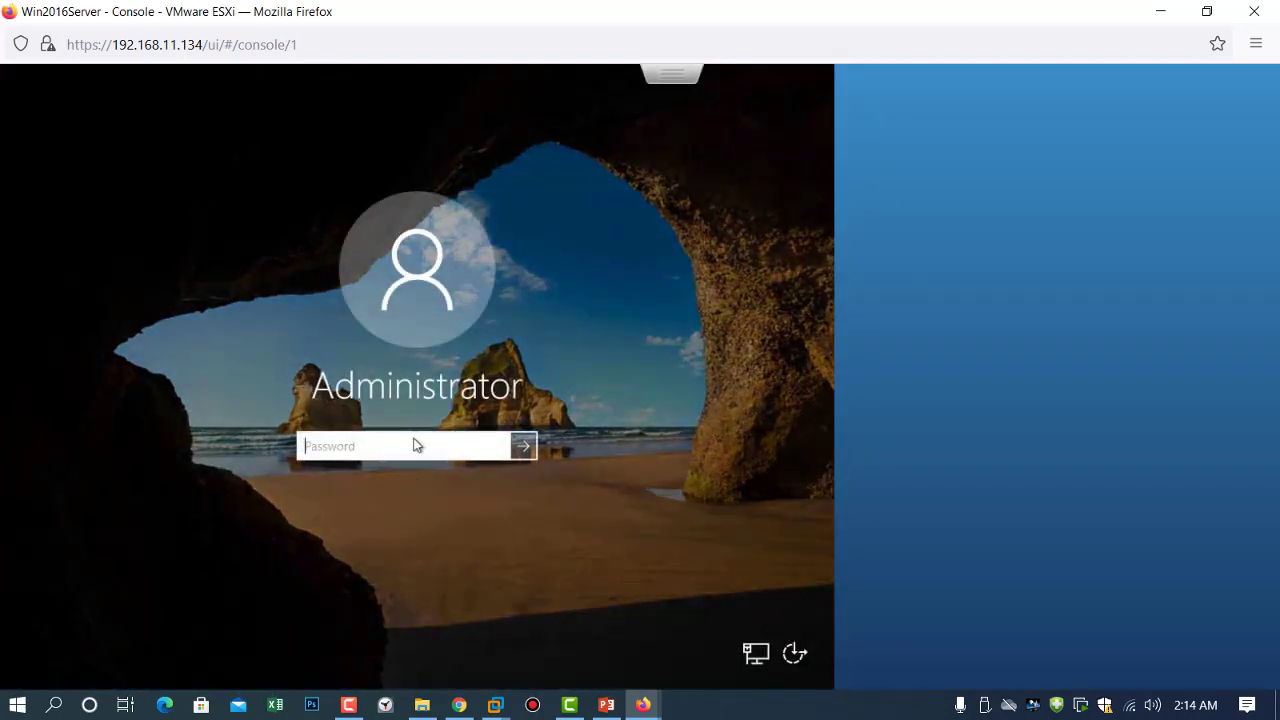
Sign in with the Administrator password and answer Yes to make the PC discoverable on the network.
type("•••••••••")
key("Return")
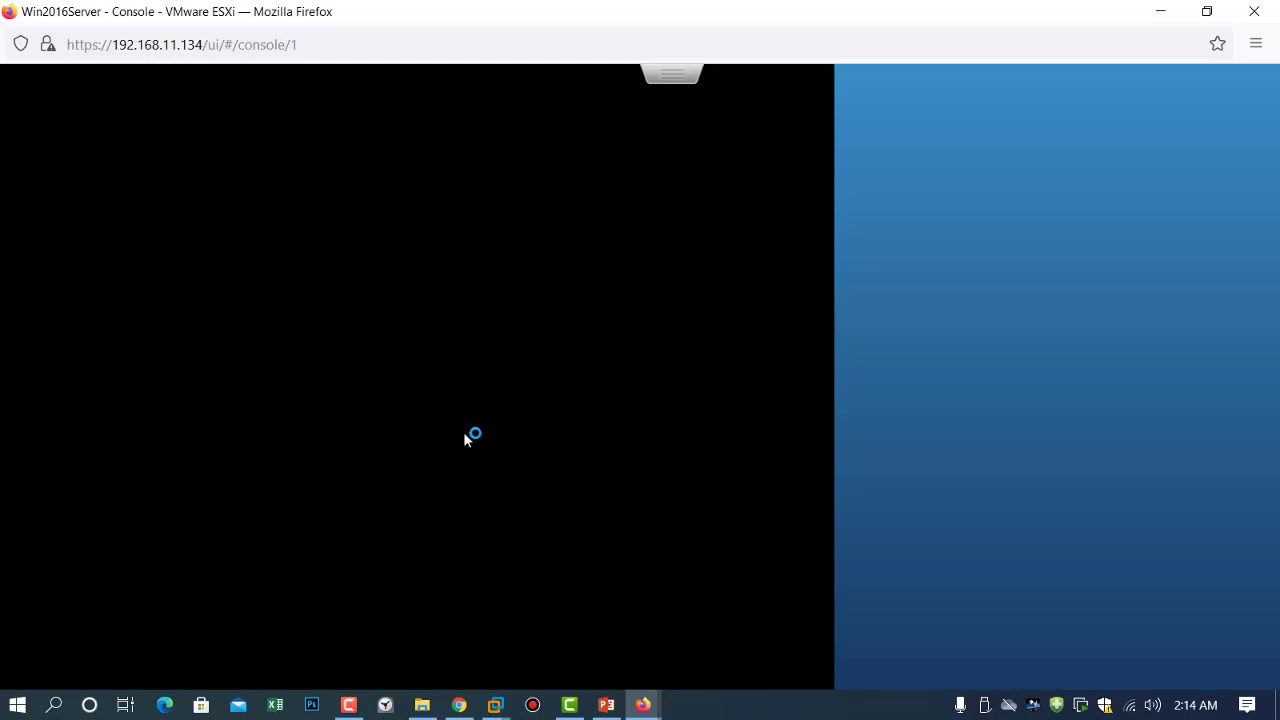
mouse_move(611, 714)
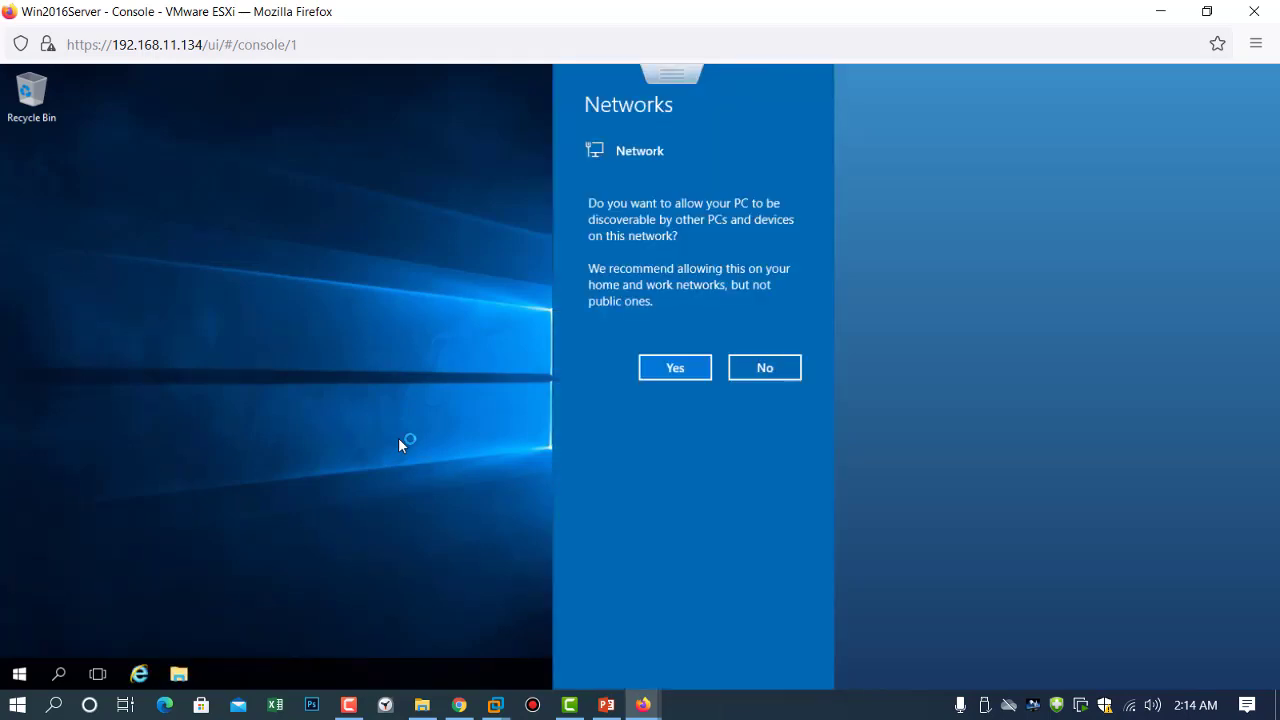
left_click(678, 364)
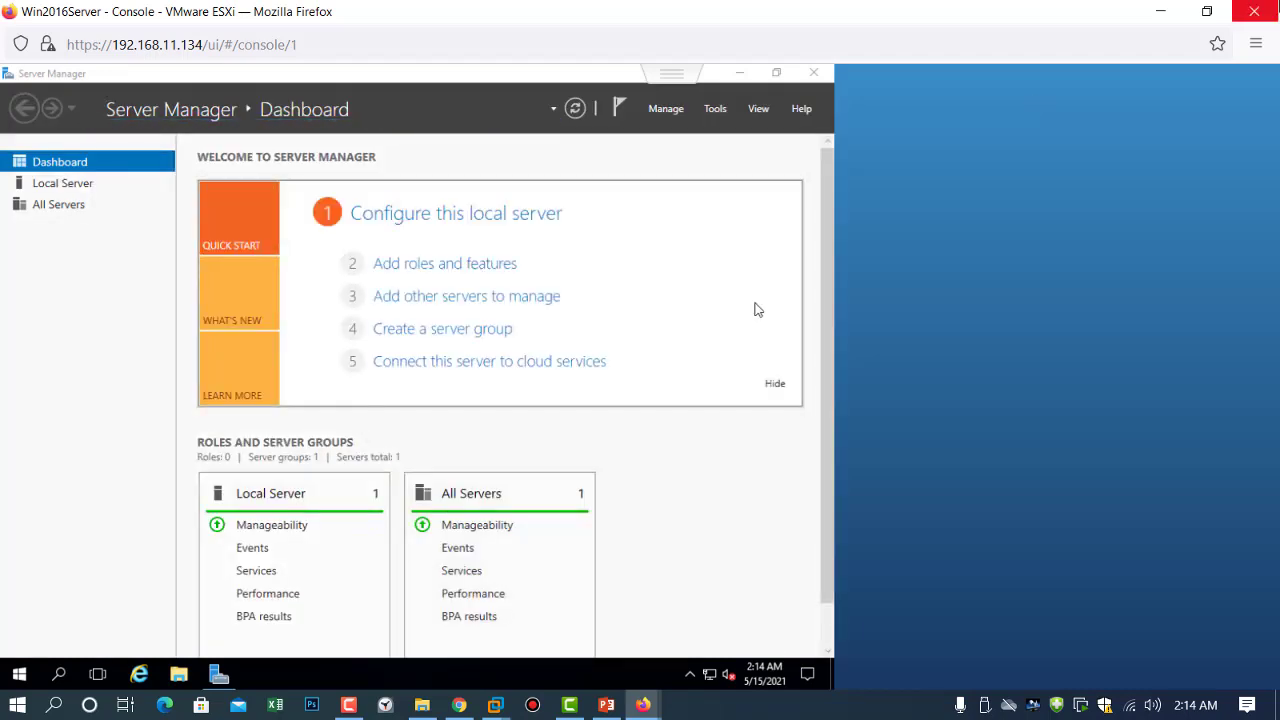
Choose Guest OS > Install VMware Tools for Win2016Server on the host page, then restore the console window.
left_click(1167, 11)
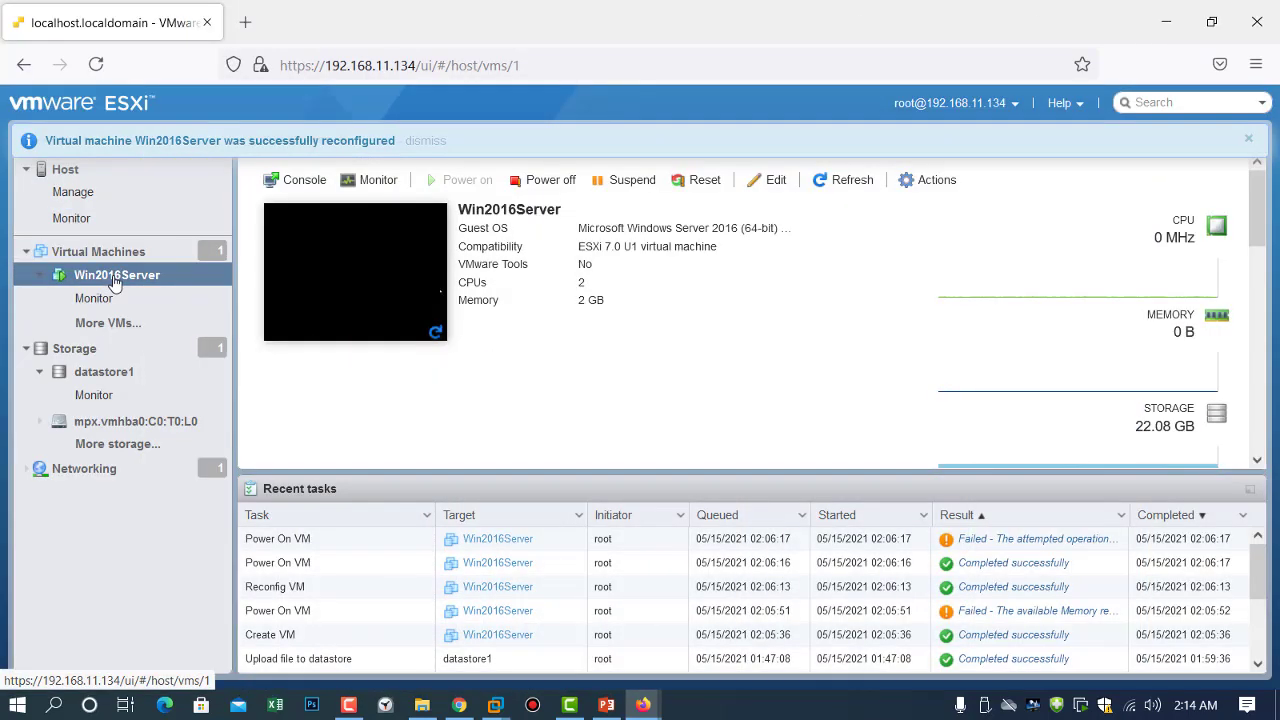
right_click(115, 283)
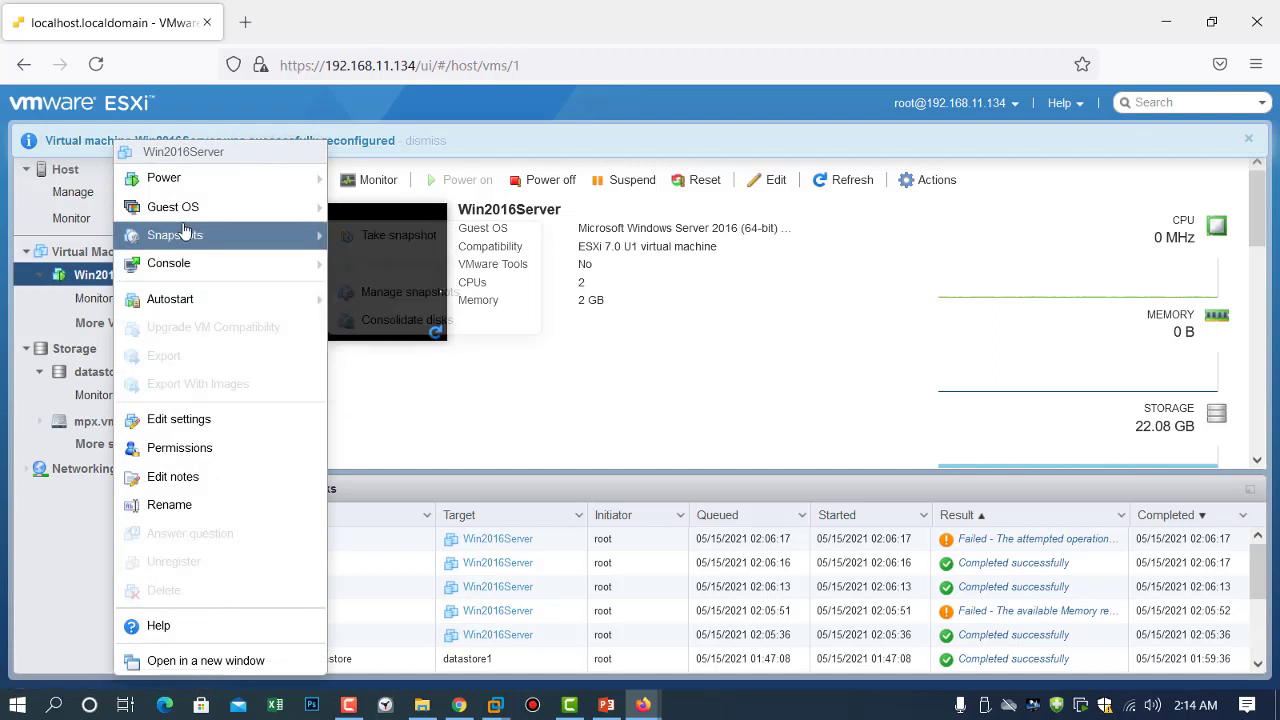
mouse_move(207, 207)
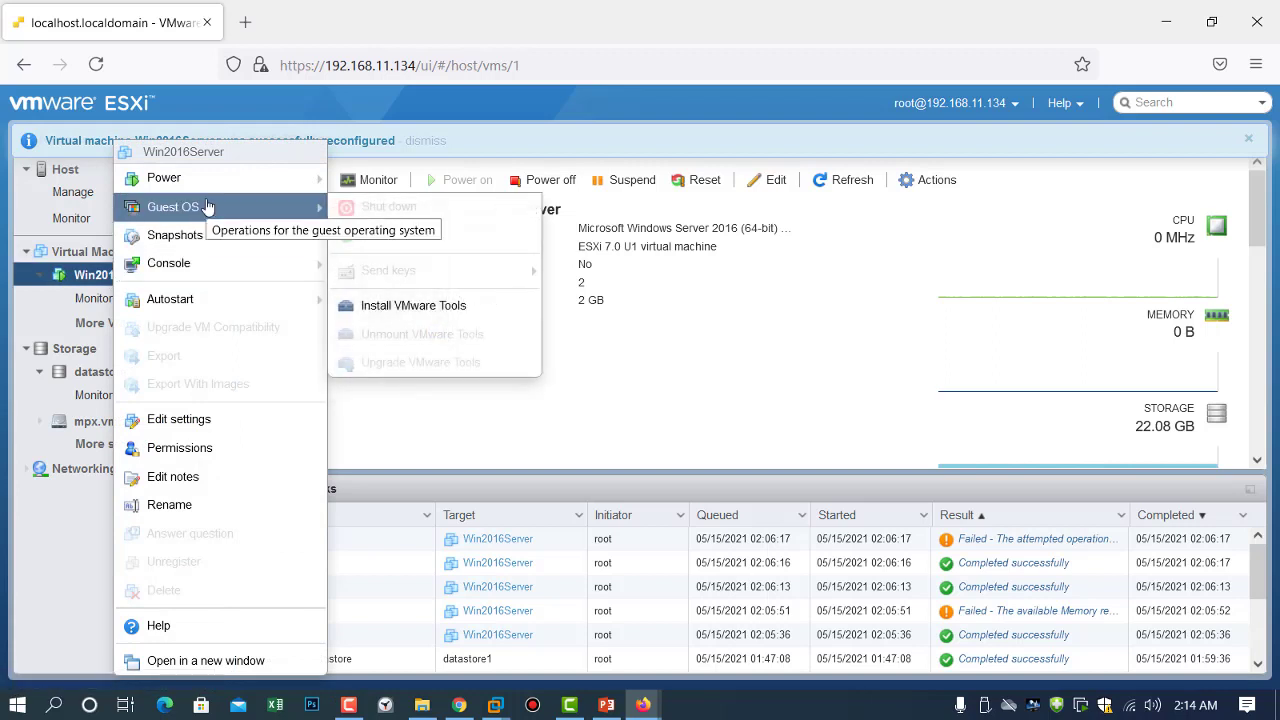
left_click(410, 310)
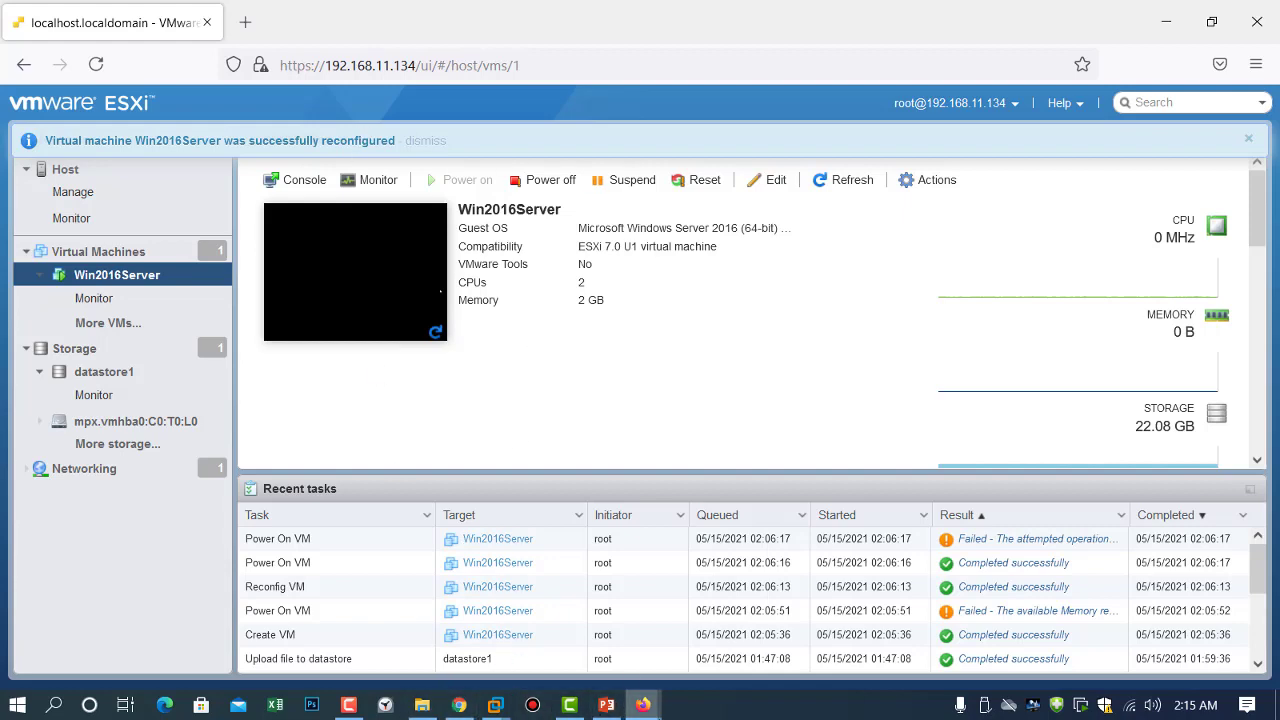
left_click(752, 640)
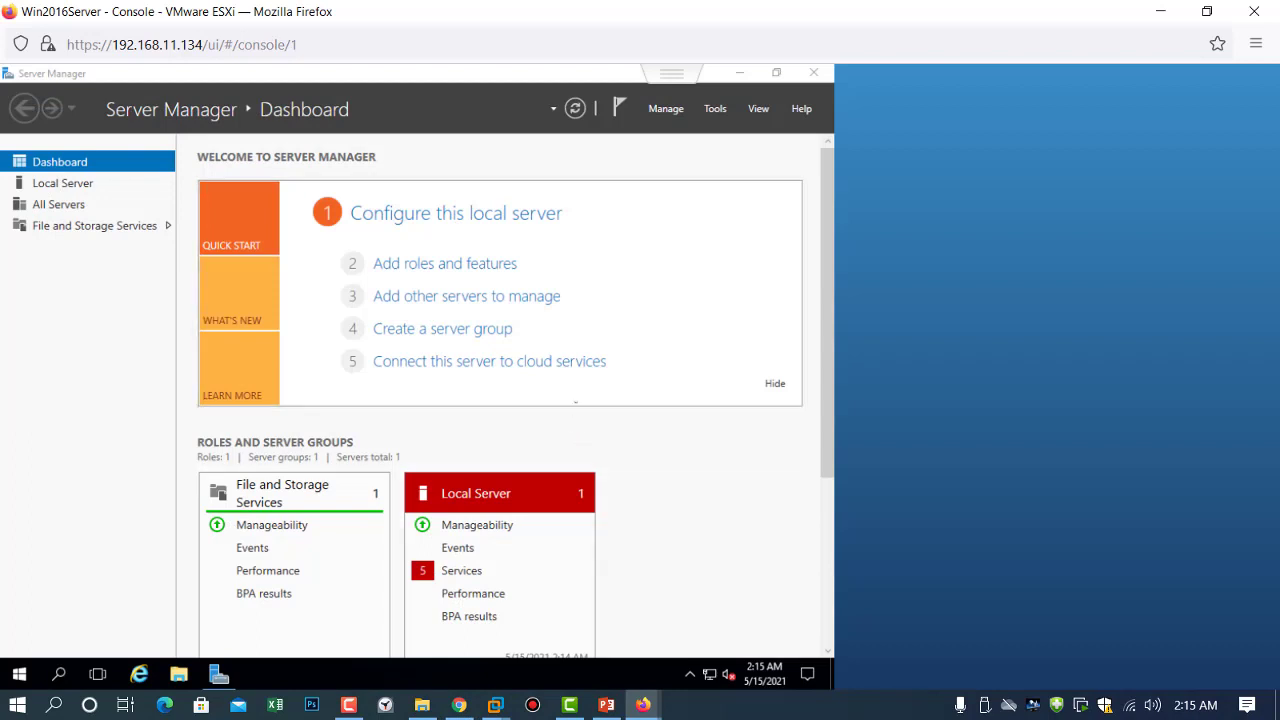
Close Server Manager and run setup64.exe from the VMware Tools DVD Drive notification.
left_click(813, 73)
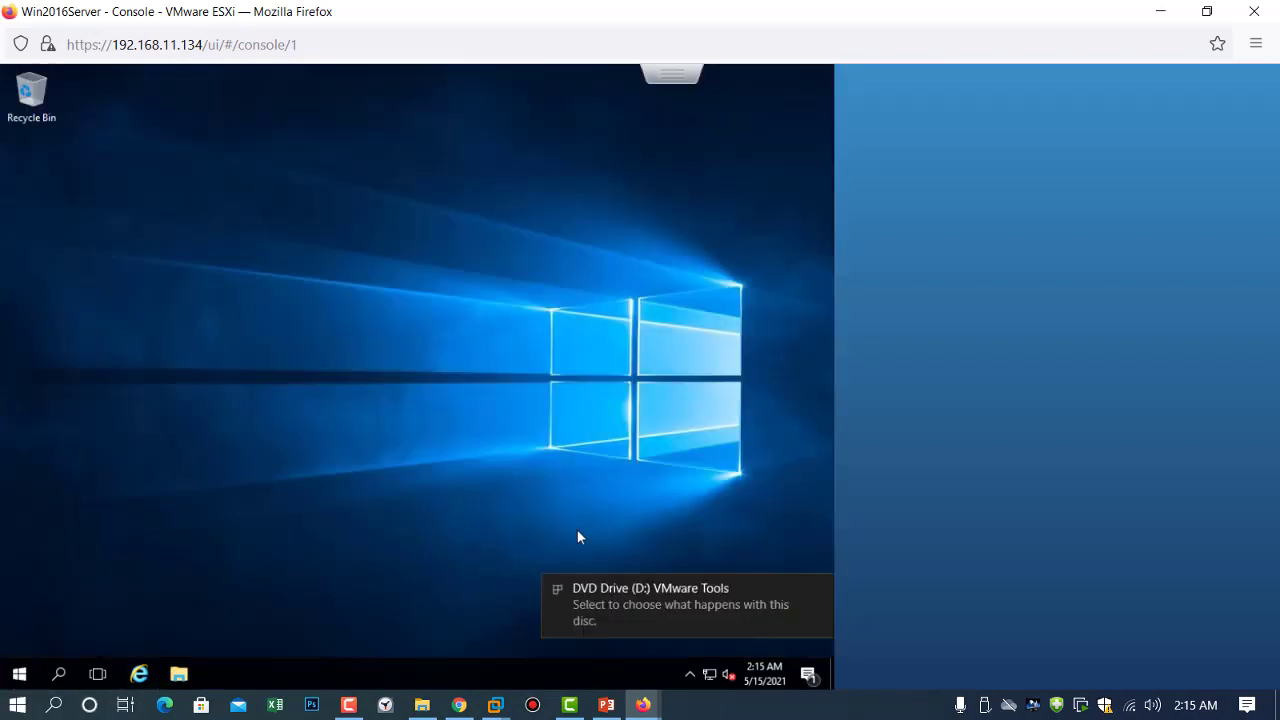
left_click(622, 606)
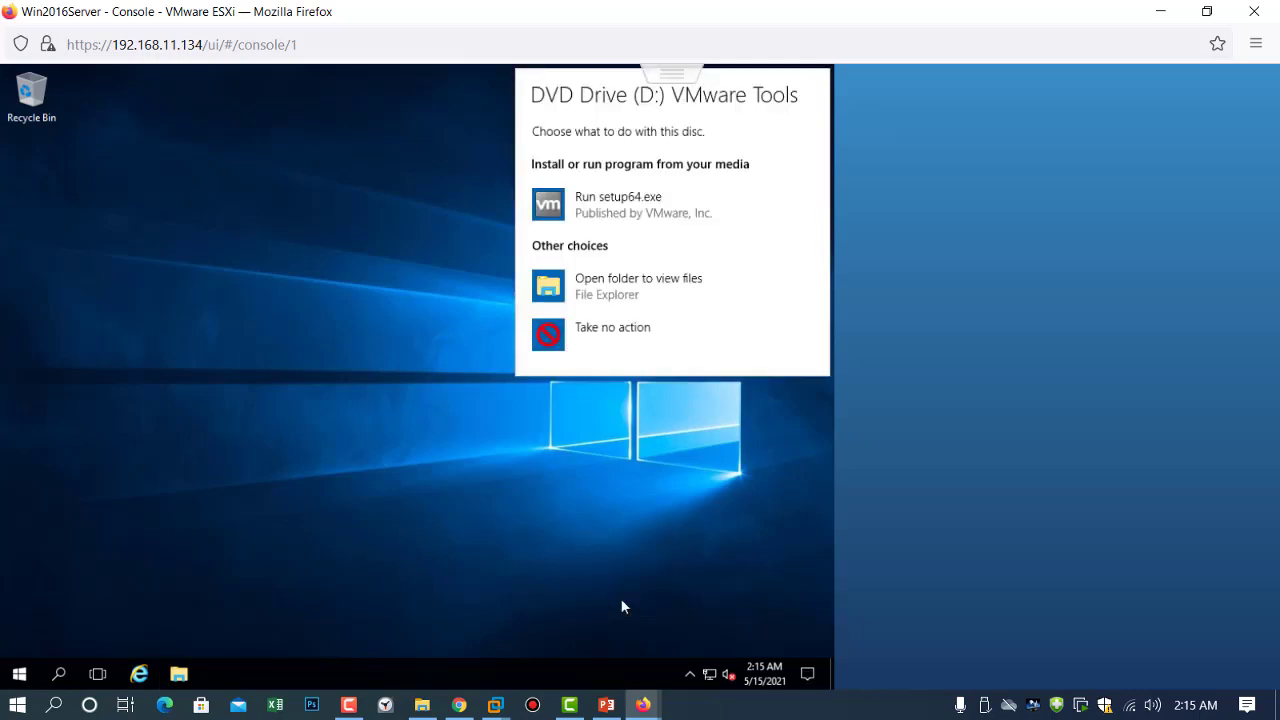
left_click(597, 221)
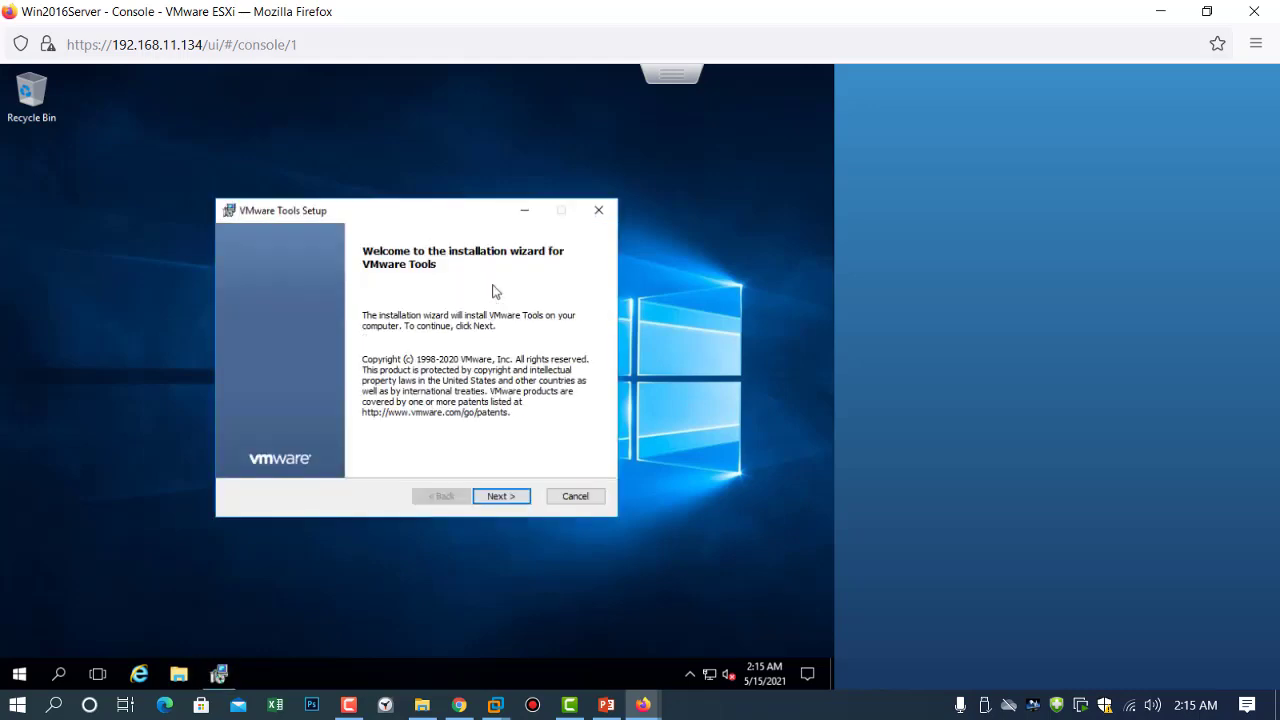
Run the VMware Tools installer with the Typical setup type through to Install.
left_click(505, 500)
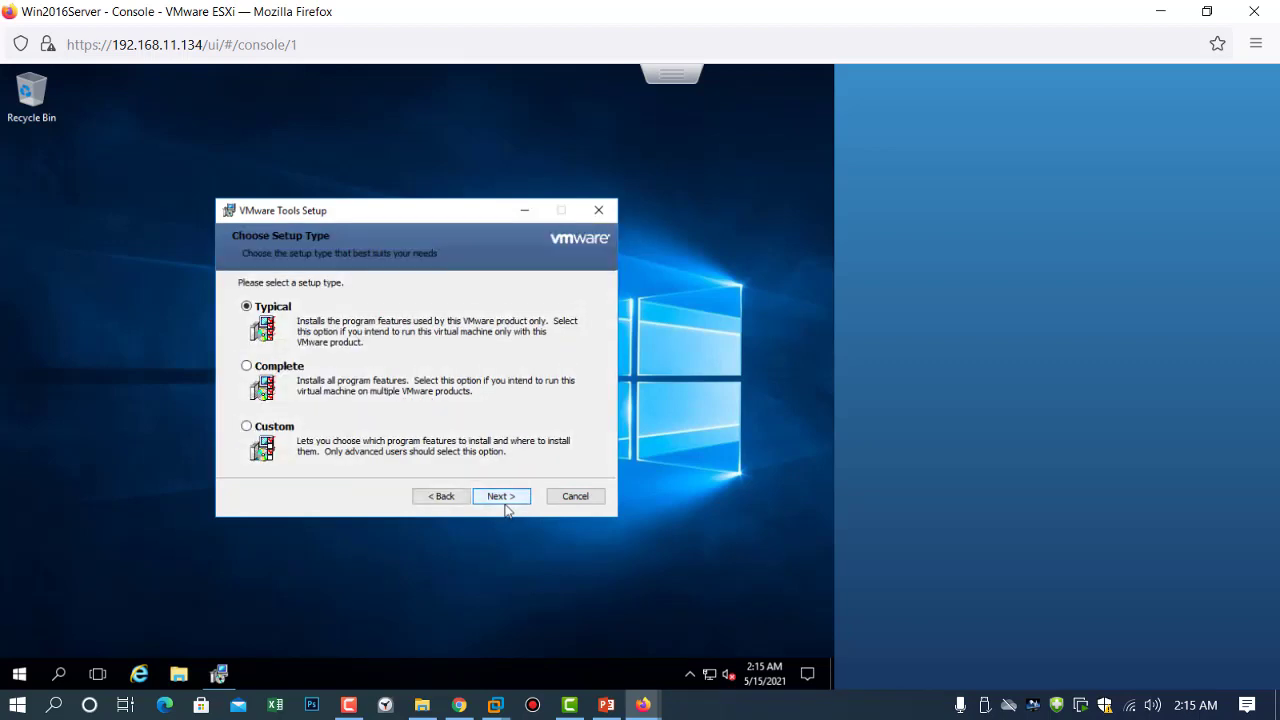
left_click(505, 506)
left_click(505, 506)
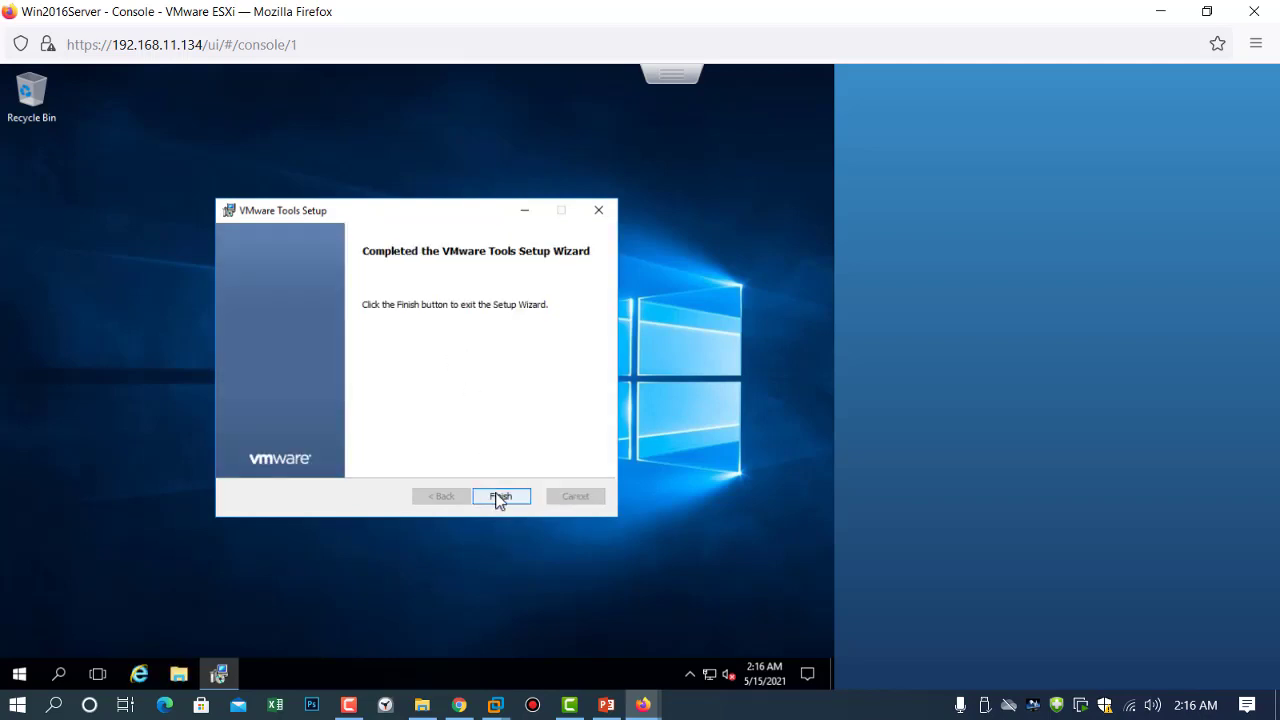
Finish the VMware Tools wizard, restart the guest, and close the console's Firefox window.
left_click(501, 495)
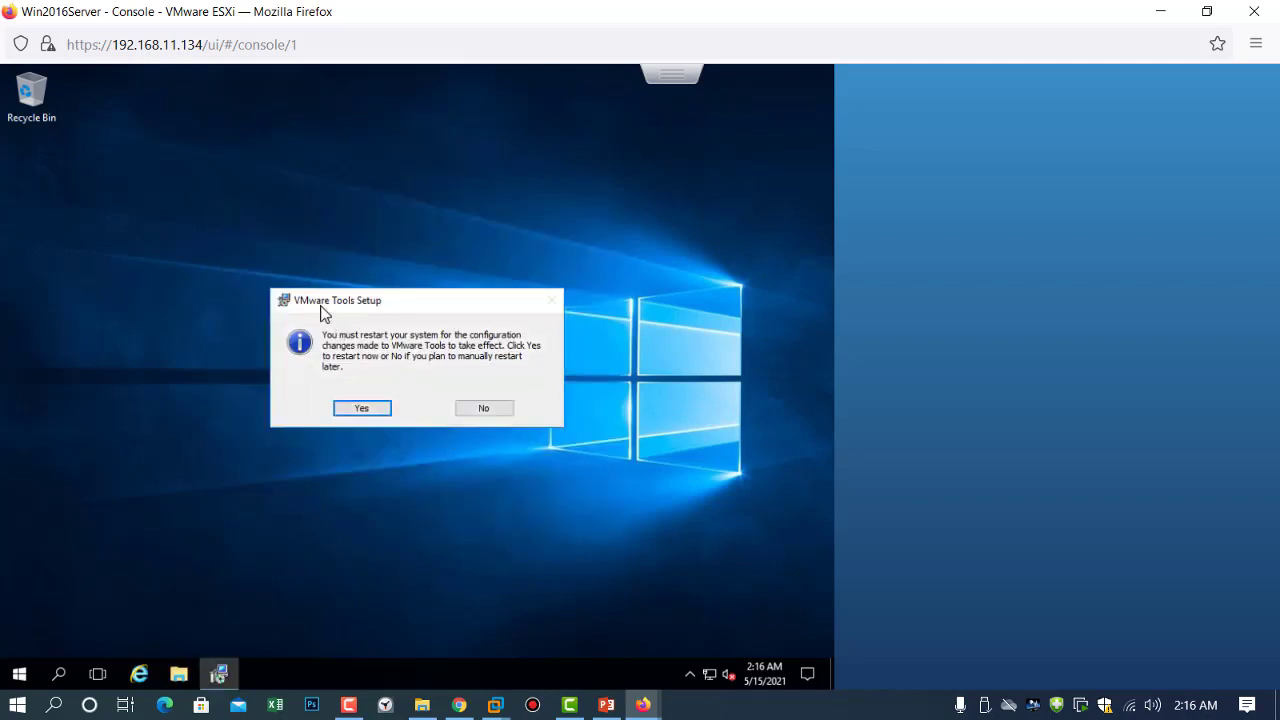
left_click(356, 409)
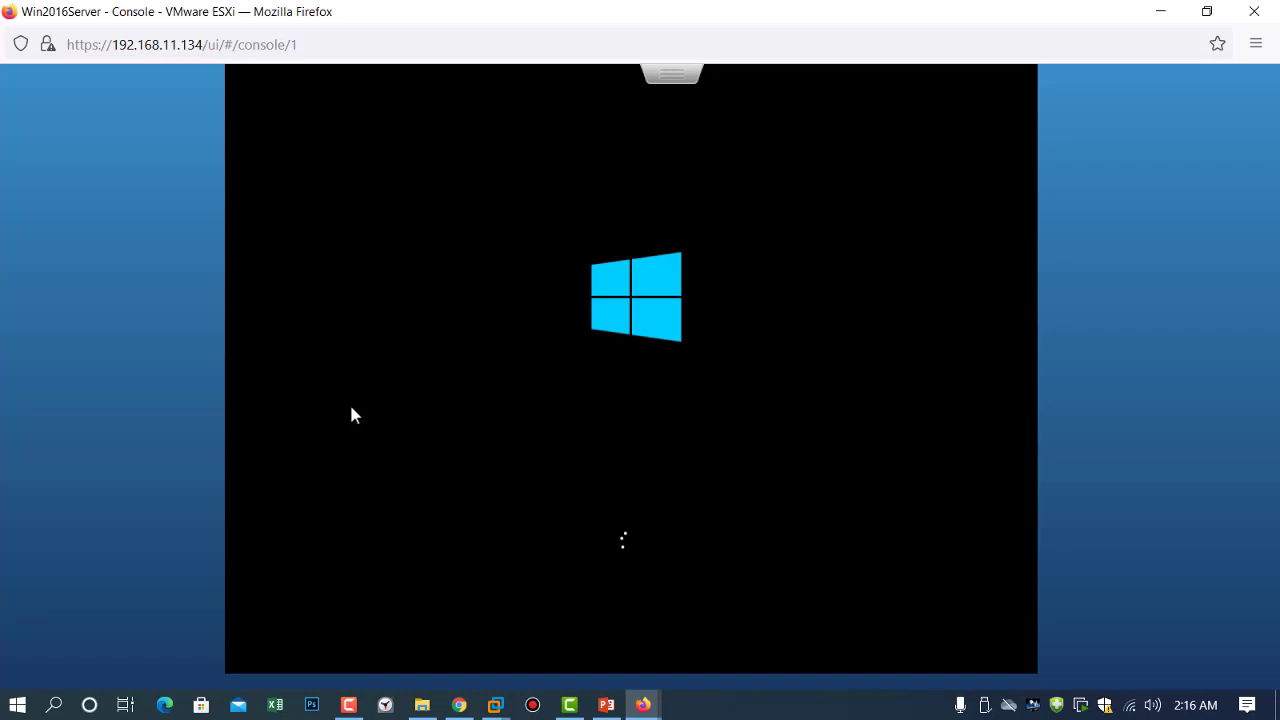
left_click(1163, 14)
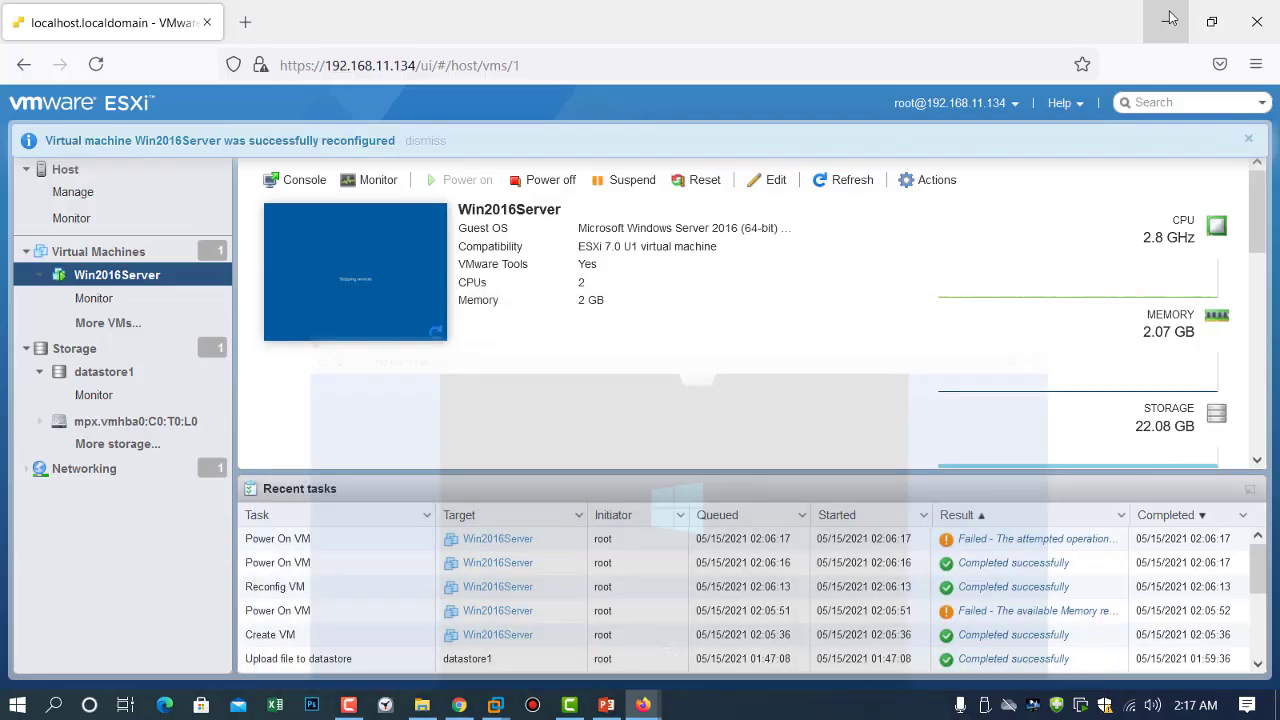
mouse_move(643, 705)
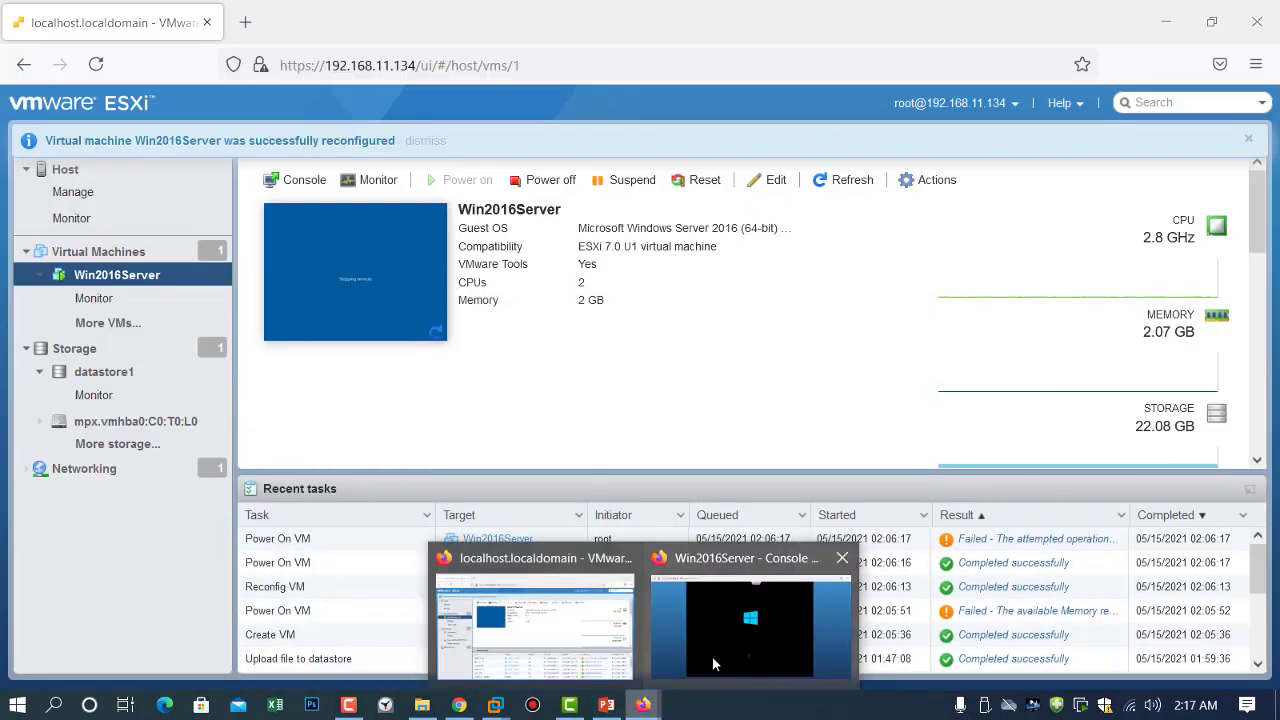
left_click(712, 656)
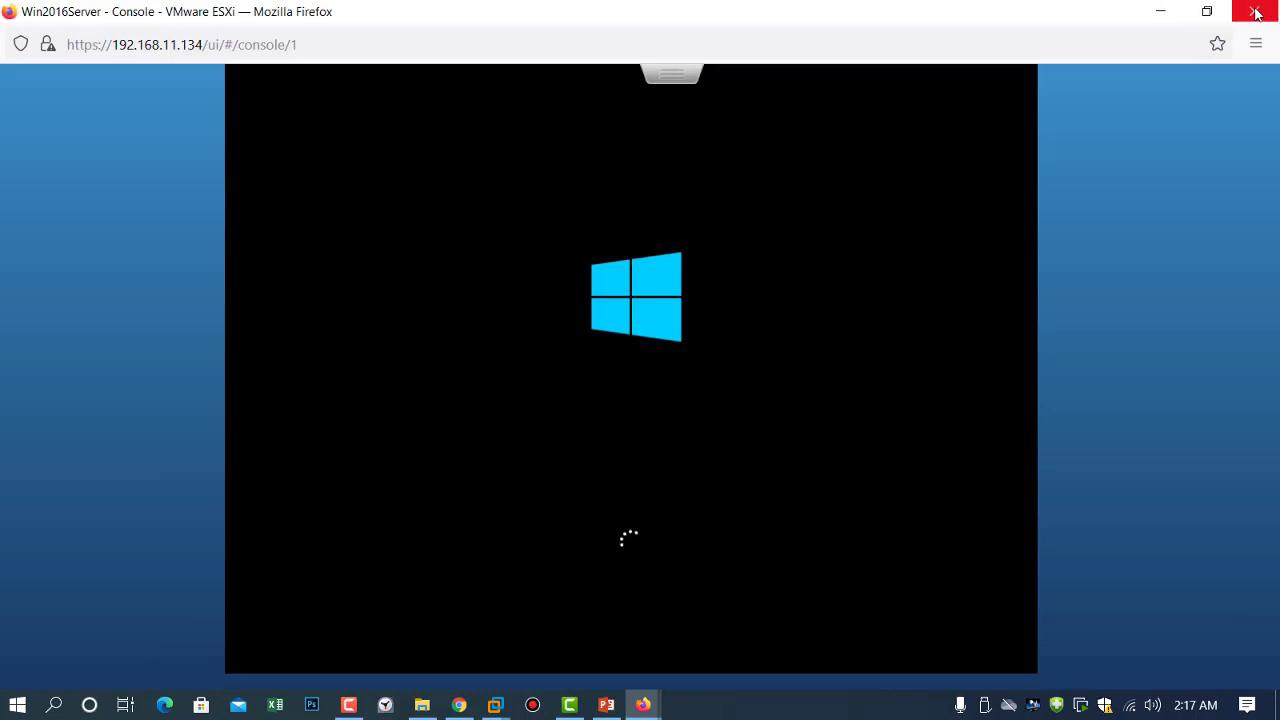
left_click(1257, 12)
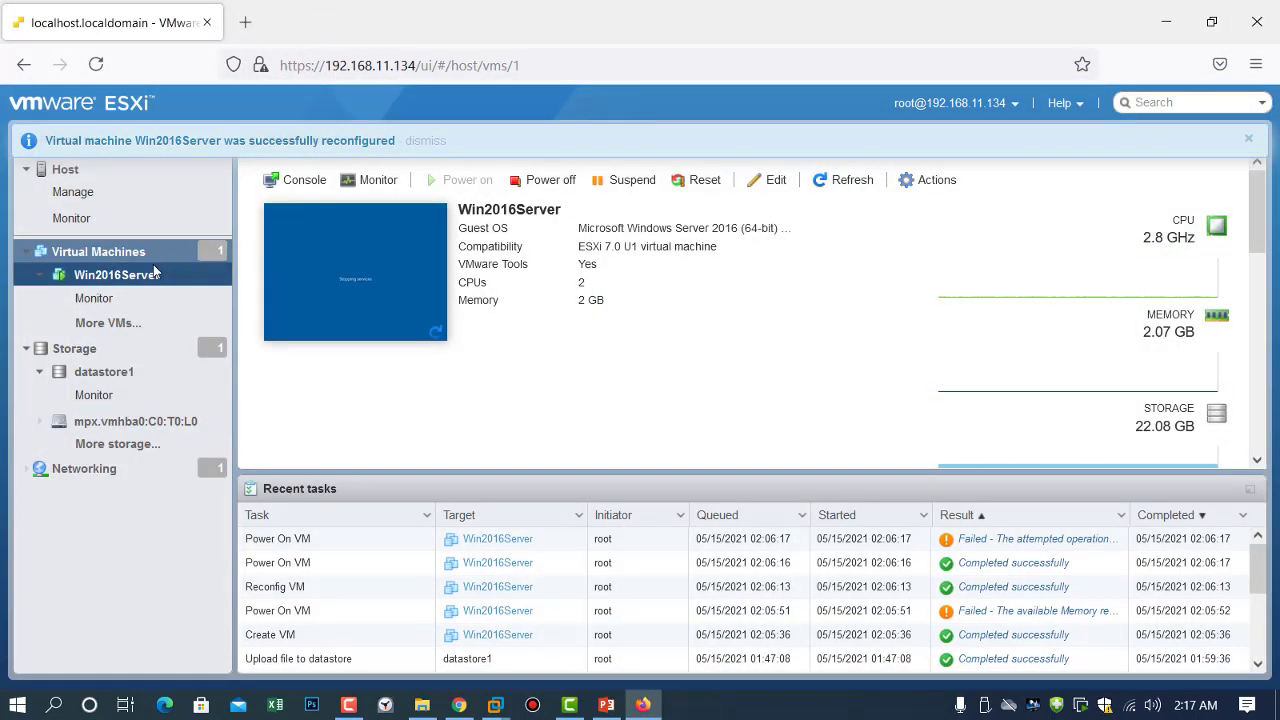
Open the Win2016Server console in a new window and send Ctrl-Alt-Delete to the guest.
left_click(287, 184)
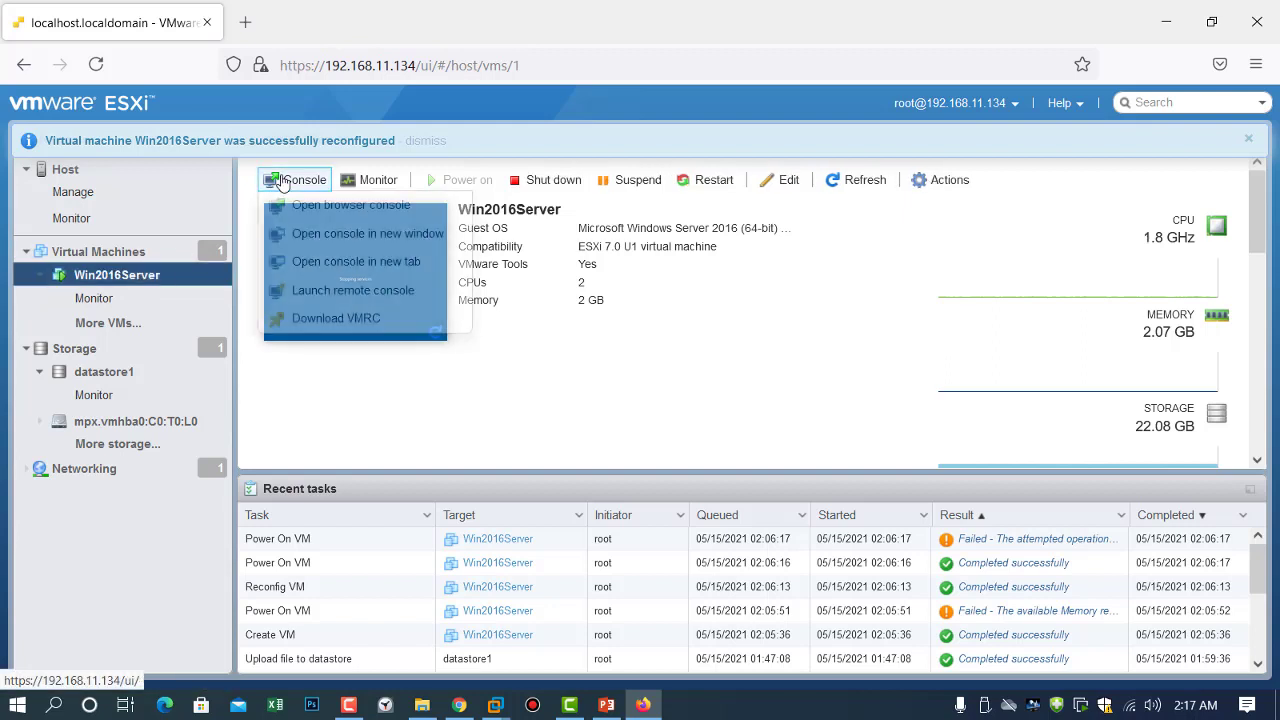
left_click(306, 236)
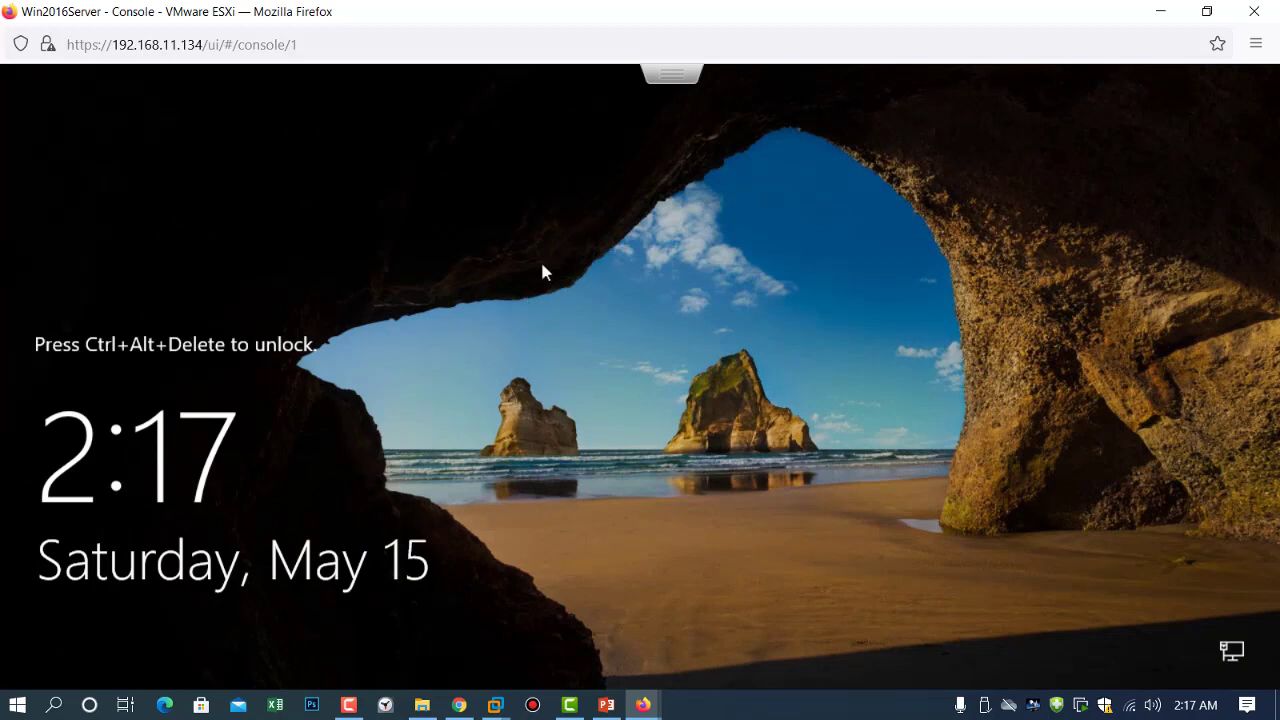
left_click(671, 80)
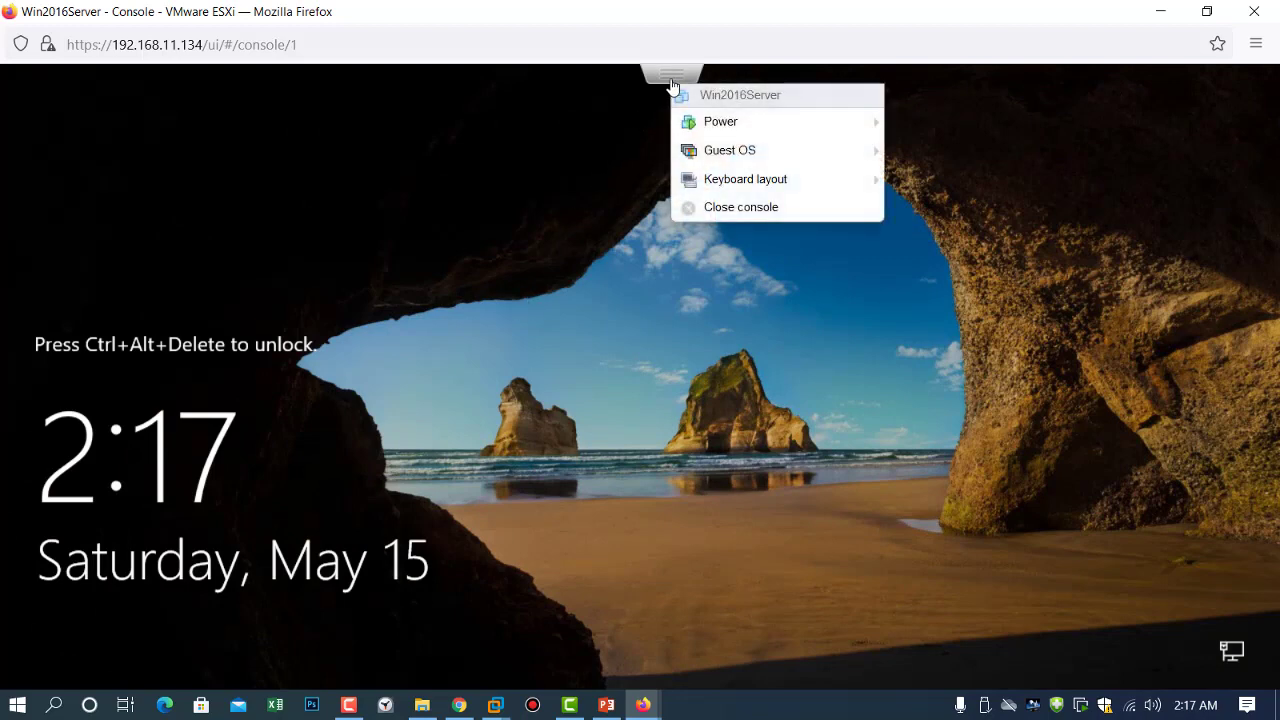
mouse_move(707, 155)
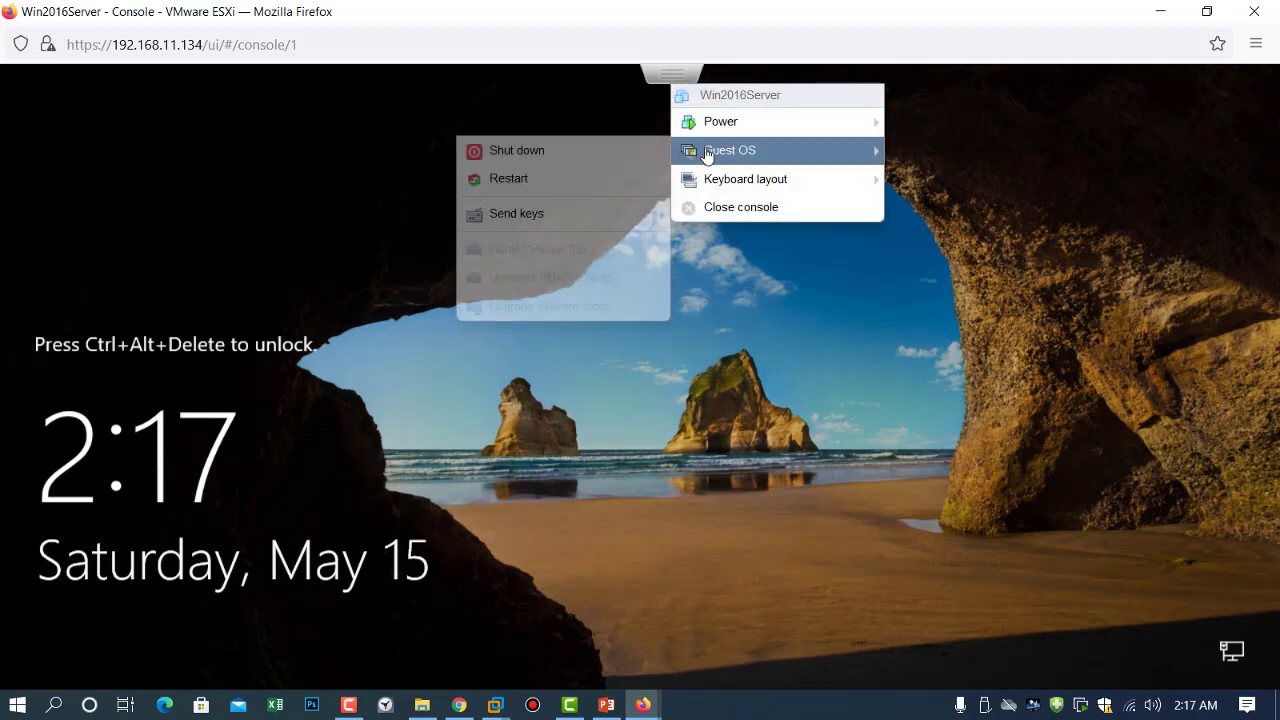
mouse_move(569, 216)
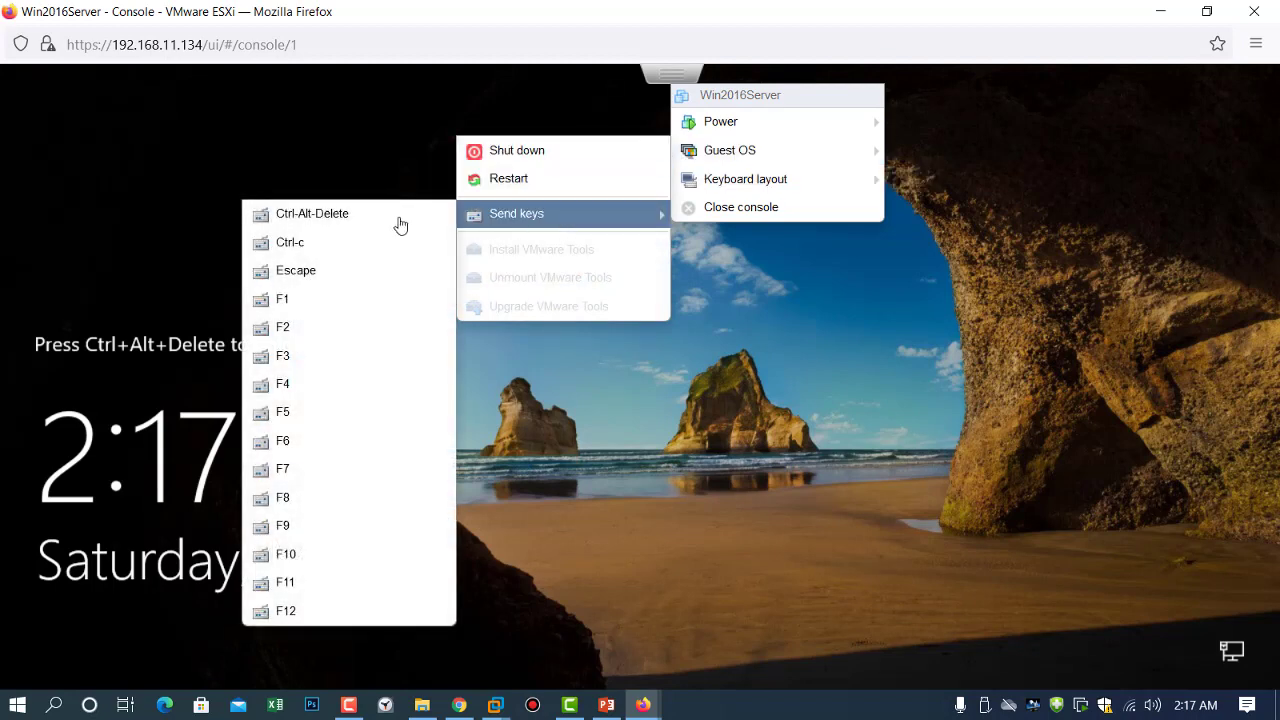
left_click(351, 223)
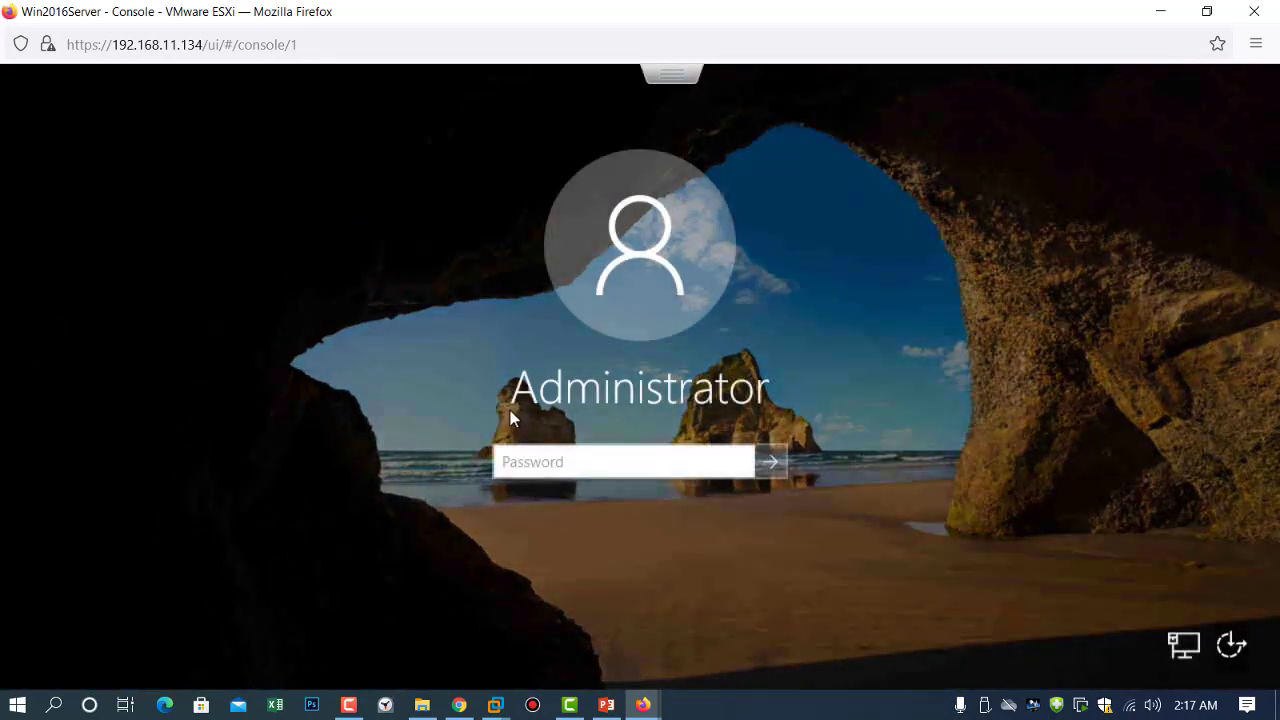
Sign in as Administrator with the password, then minimize the console to show the host page.
left_click(557, 451)
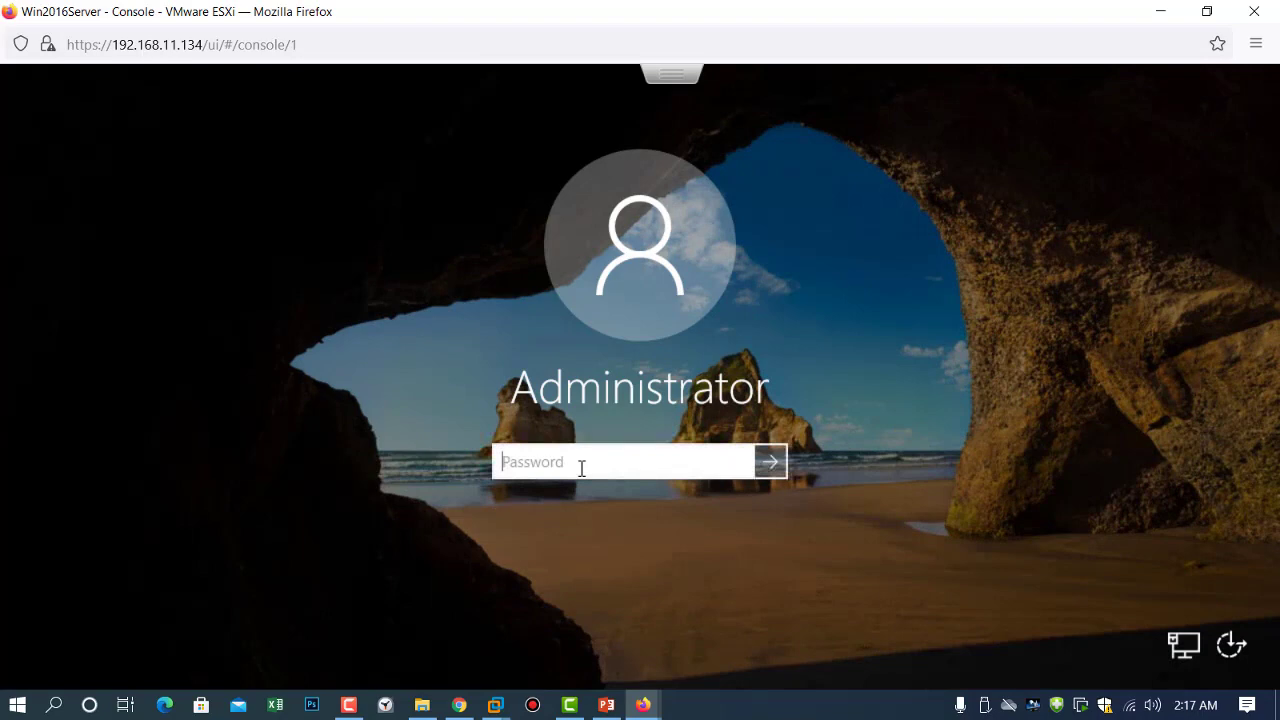
type("••••••••••")
key("Return")
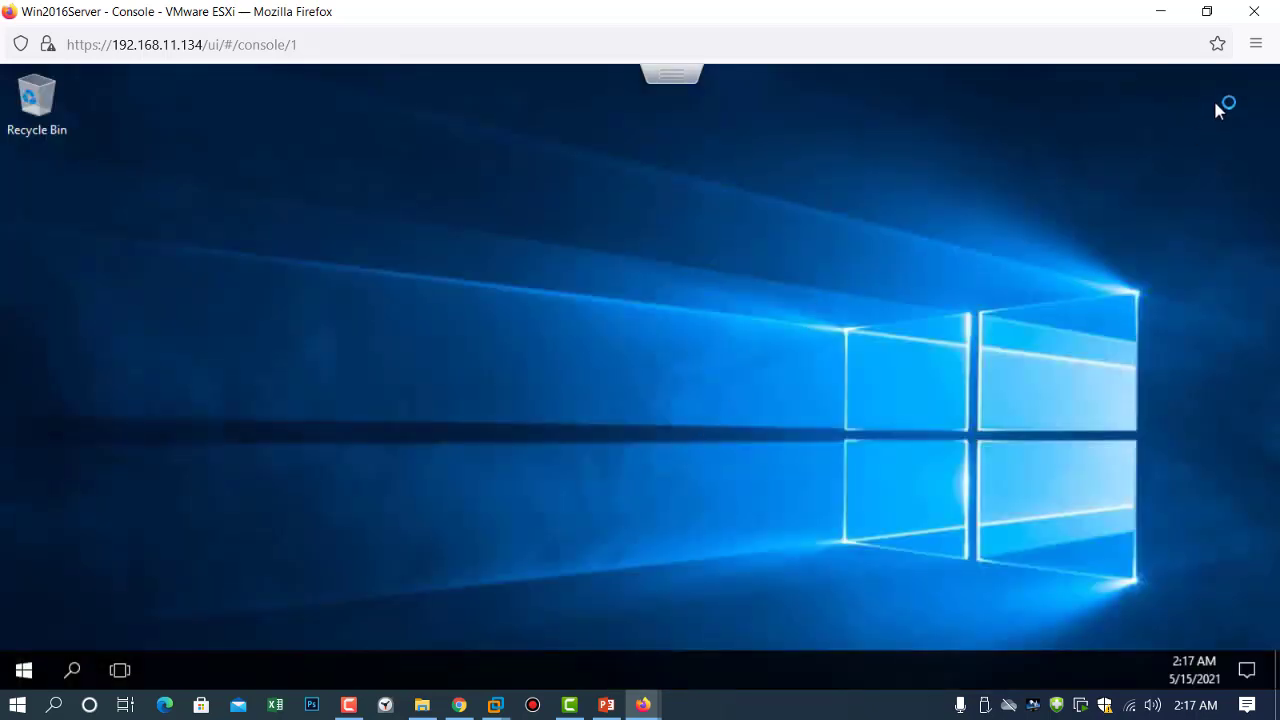
left_click(1164, 12)
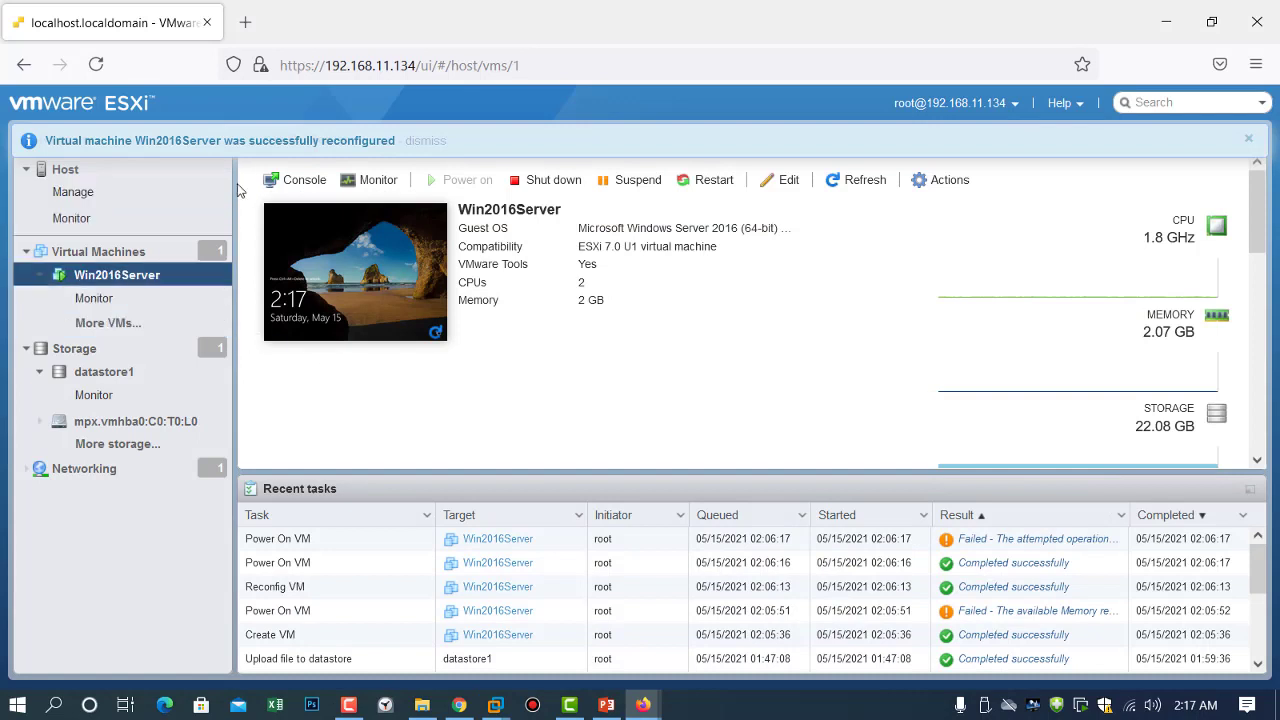
Collapse the Virtual Machines, Storage and Host nodes, reopen Virtual Machines, and open Win2016Server's page.
left_click(27, 252)
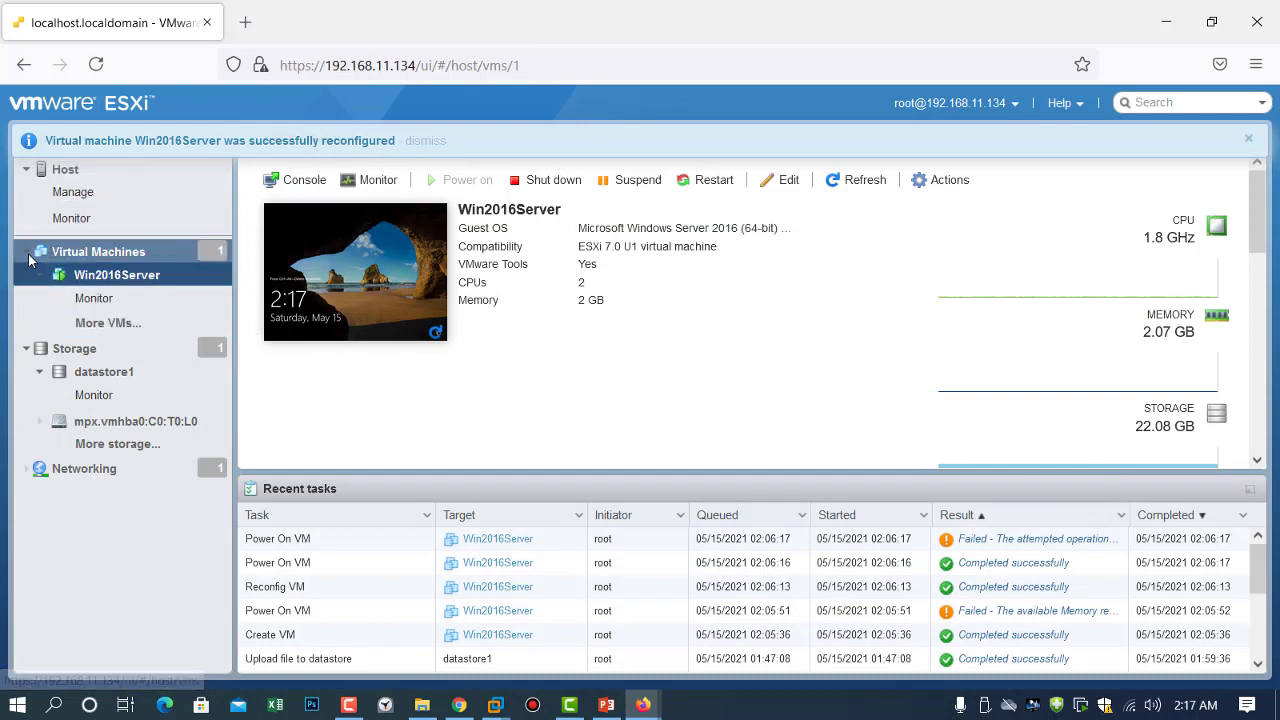
left_click(26, 275)
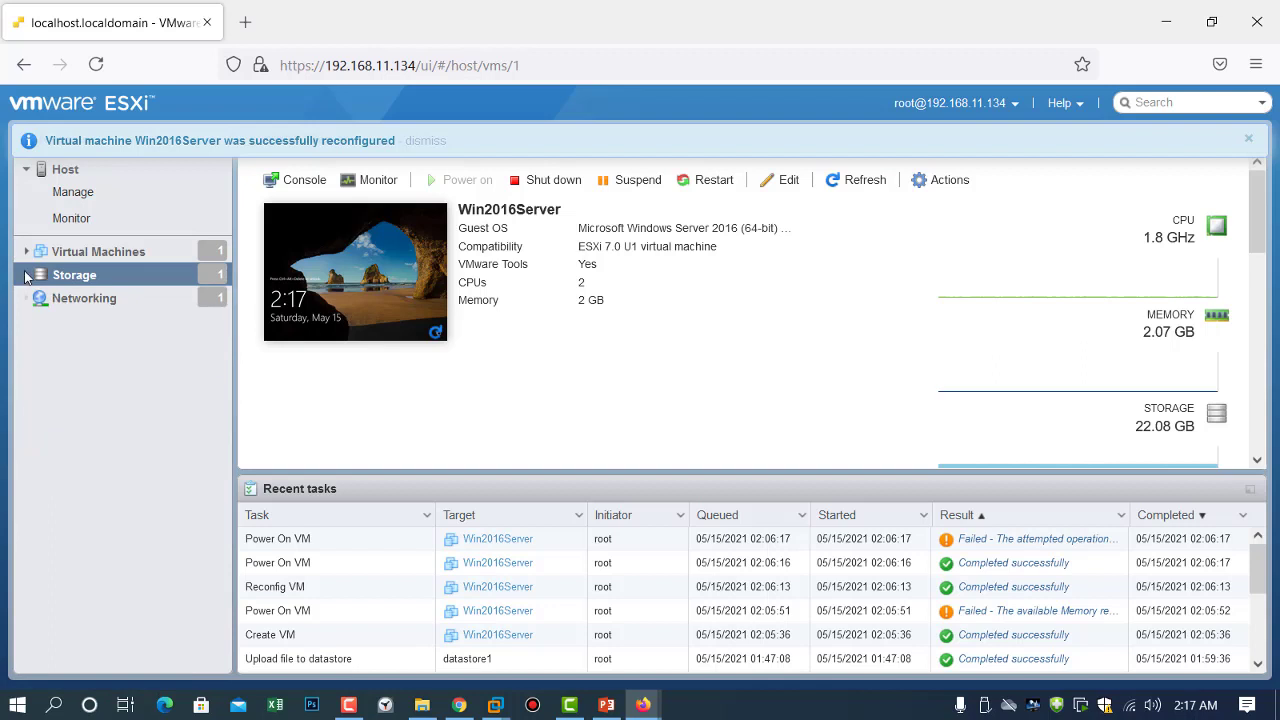
left_click(28, 171)
left_click(28, 201)
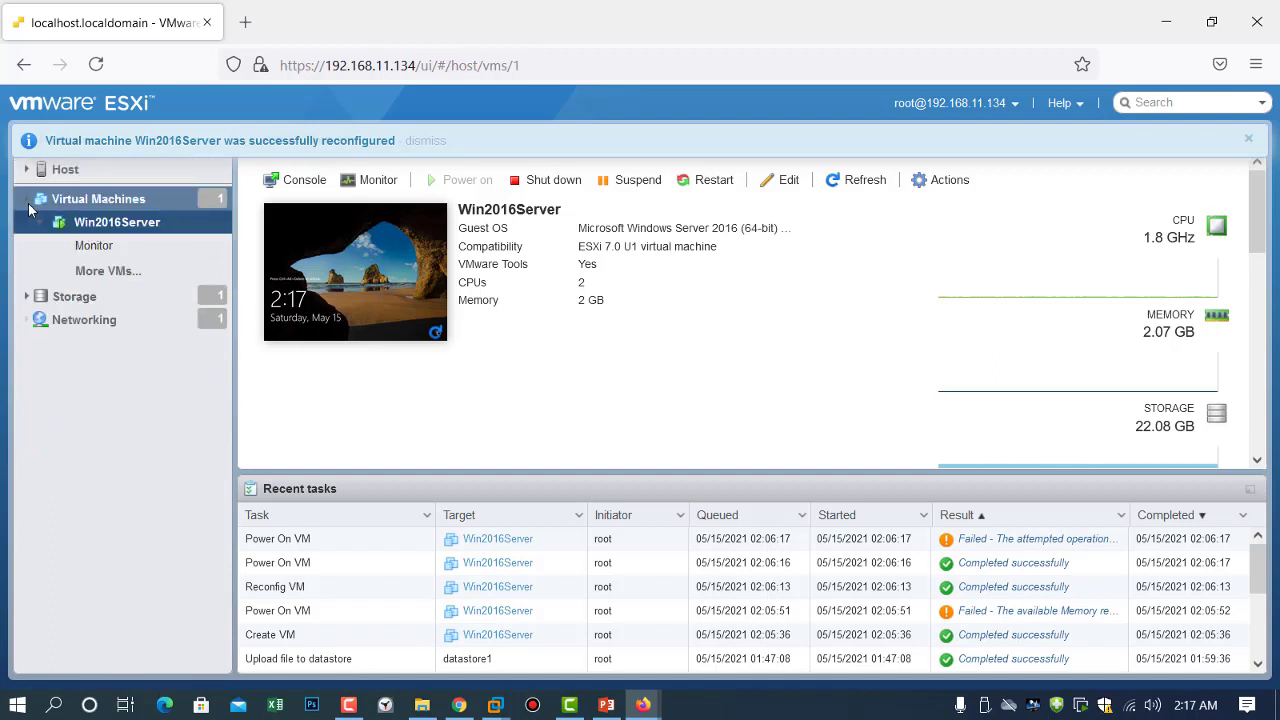
left_click(112, 201)
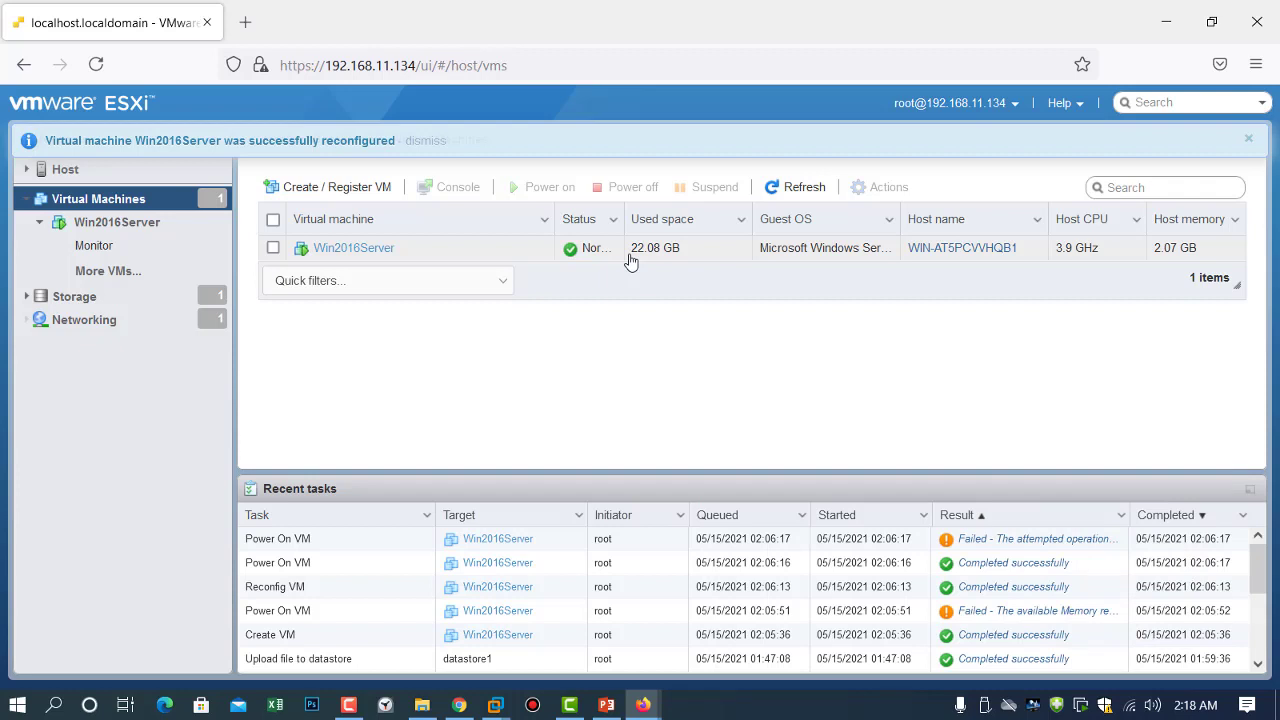
left_click(366, 249)
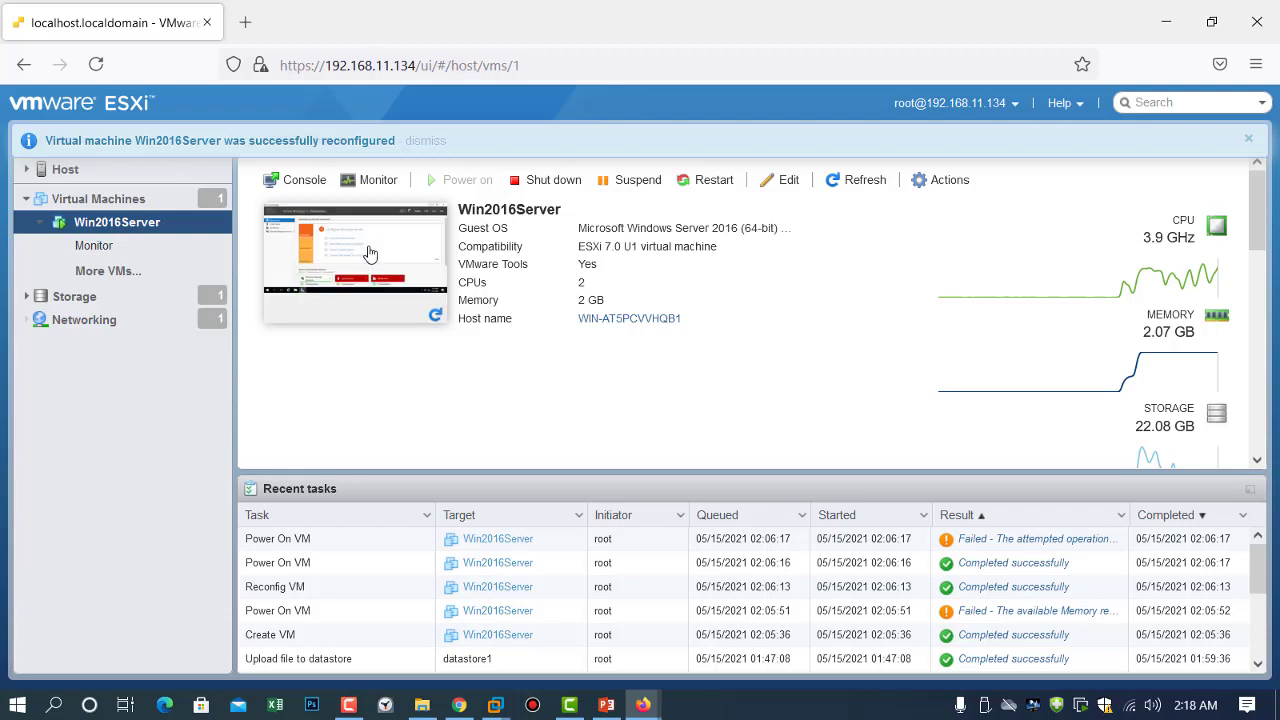
In Win2016Server's Edit settings, uncheck Connect on CD/DVD Drive 1 and save.
left_click(789, 180)
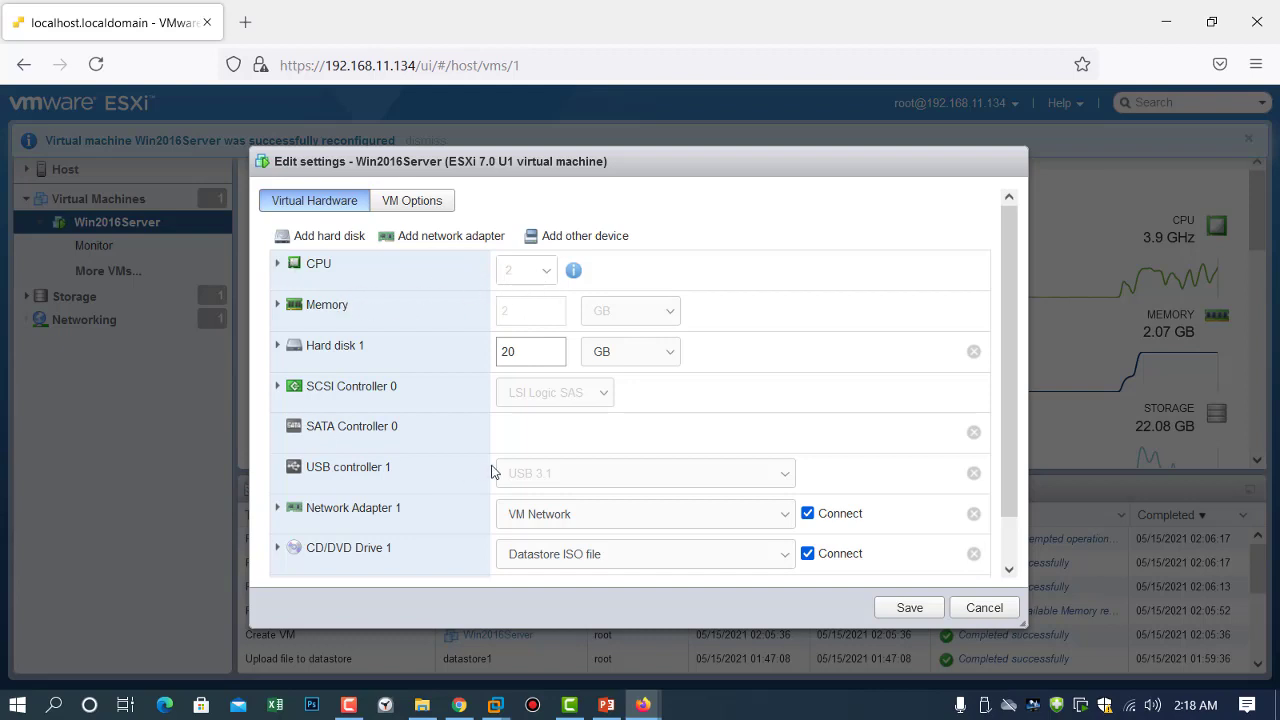
scroll(495, 468, "down", 1)
scroll(495, 468, "up", 1)
scroll(495, 468, "down", 1)
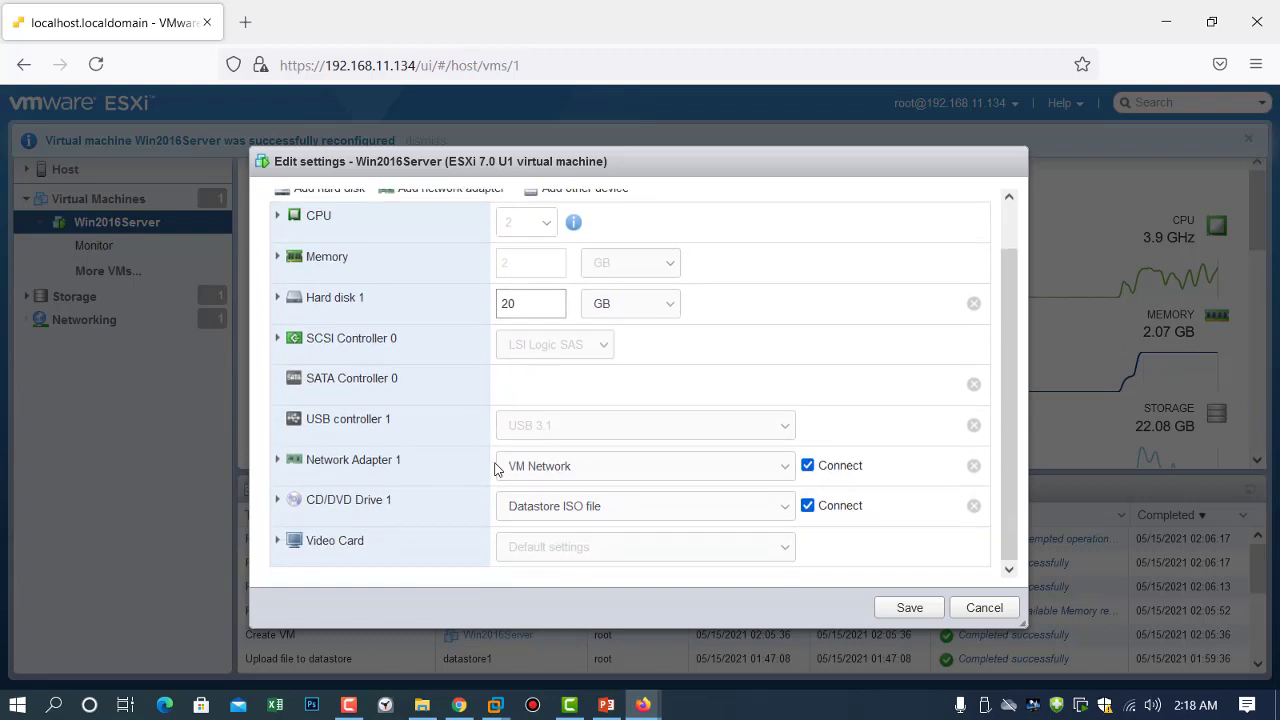
scroll(497, 466, "up", 1)
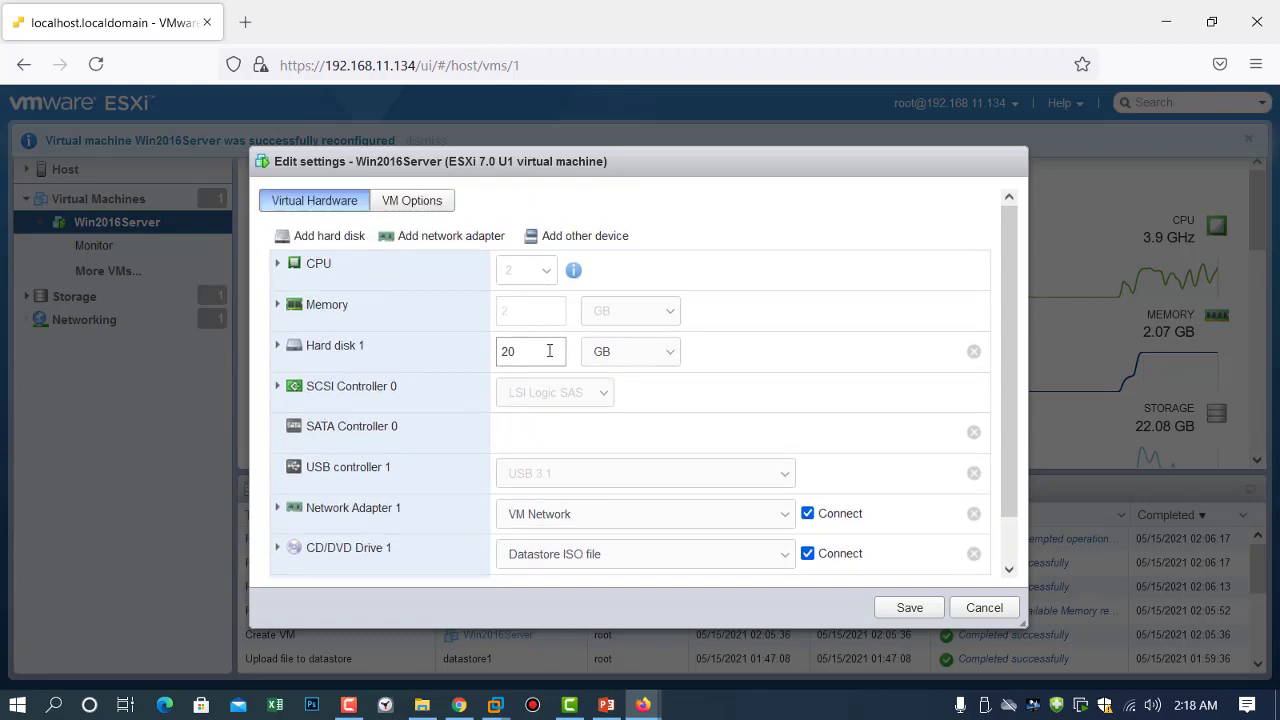
scroll(549, 350, "down", 1)
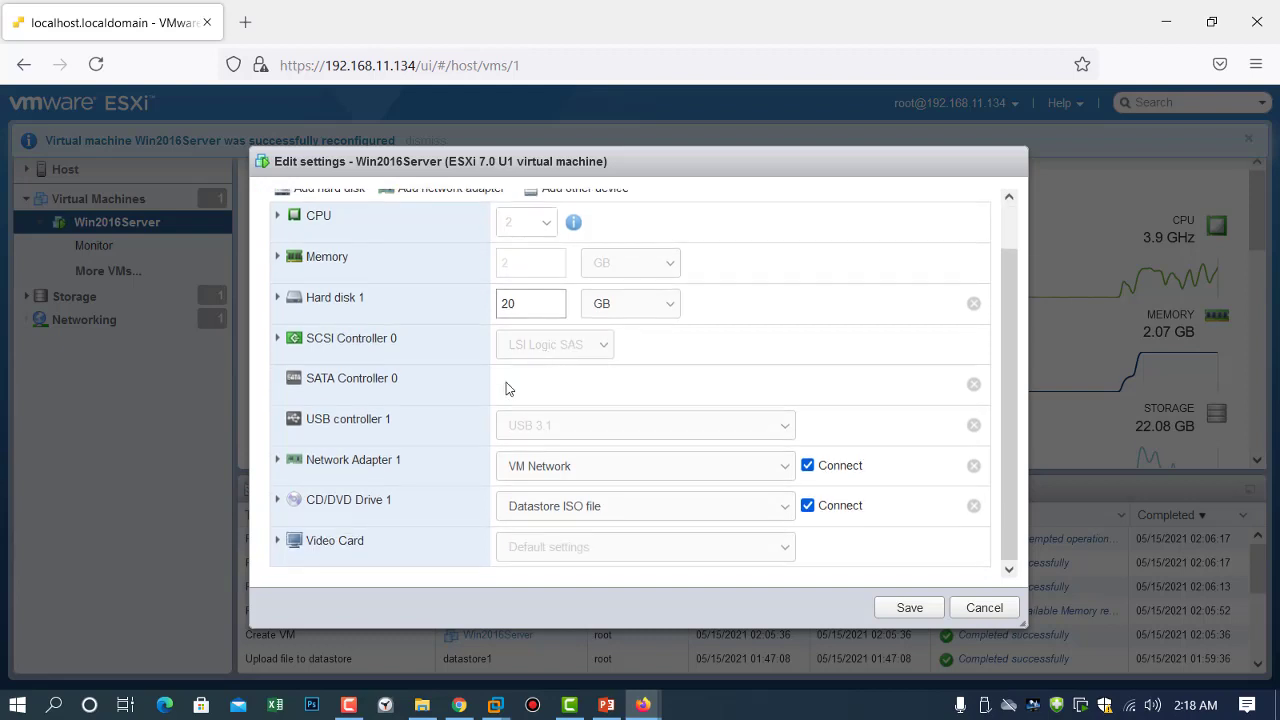
left_click(808, 506)
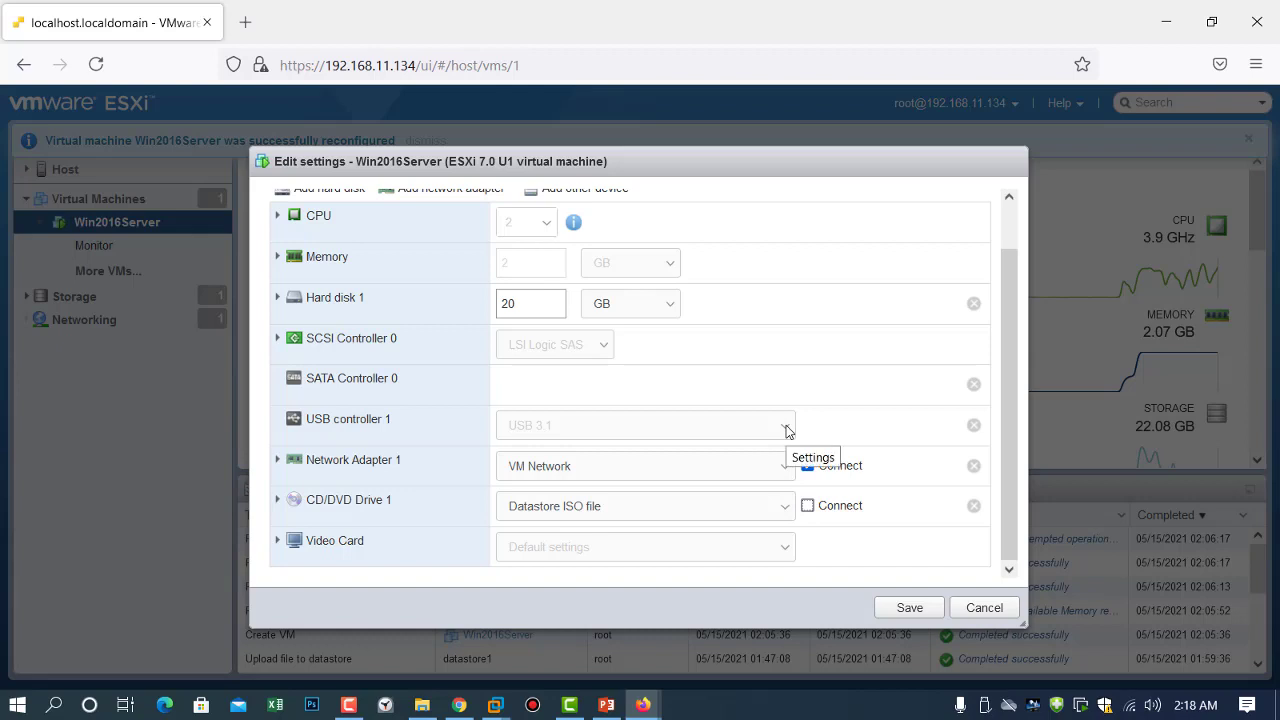
left_click(905, 607)
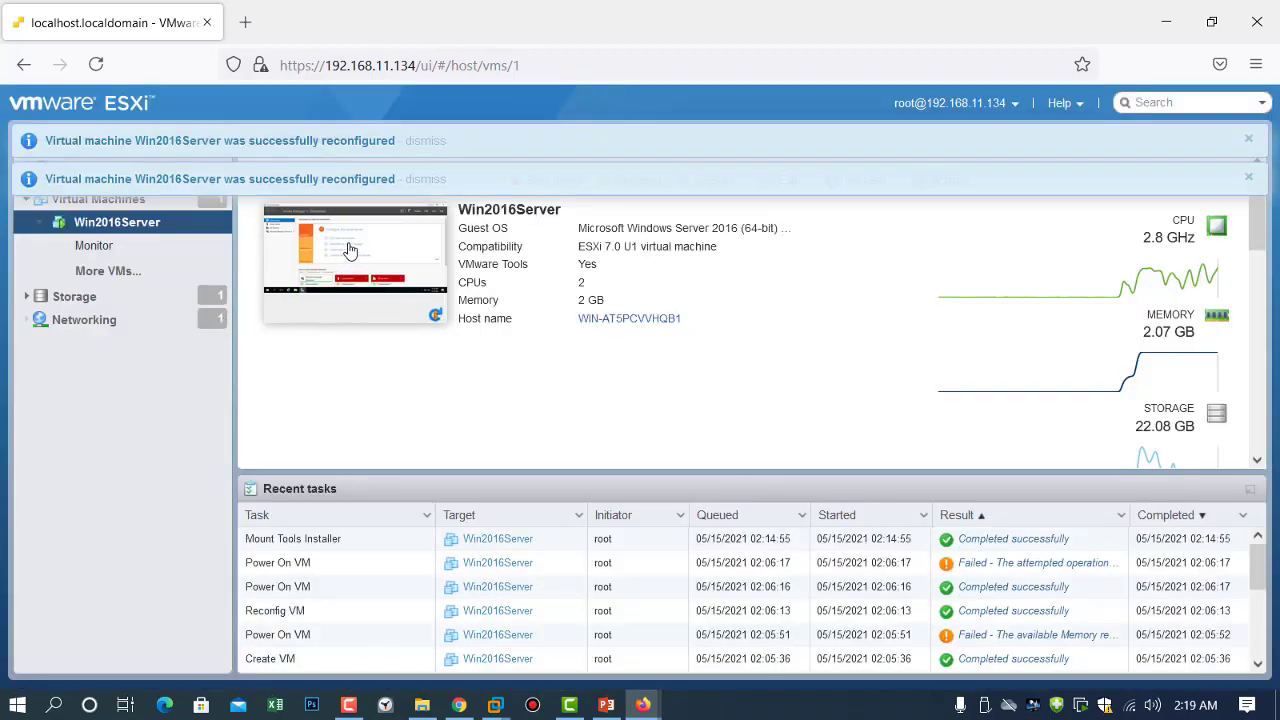
Dismiss both 'successfully reconfigured' notices and scroll the Recent tasks list.
left_click(1248, 180)
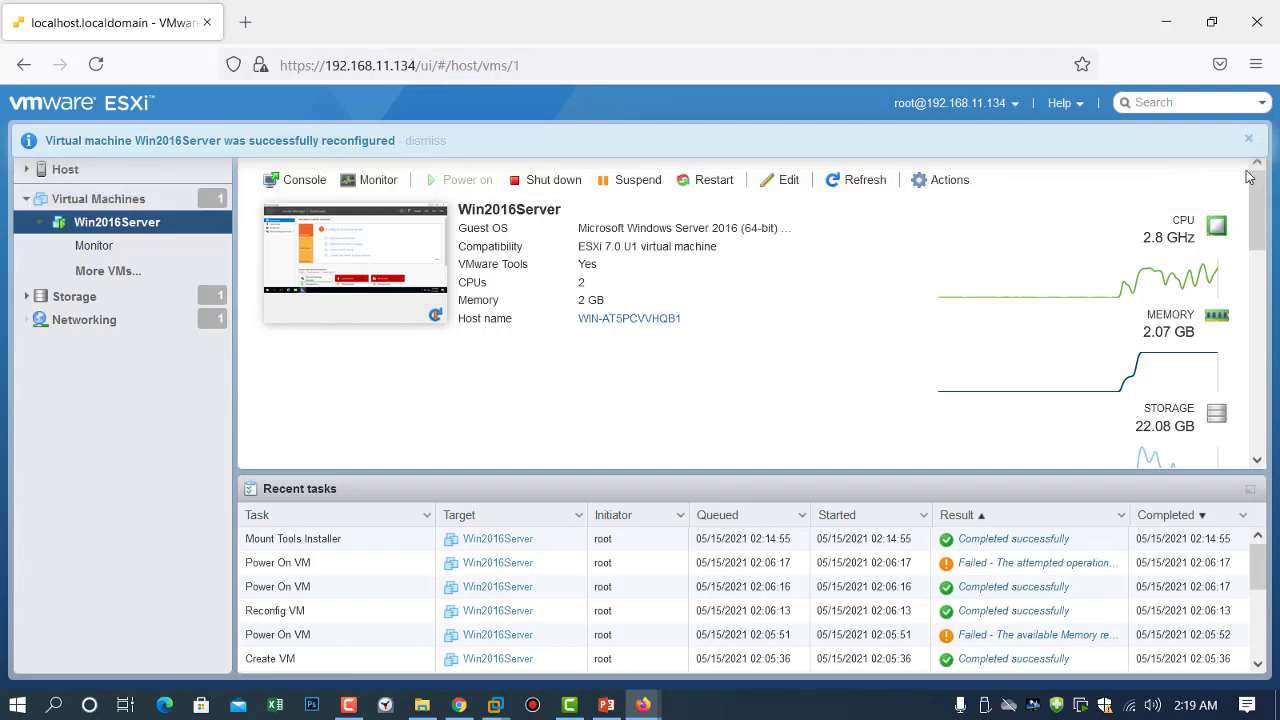
left_click(1251, 140)
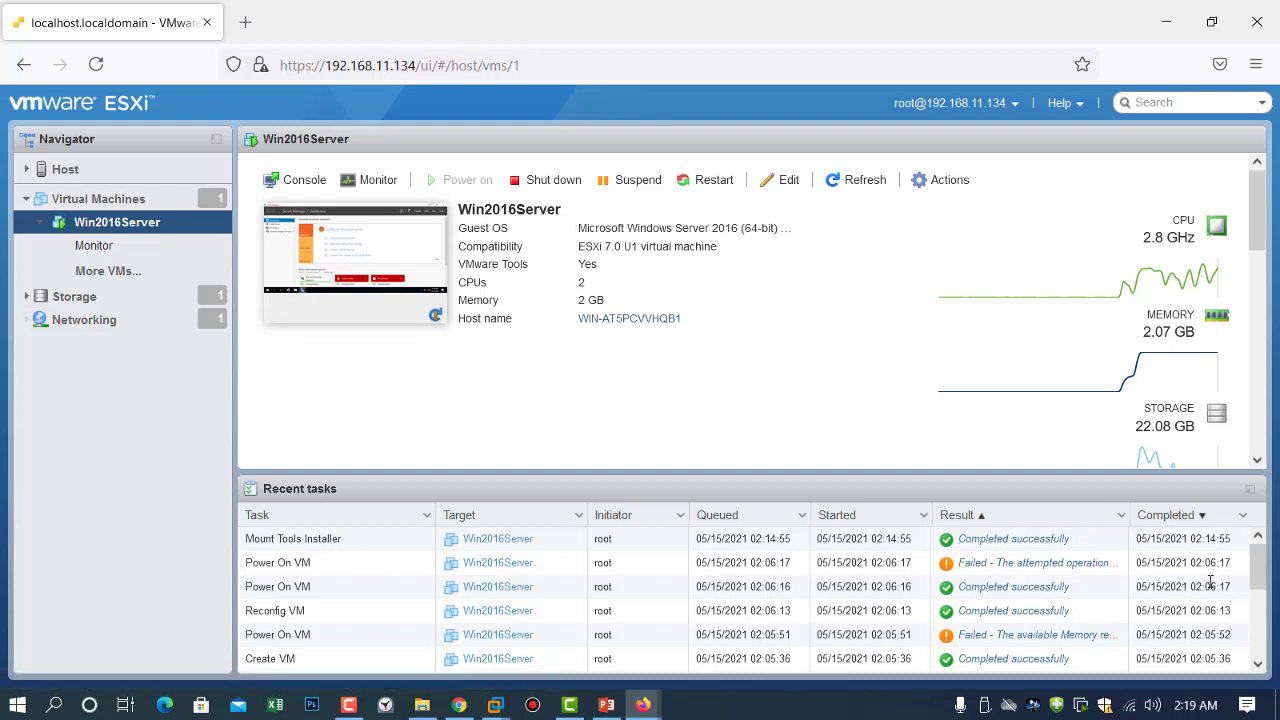
left_click_drag(1258, 568, 1268, 462)
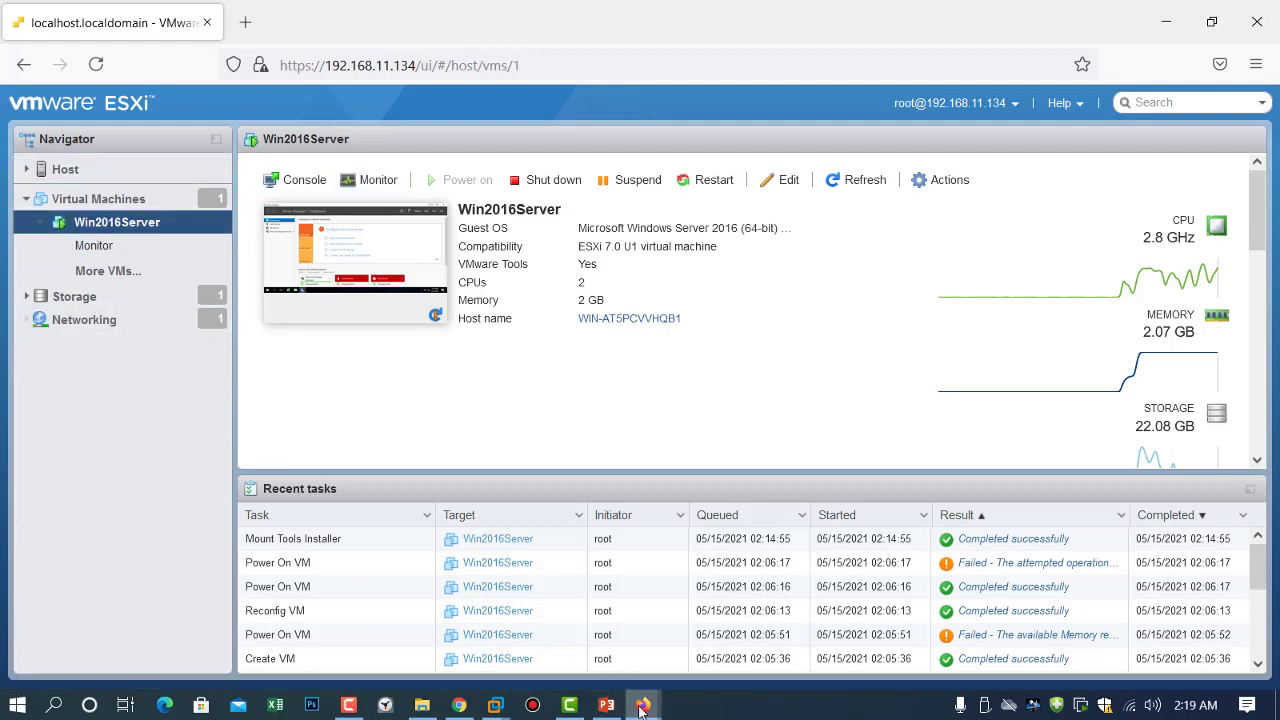
Bring the Win2016Server console forward and close Server Manager inside the VM.
mouse_move(642, 706)
left_click(800, 619)
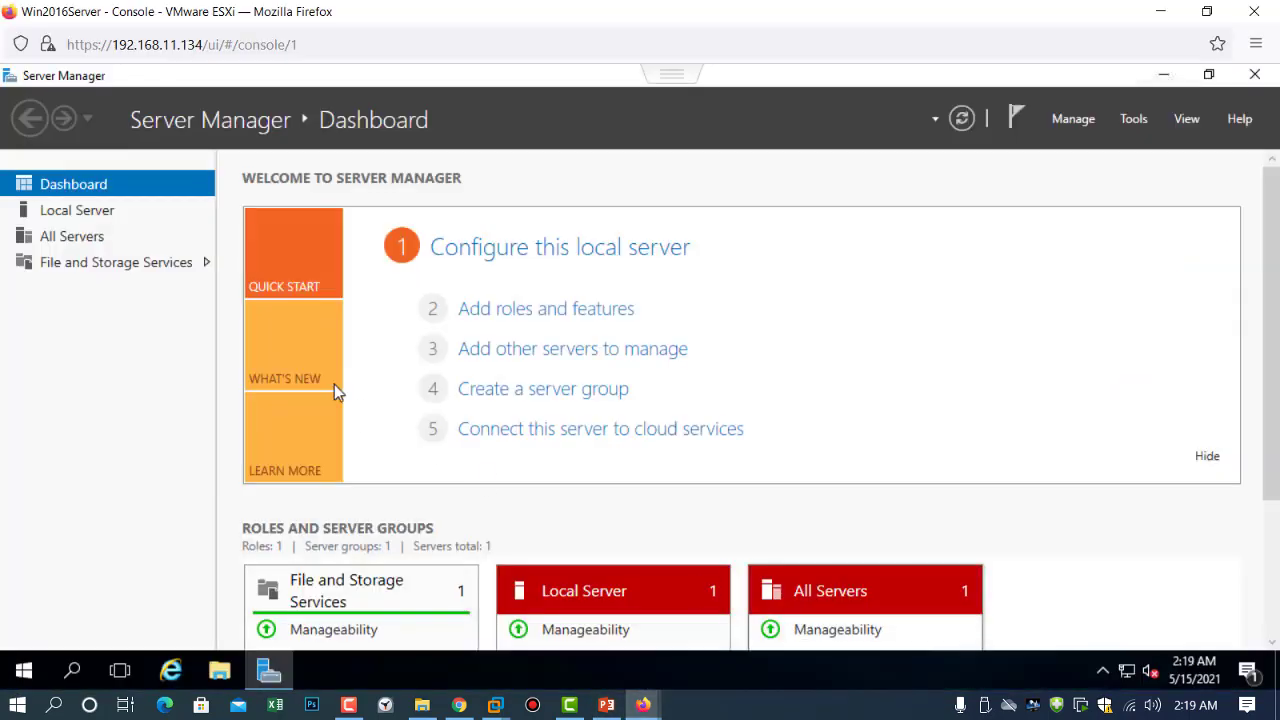
left_click(1254, 76)
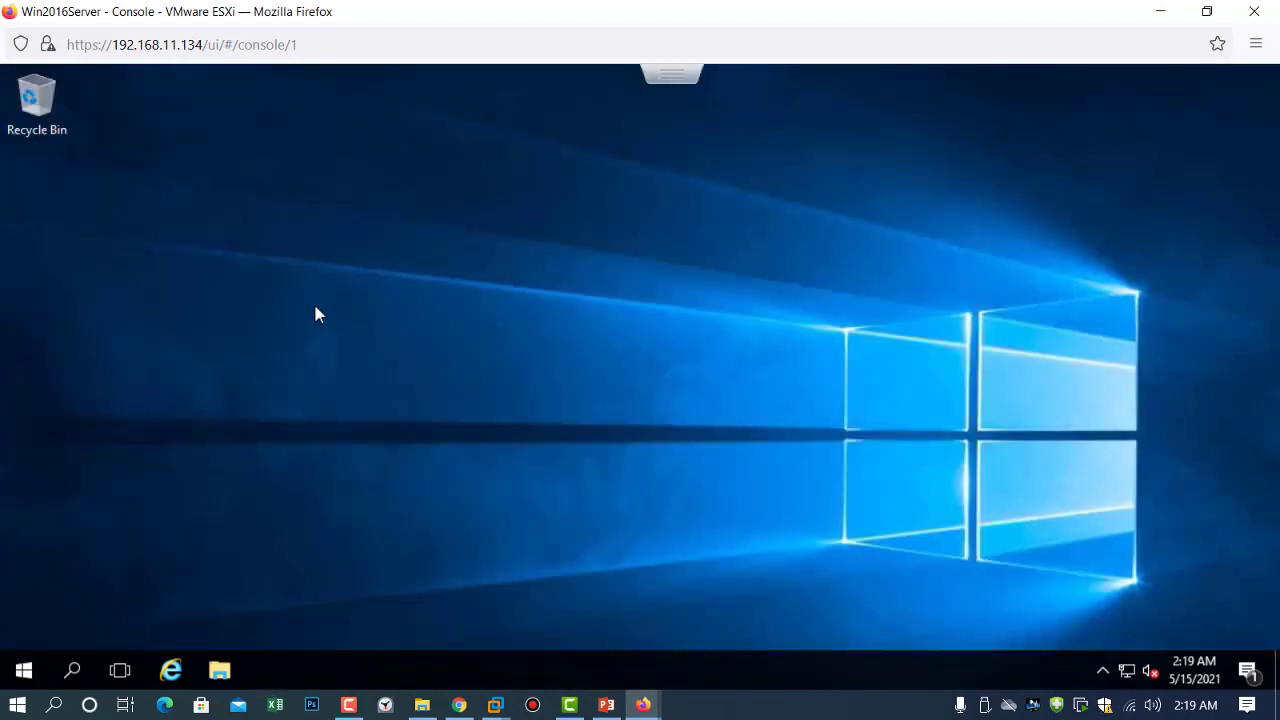
Create a new desktop folder named 'TestFolder 1'.
right_click(377, 231)
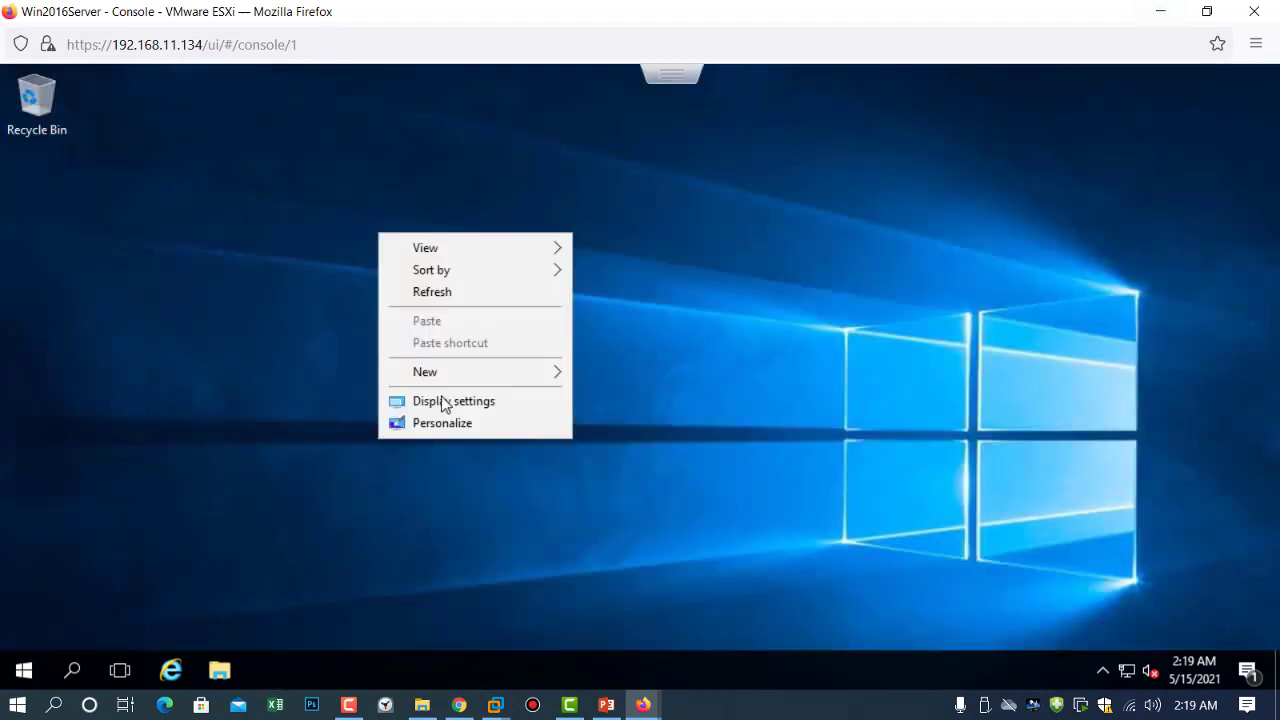
mouse_move(543, 371)
left_click(632, 382)
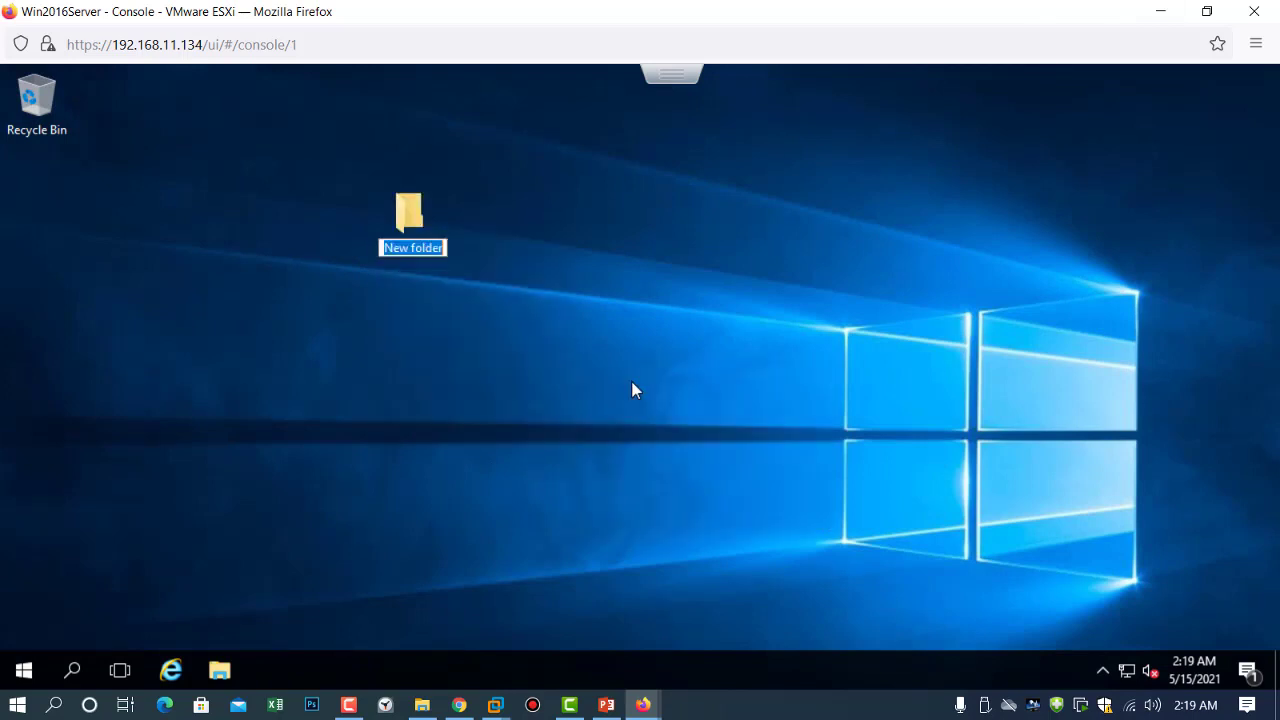
type("rwar")
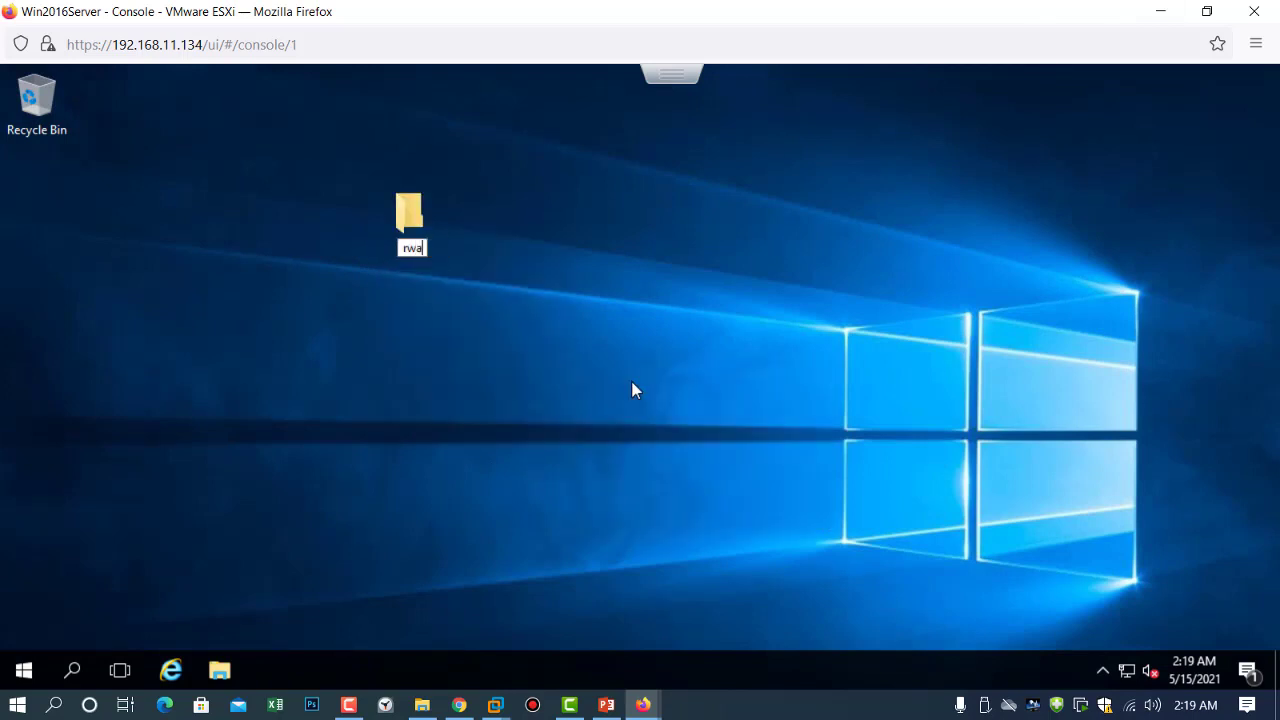
key("BackSpace")
key("BackSpace")
key("BackSpace")
key("BackSpace")
type("TestFl")
key("BackSpace")
key("BackSpace")
type("ol")
key("BackSpace")
key("BackSpace")
key("BackSpace")
type("tFolder 1")
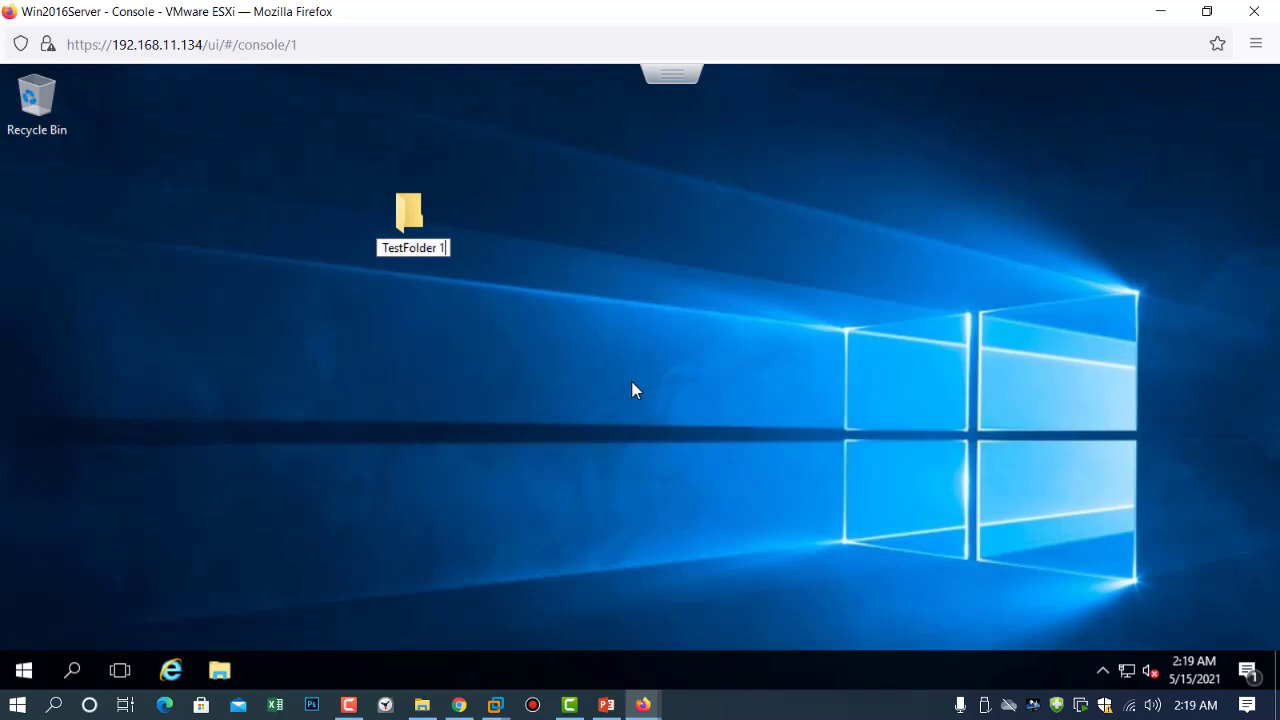
key("Return")
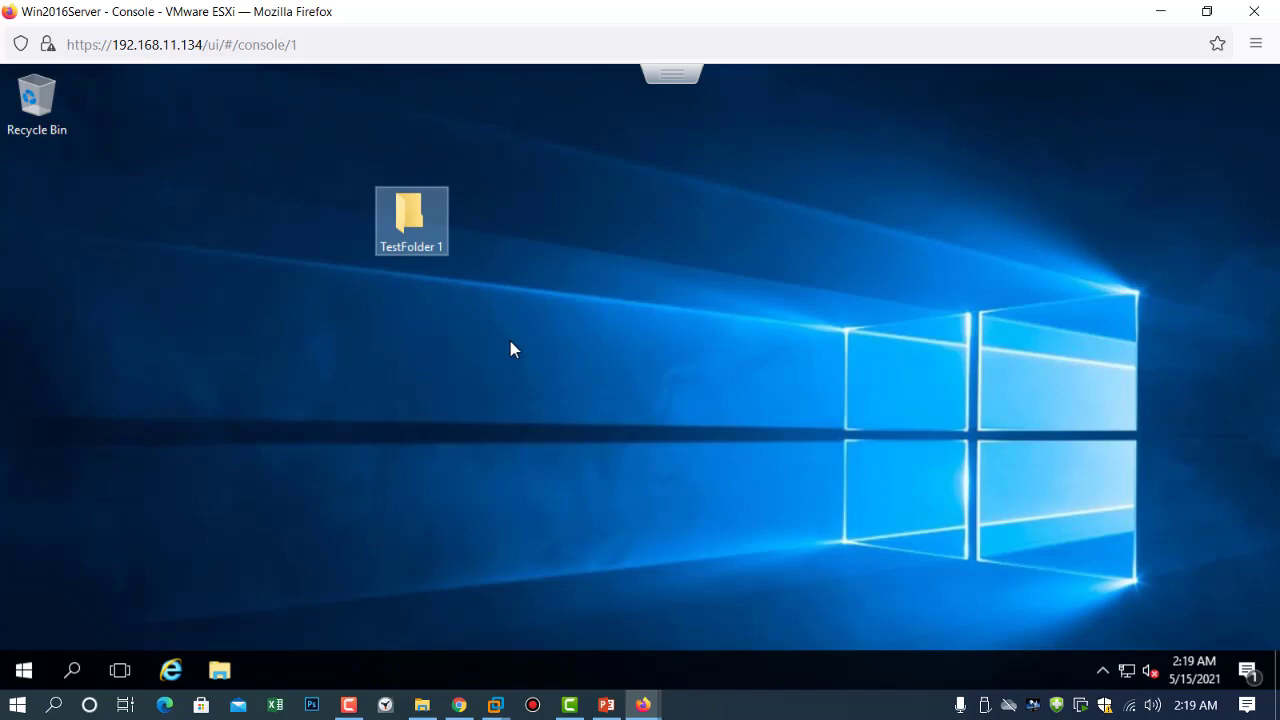
left_click(606, 705)
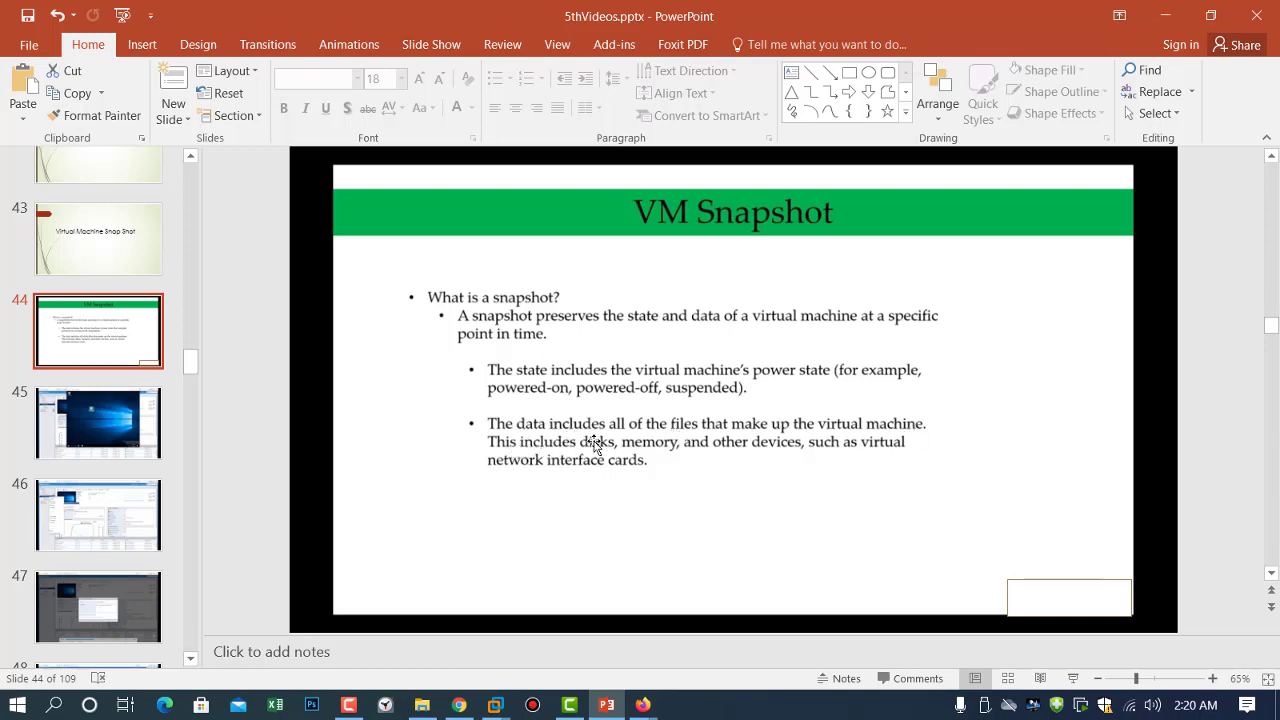
left_click(1165, 15)
left_click(515, 347)
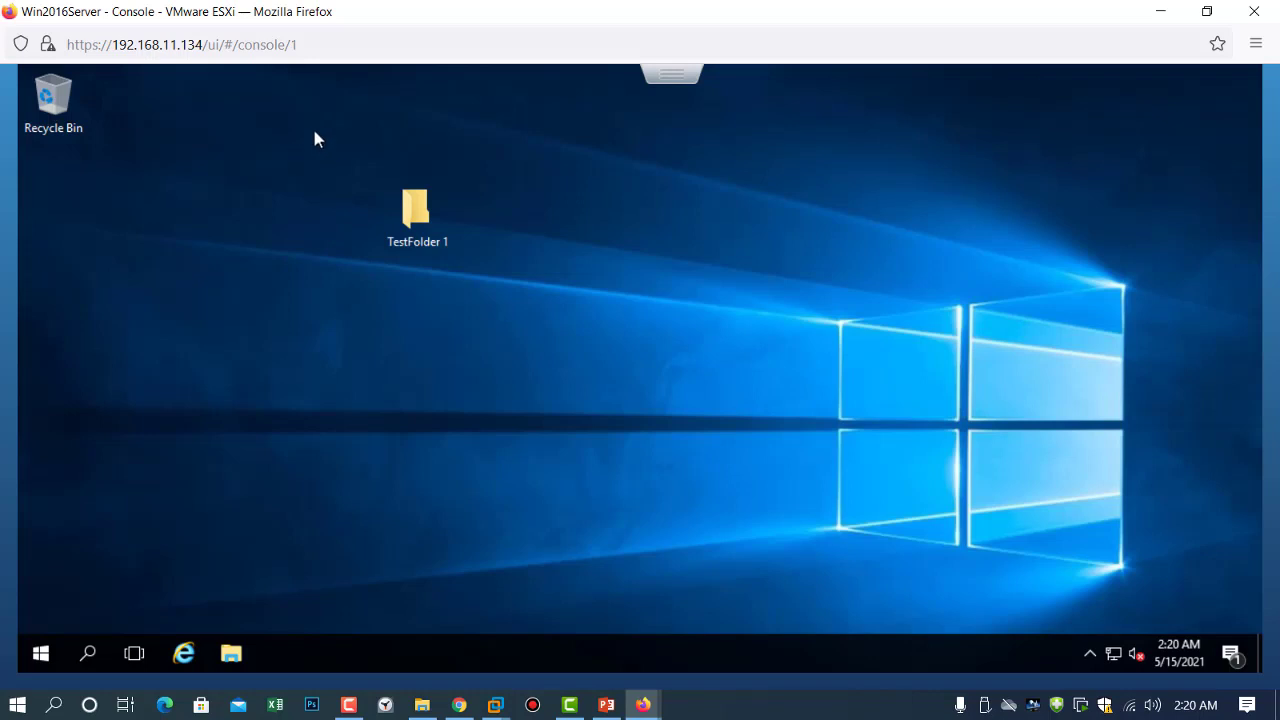
Snapshot Win2016Server with memory as 'Fresh installation', described 'With one folder on desktop'.
left_click(1159, 12)
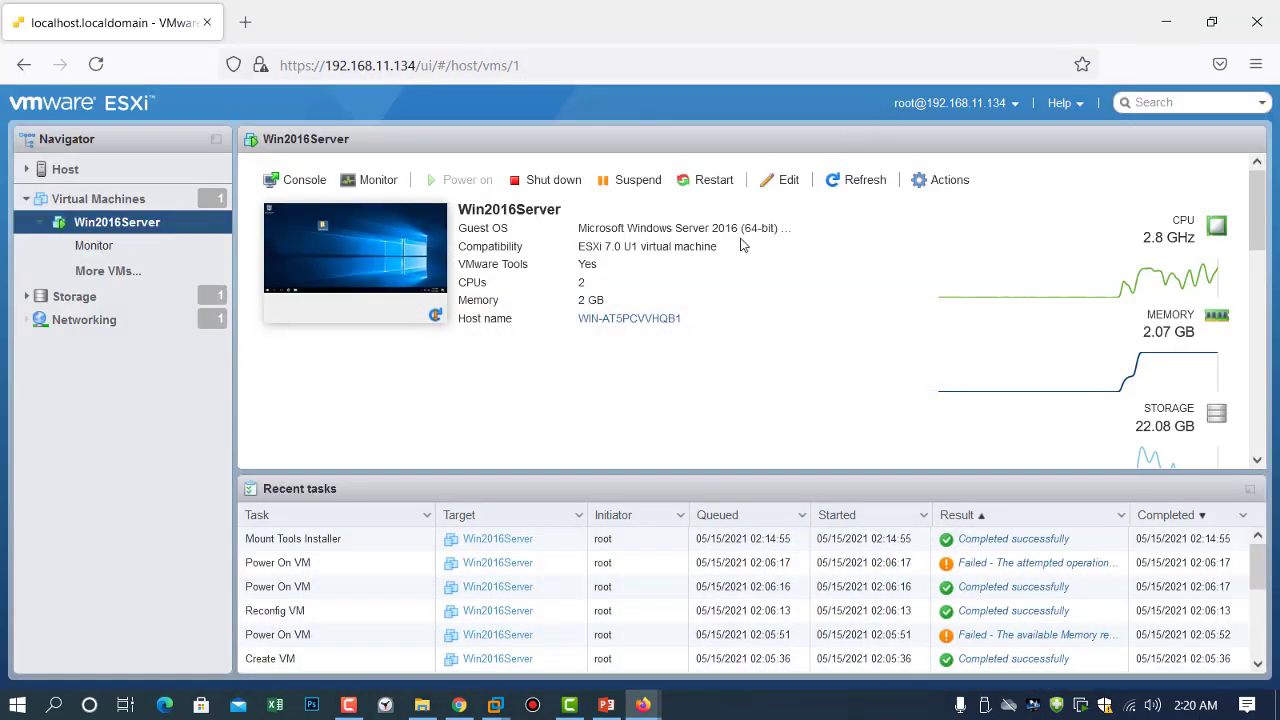
left_click(100, 283)
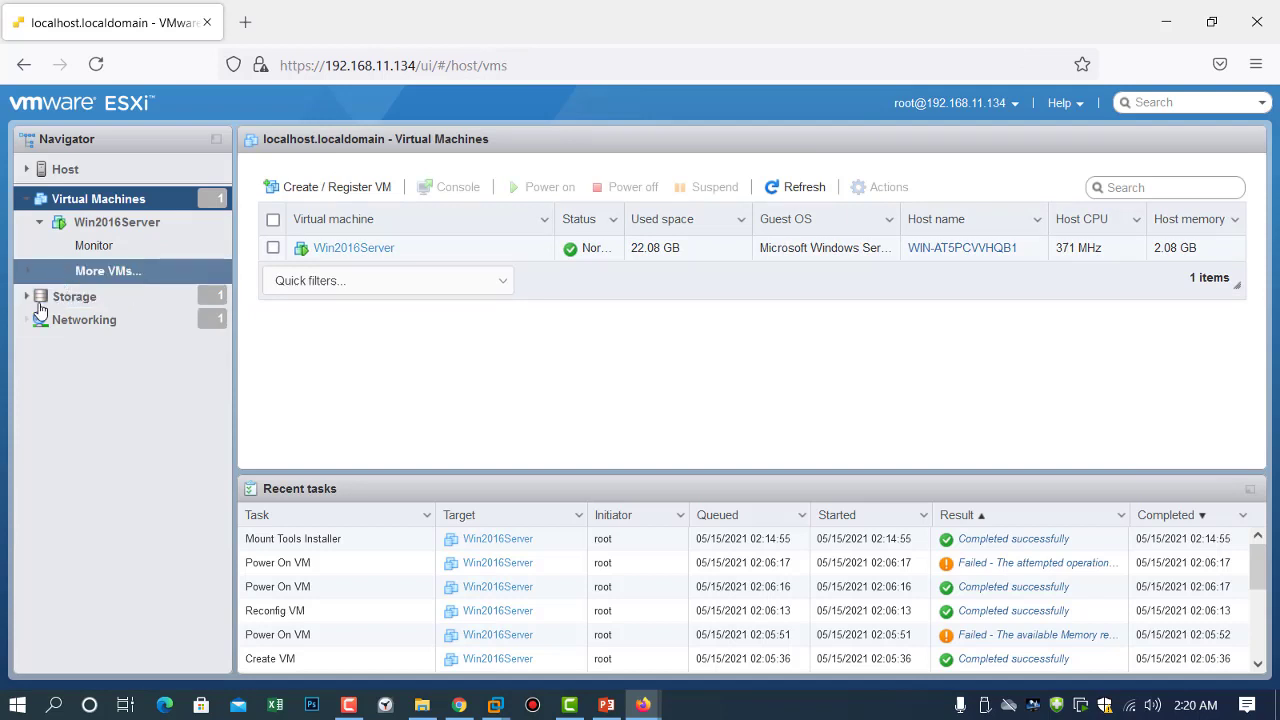
right_click(341, 255)
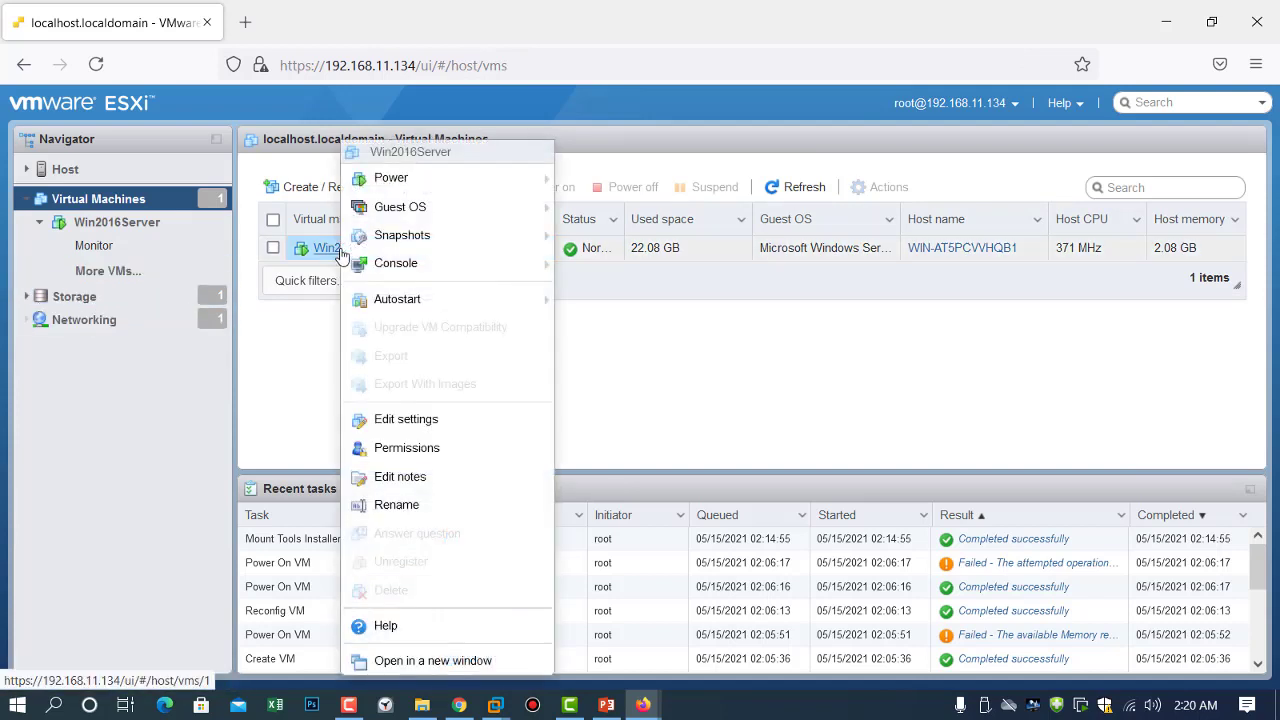
mouse_move(386, 234)
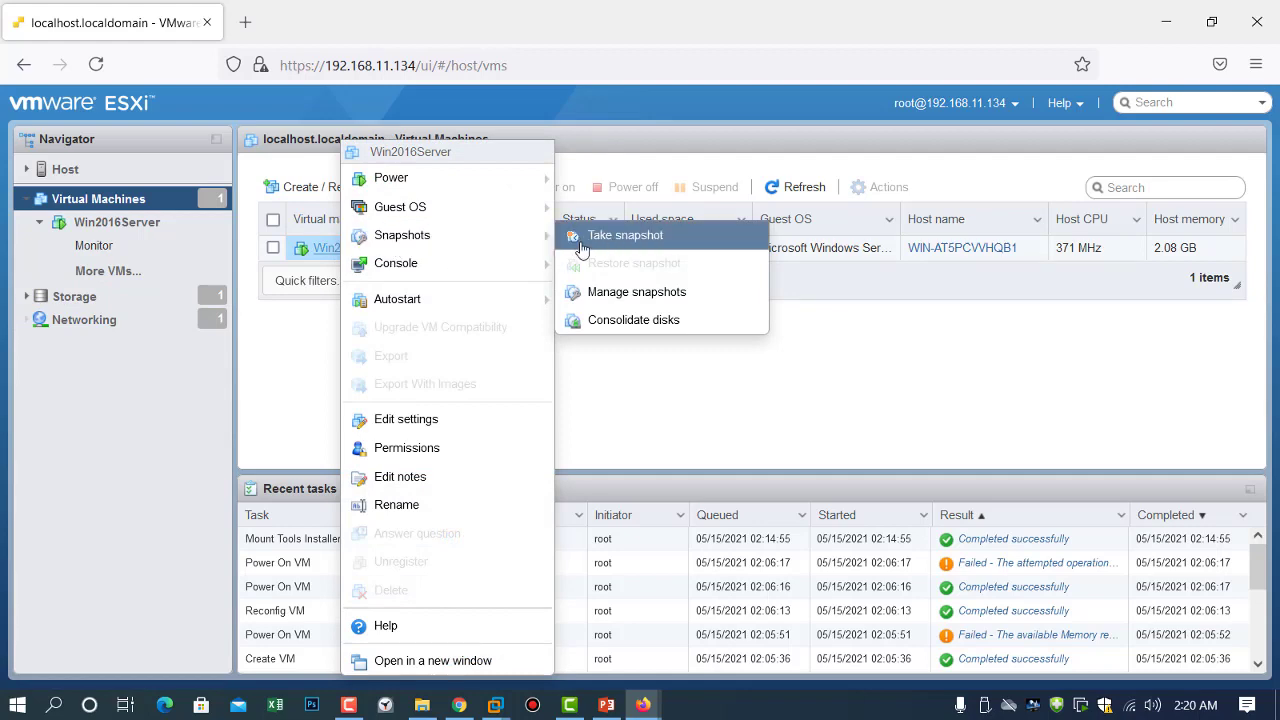
left_click(622, 245)
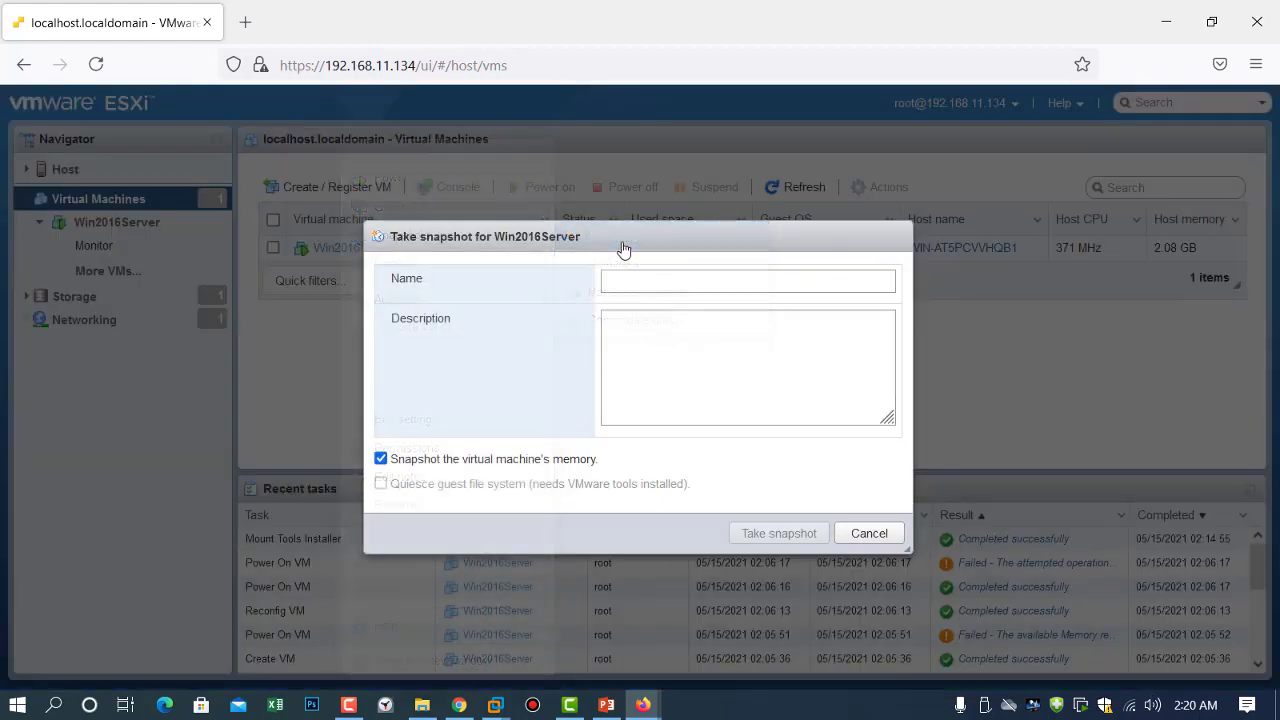
left_click(641, 280)
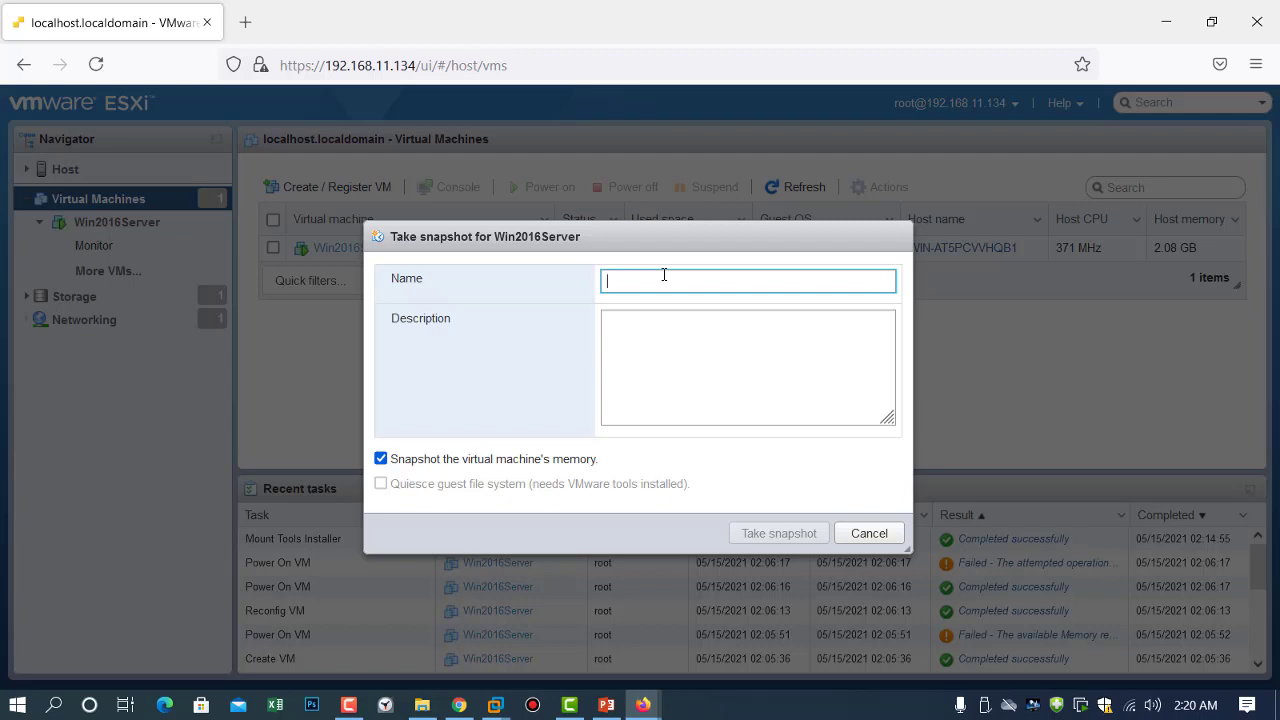
type("Fres")
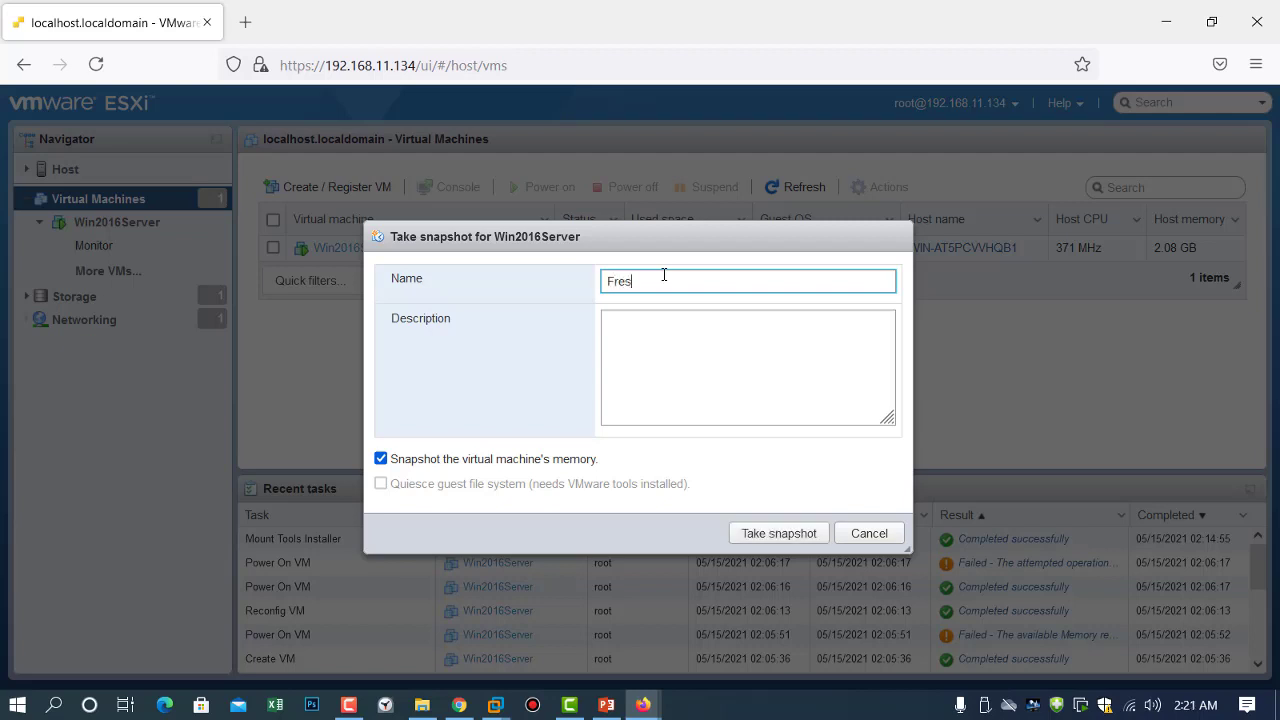
type("h installation")
left_click(689, 329)
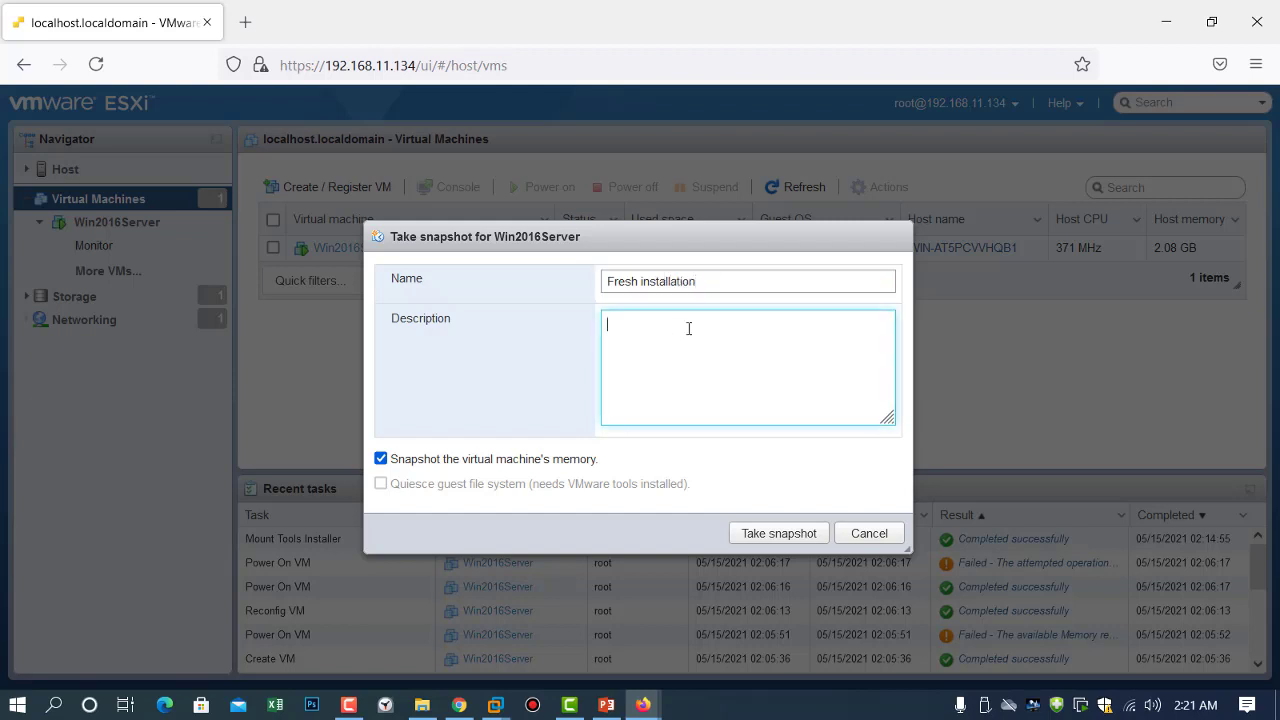
type("Witf")
key("BackSpace")
key("BackSpace")
type("th one folder on desktop")
left_click(776, 533)
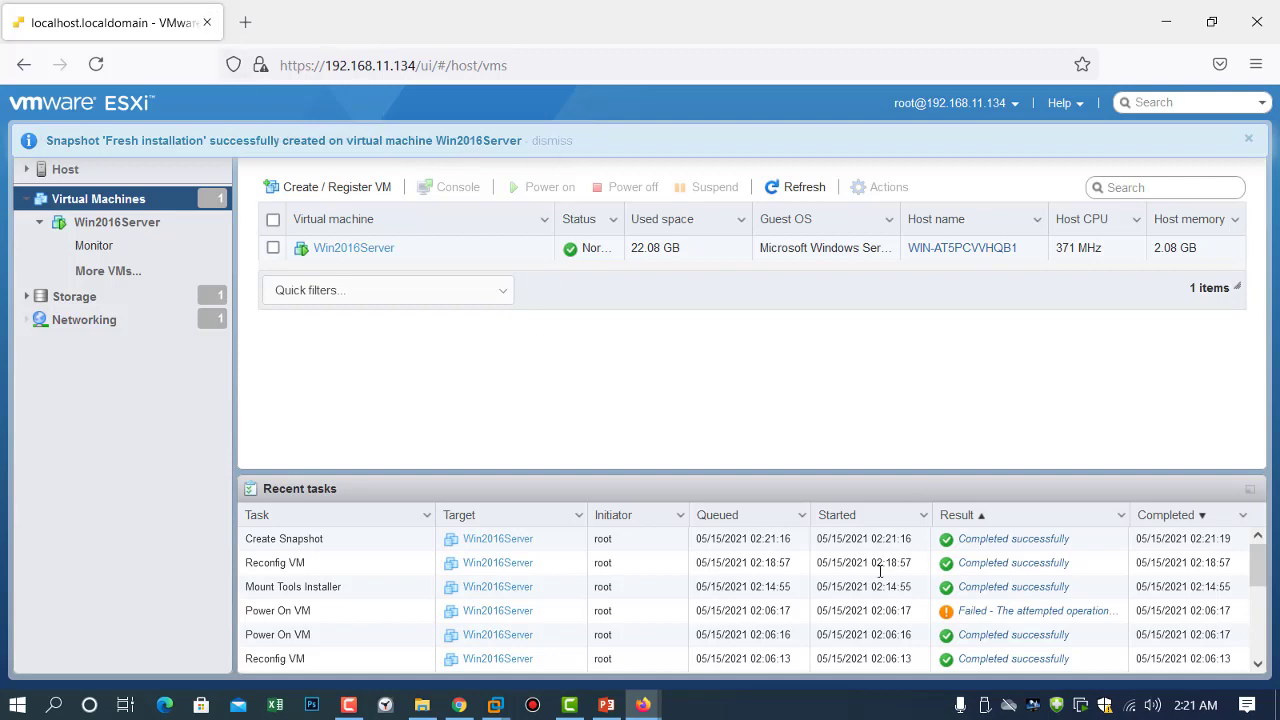
Bring the Win2016Server console forward and delete TestFolder 1 from the desktop.
mouse_move(643, 705)
left_click(787, 608)
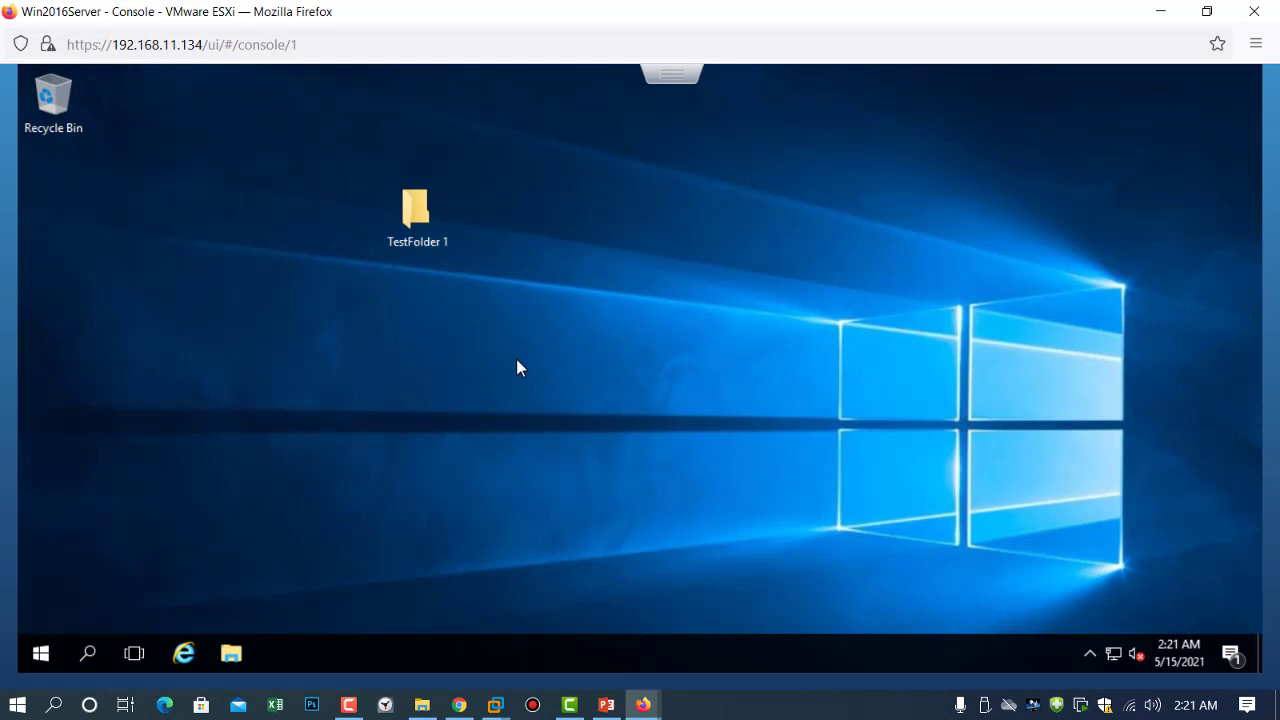
right_click(424, 214)
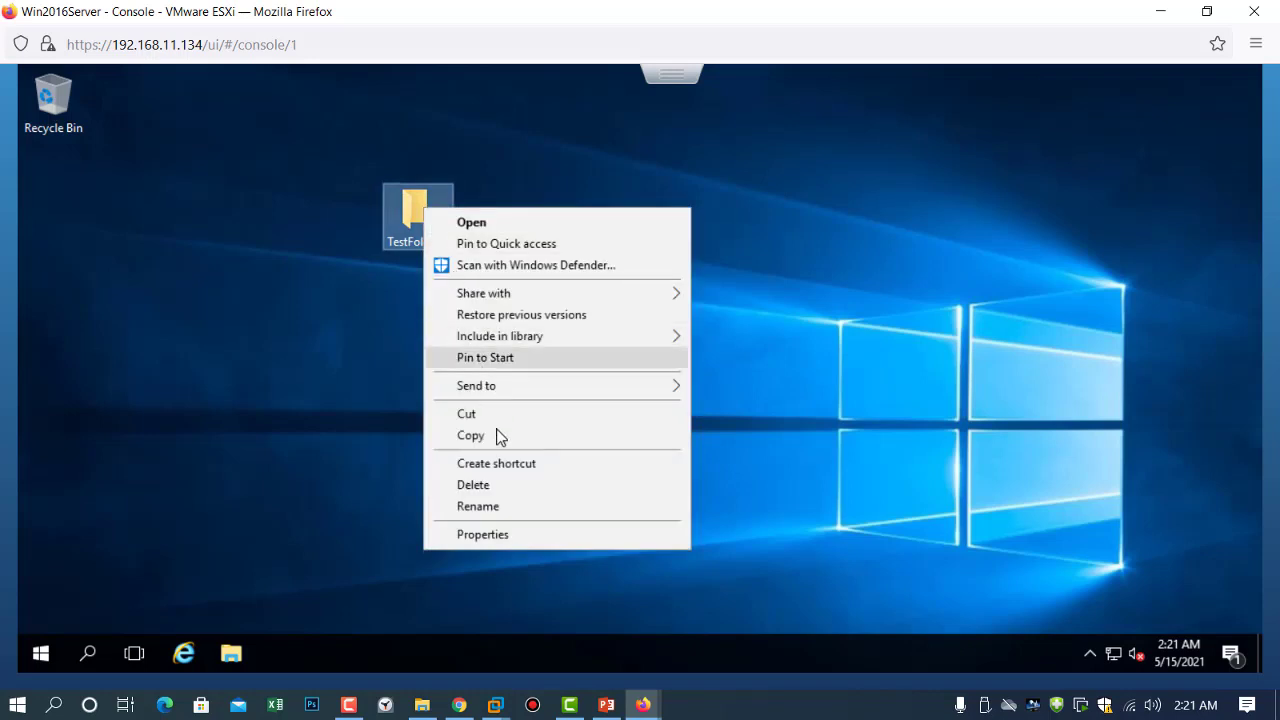
left_click(500, 484)
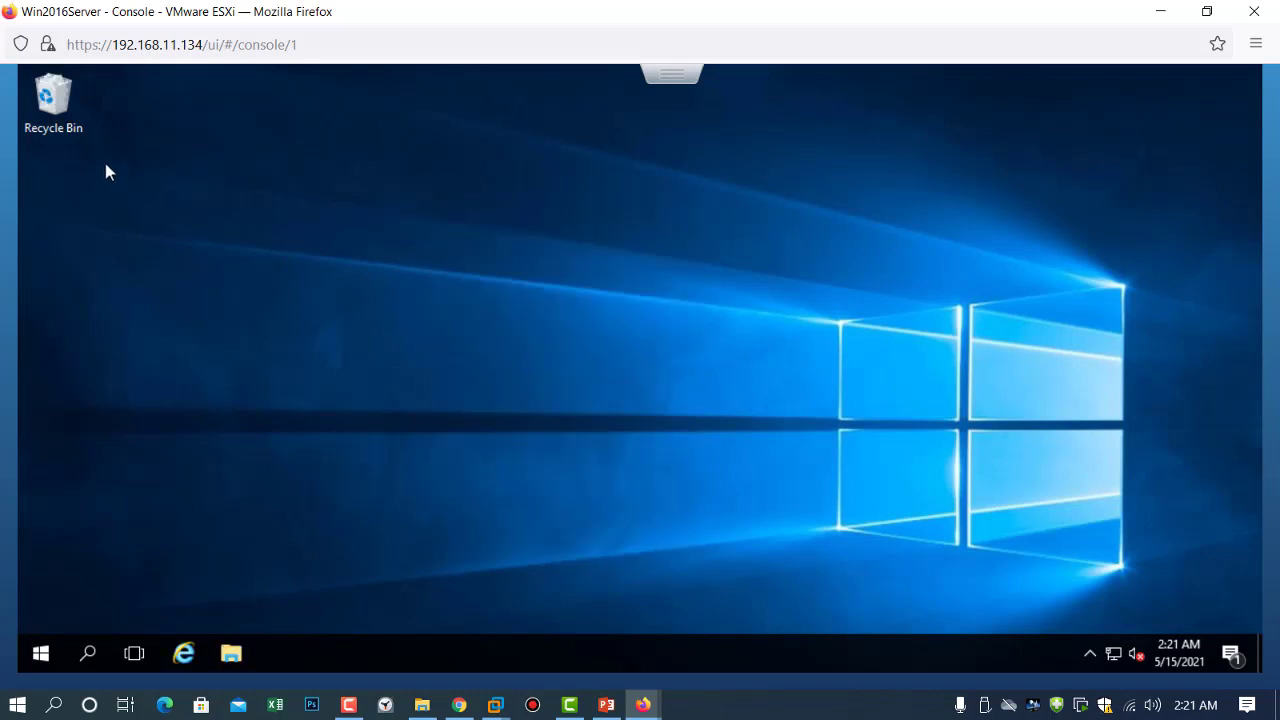
Empty the Recycle Bin, confirming the permanent deletion.
right_click(70, 120)
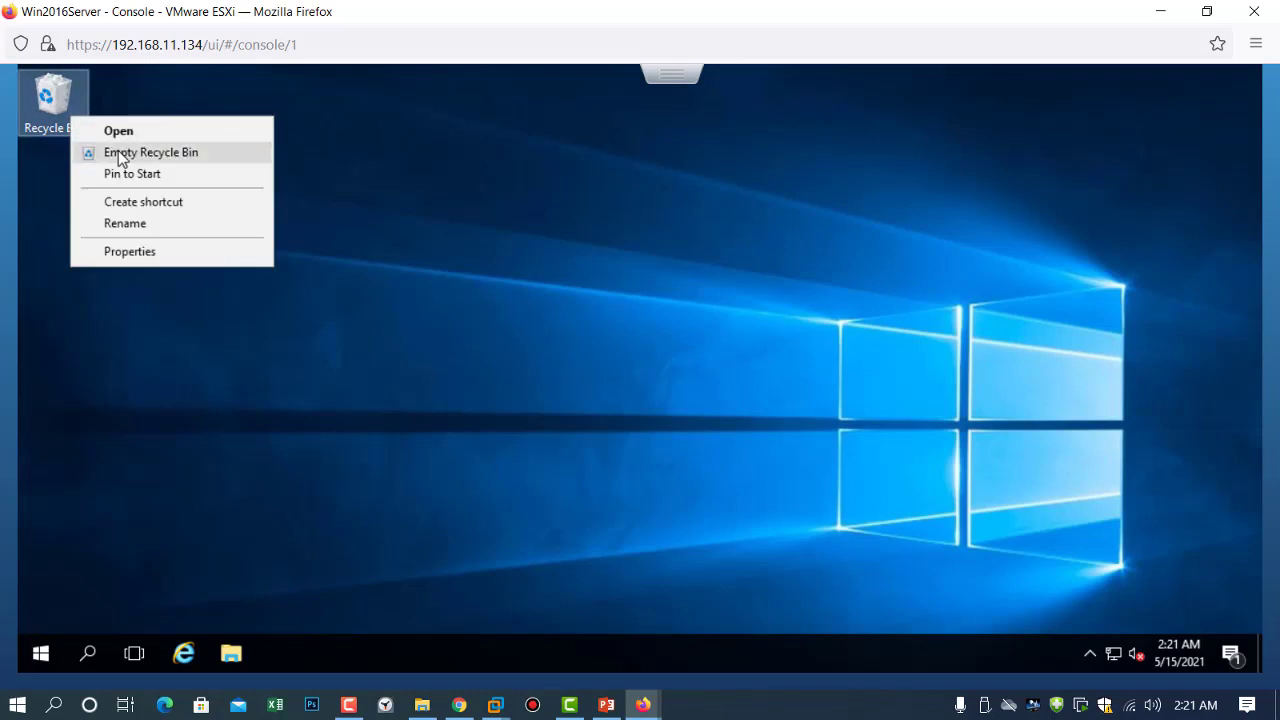
left_click(120, 155)
left_click(705, 446)
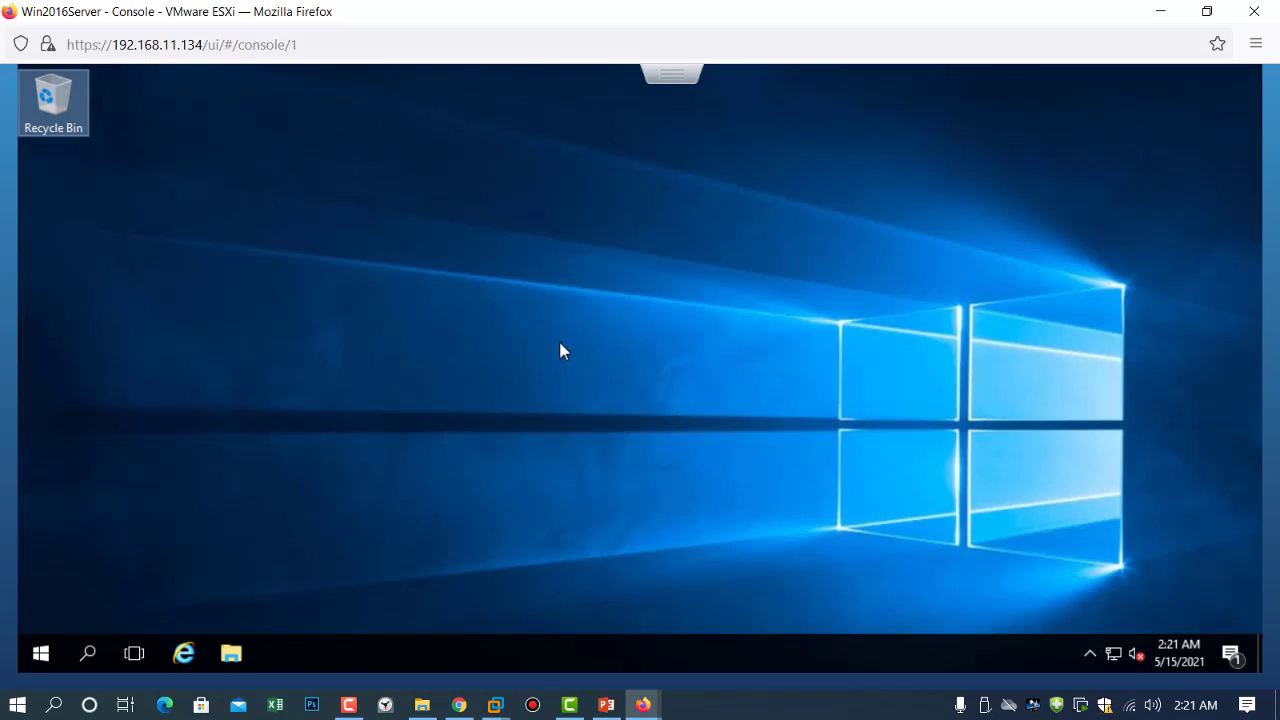
Restore Win2016Server's latest snapshot from its Snapshots menu, then reopen its console window.
left_click(1161, 11)
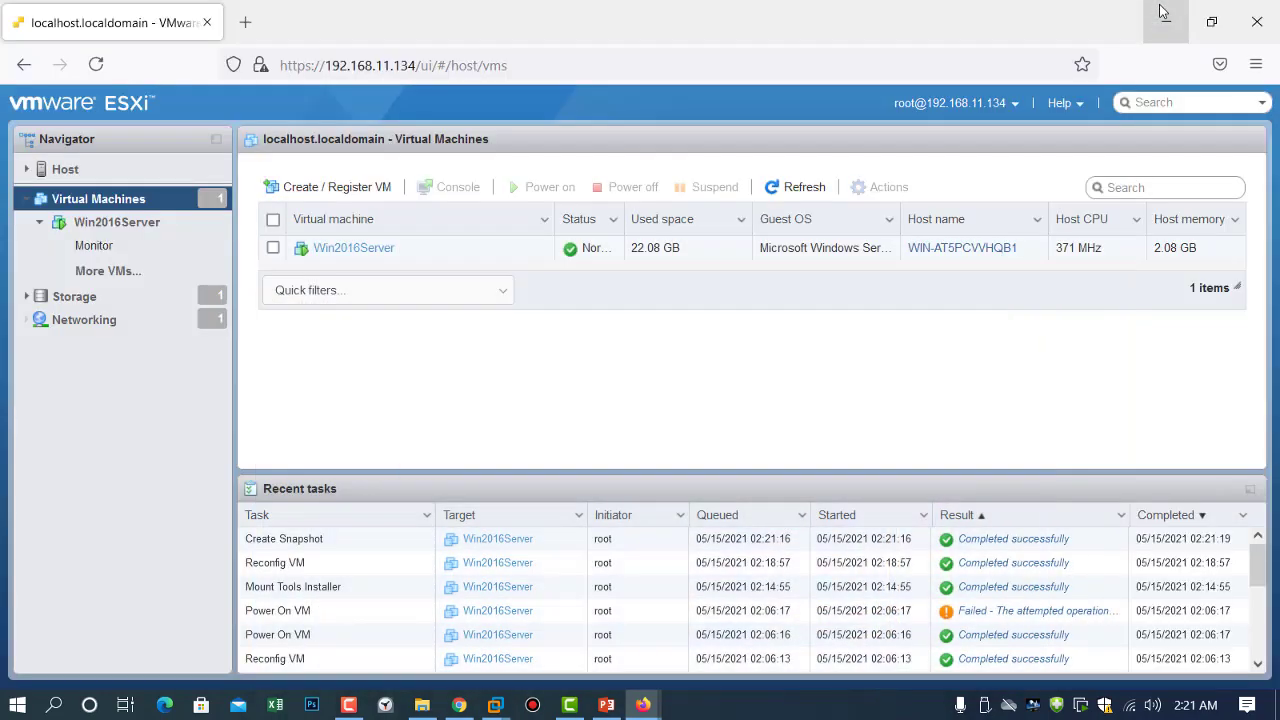
left_click(335, 252)
right_click(335, 255)
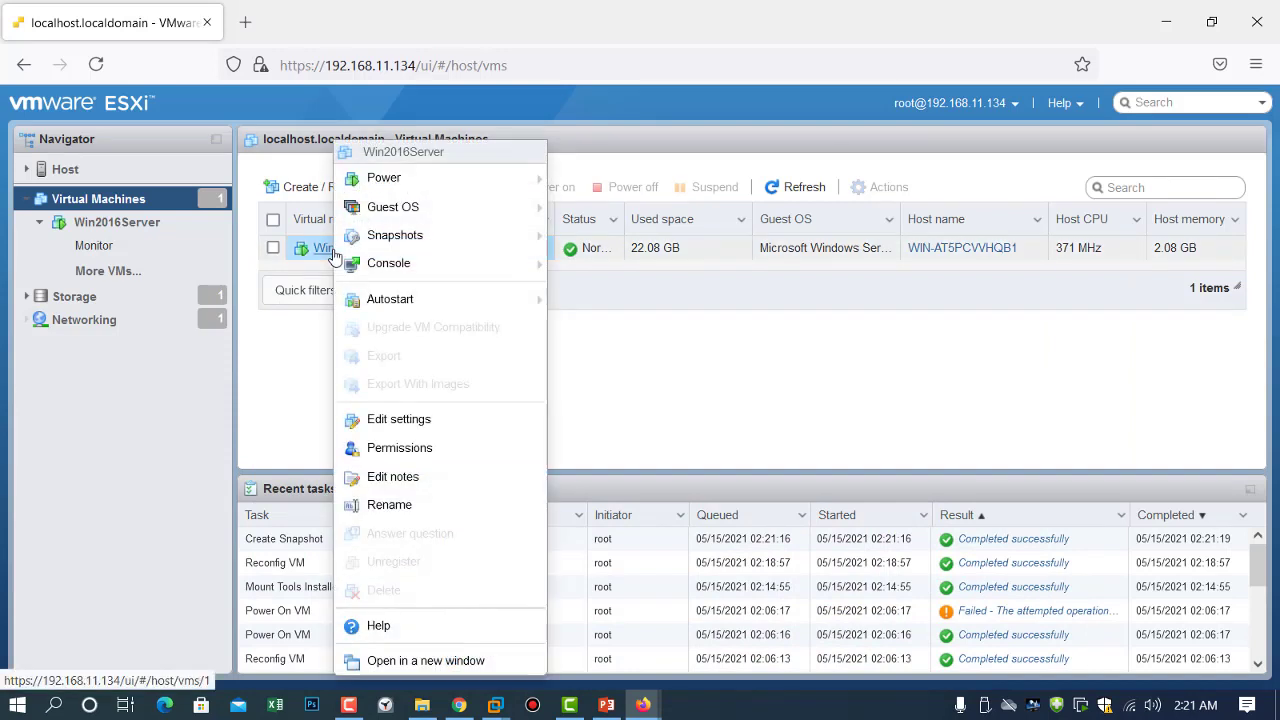
mouse_move(383, 244)
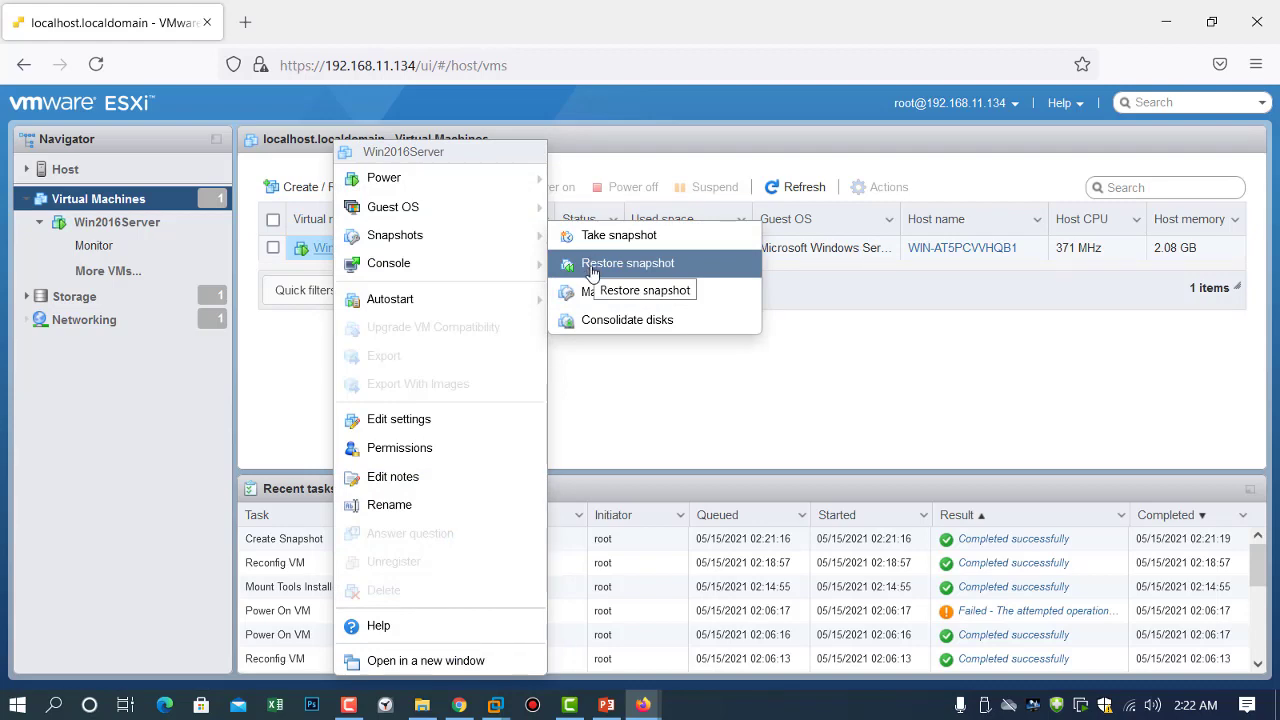
left_click(592, 268)
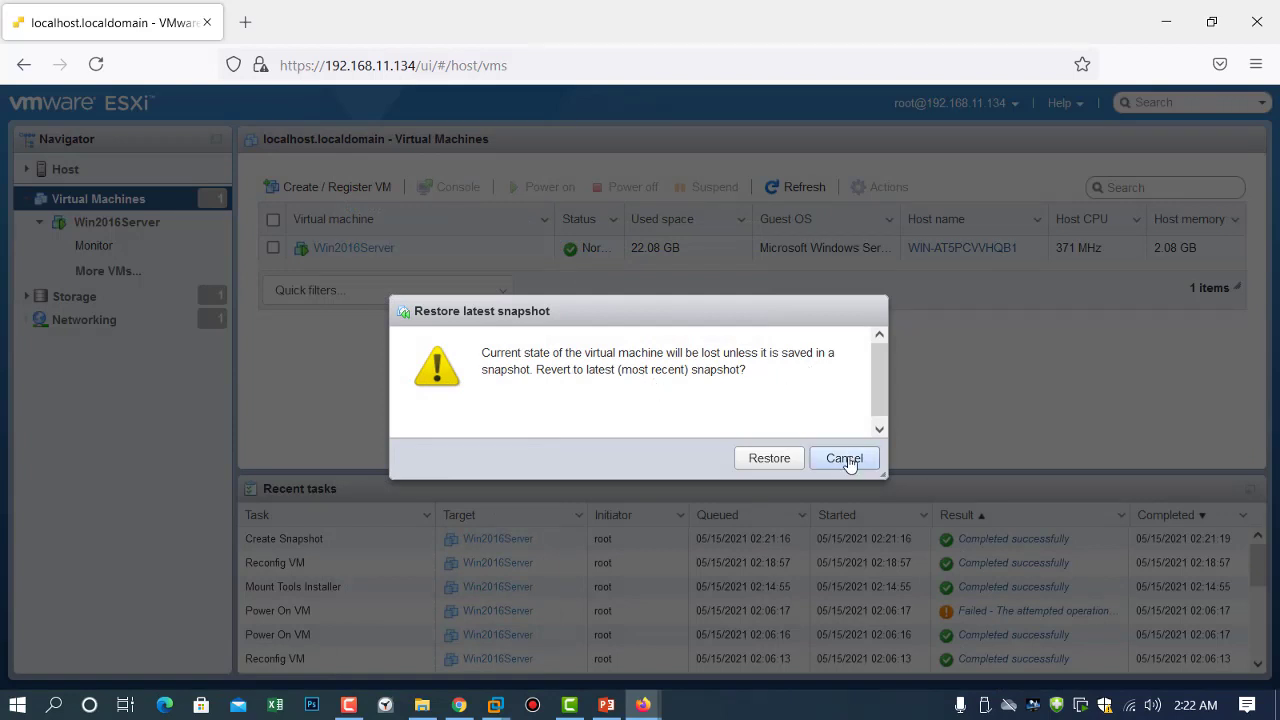
left_click(770, 459)
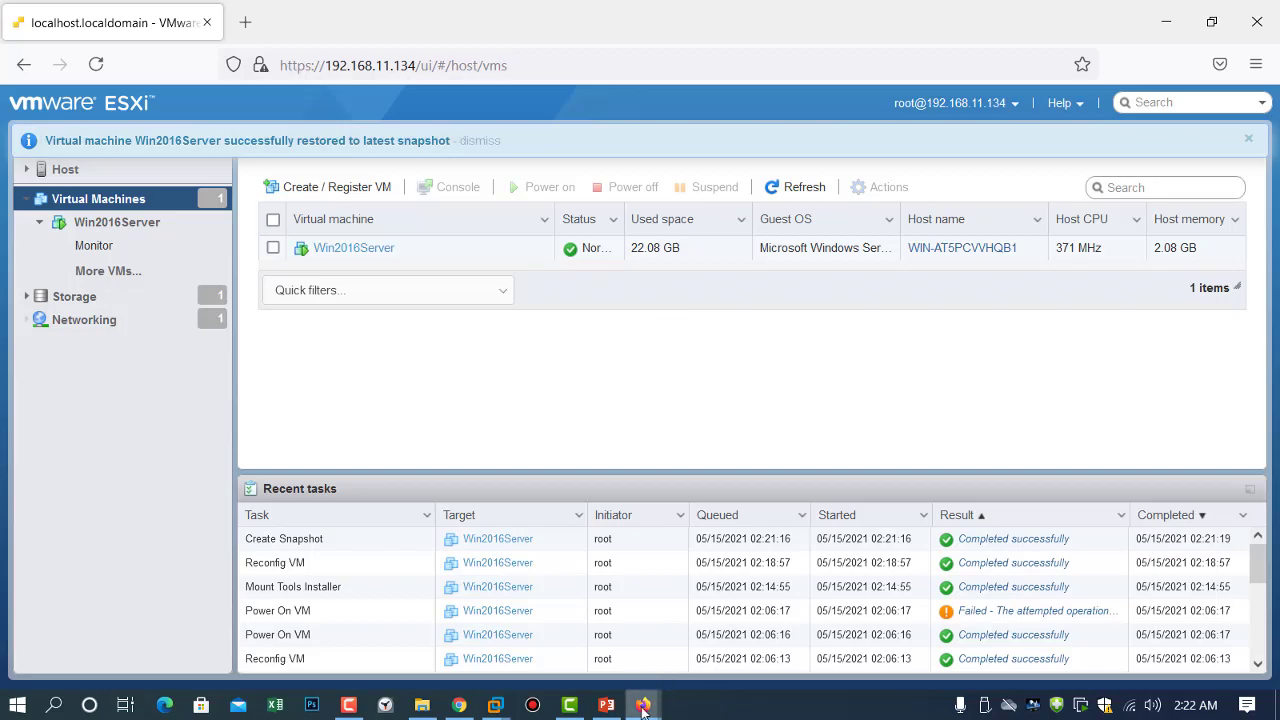
mouse_move(643, 705)
left_click(740, 615)
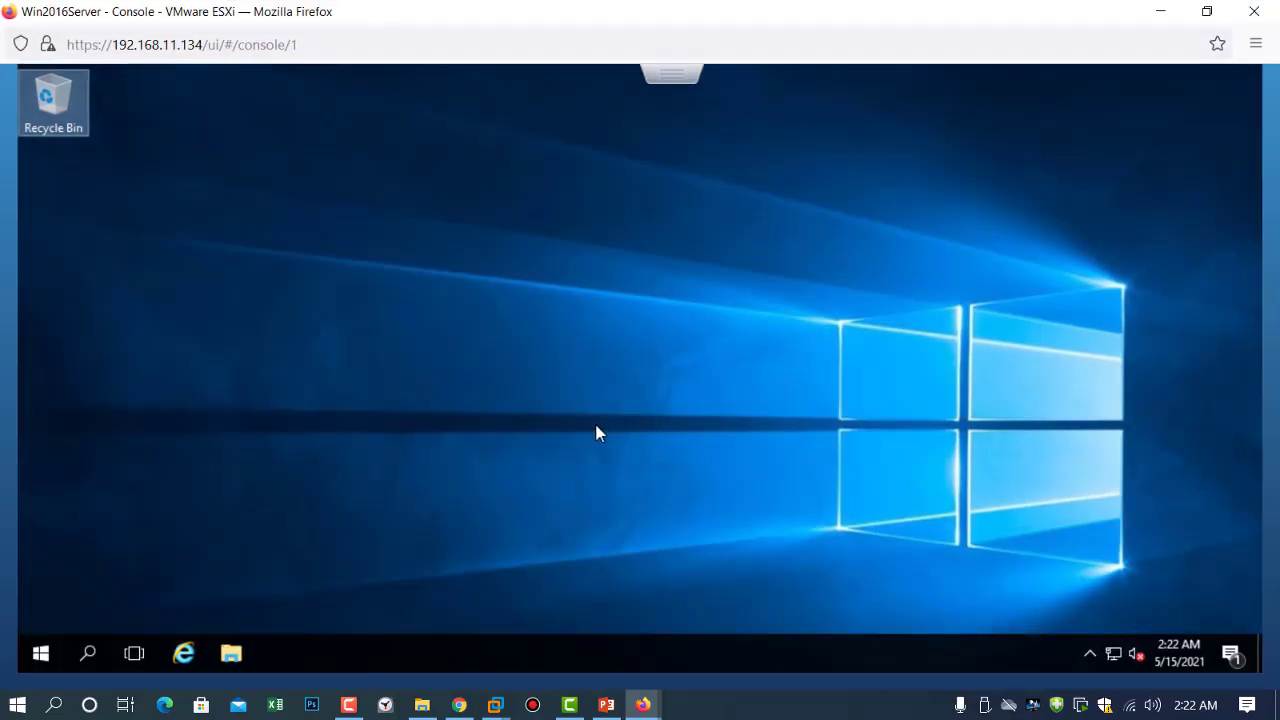
Restore Win2016Server to the 'Fresh installation' snapshot via Manage snapshots, then close the manager.
left_click(1160, 11)
right_click(357, 255)
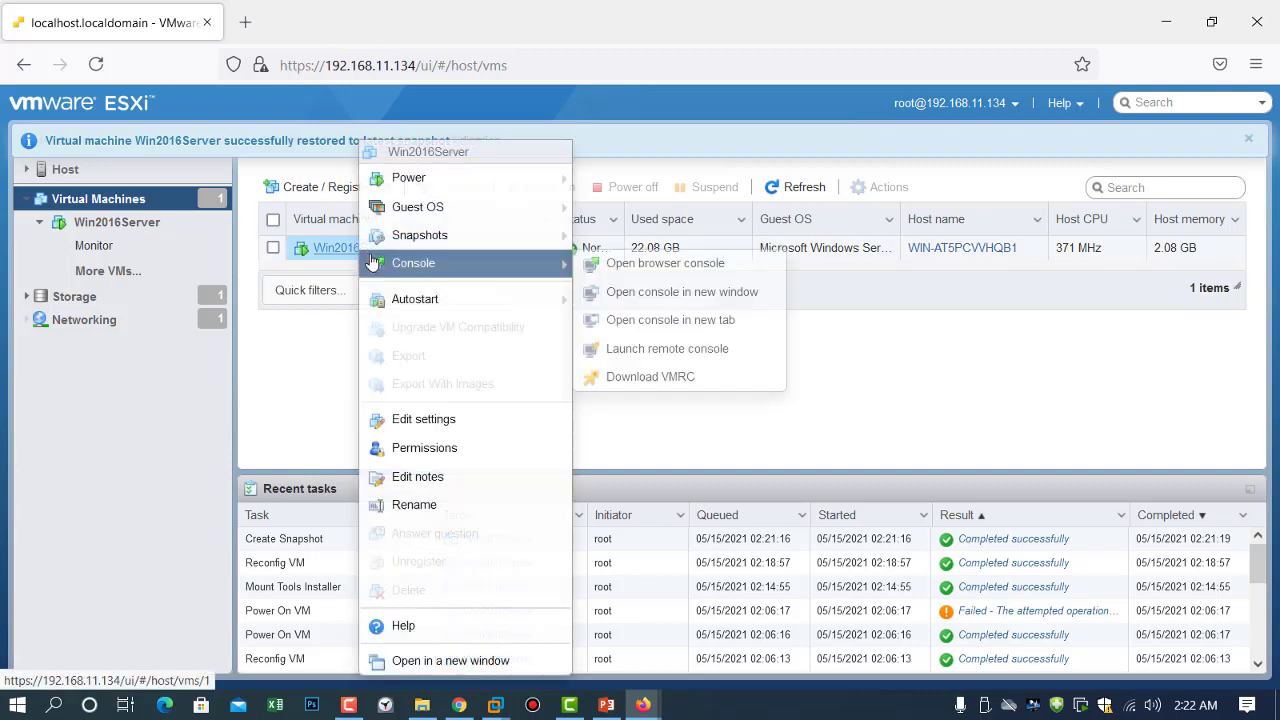
mouse_move(491, 245)
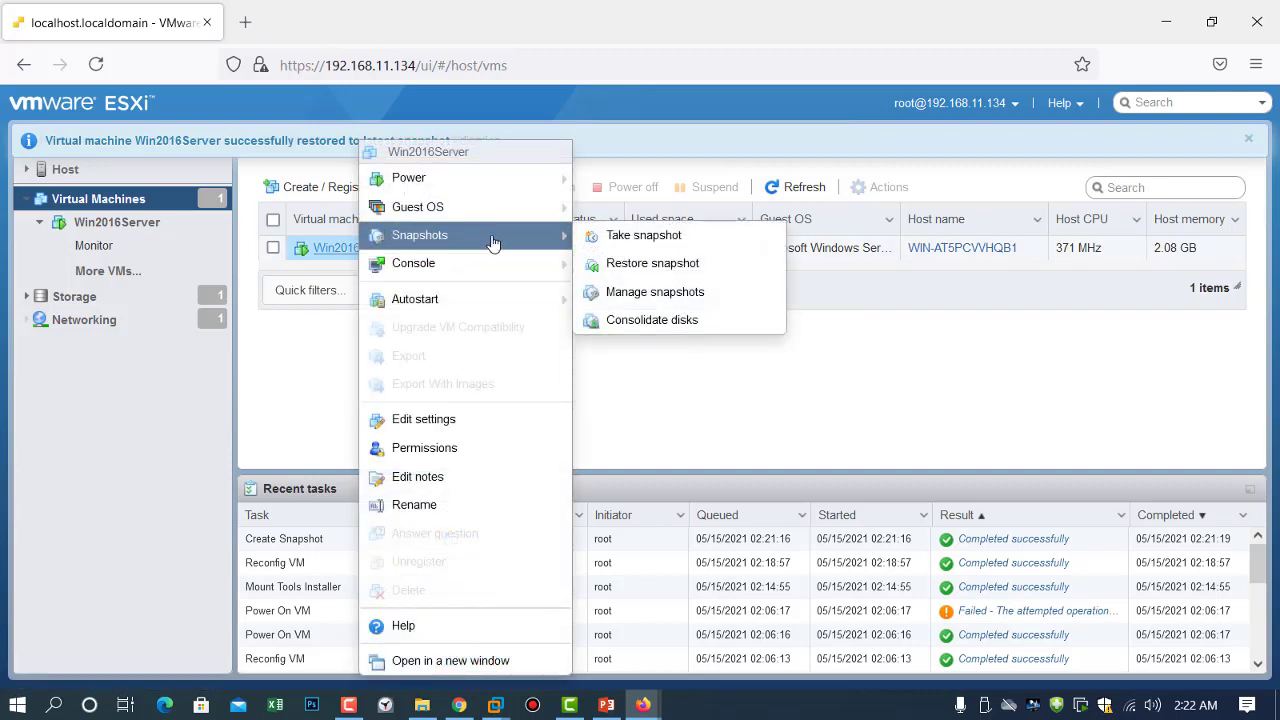
left_click(690, 291)
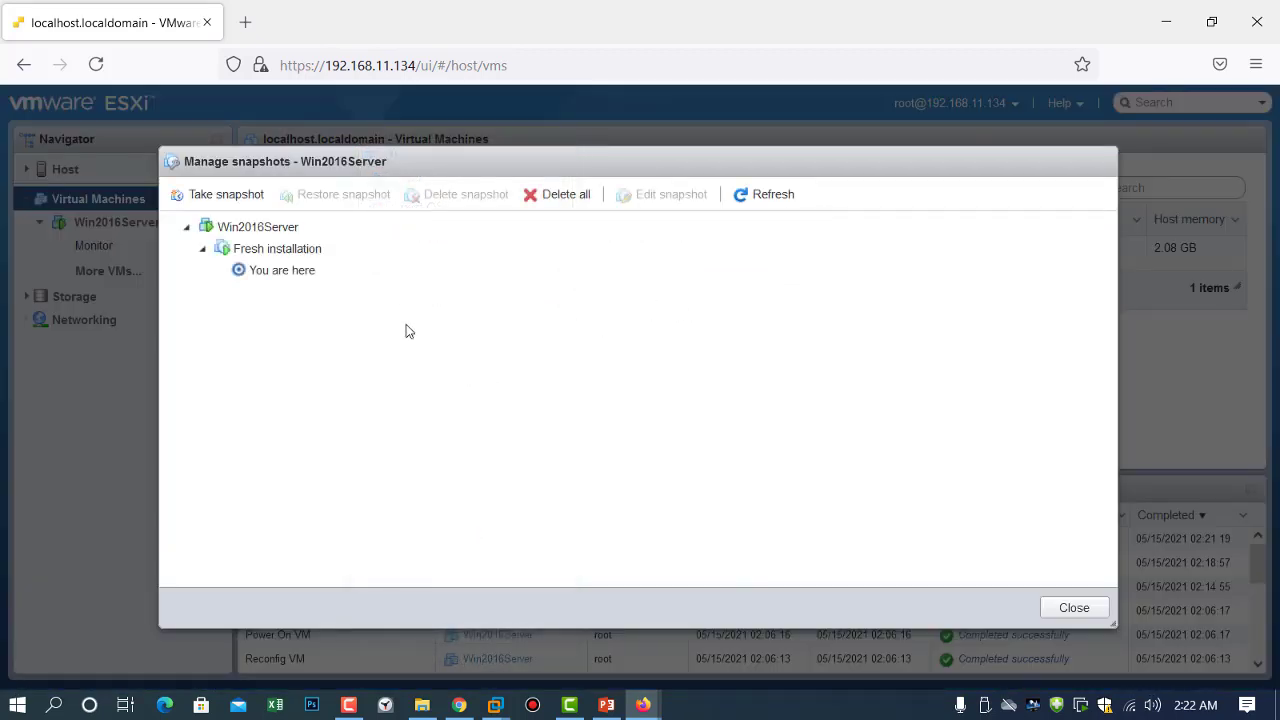
left_click(300, 275)
left_click(284, 252)
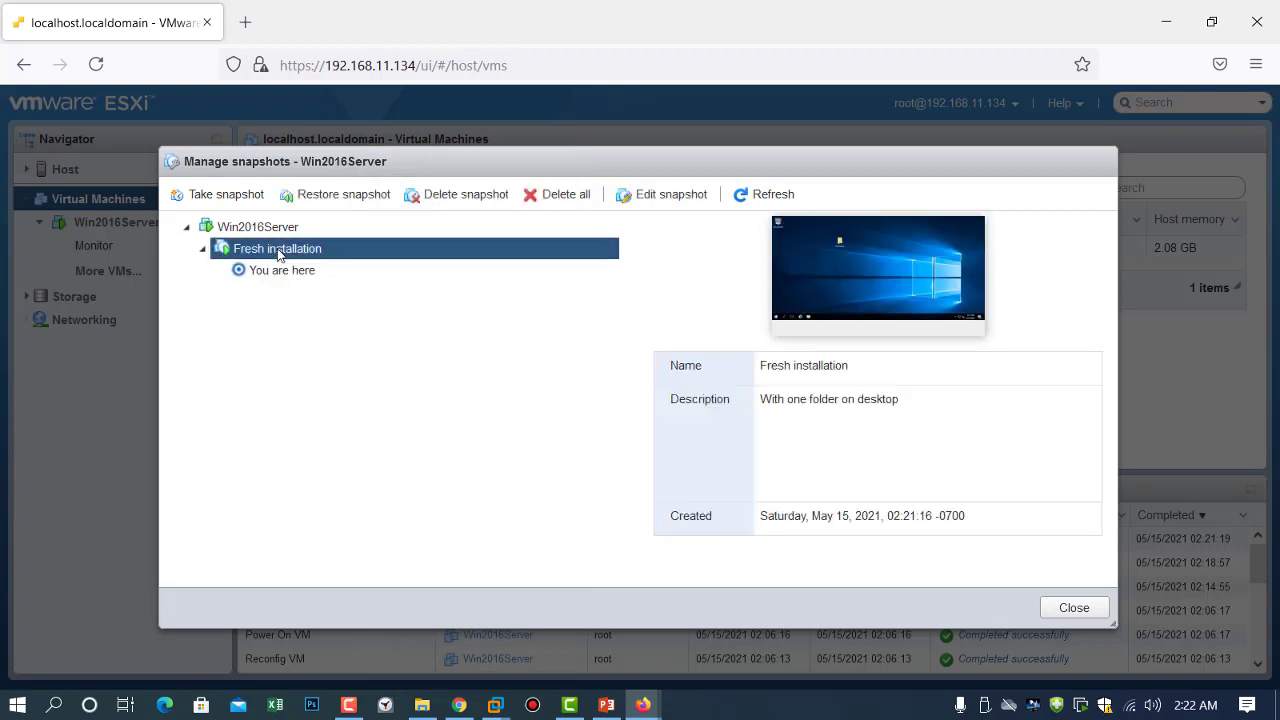
left_click(331, 200)
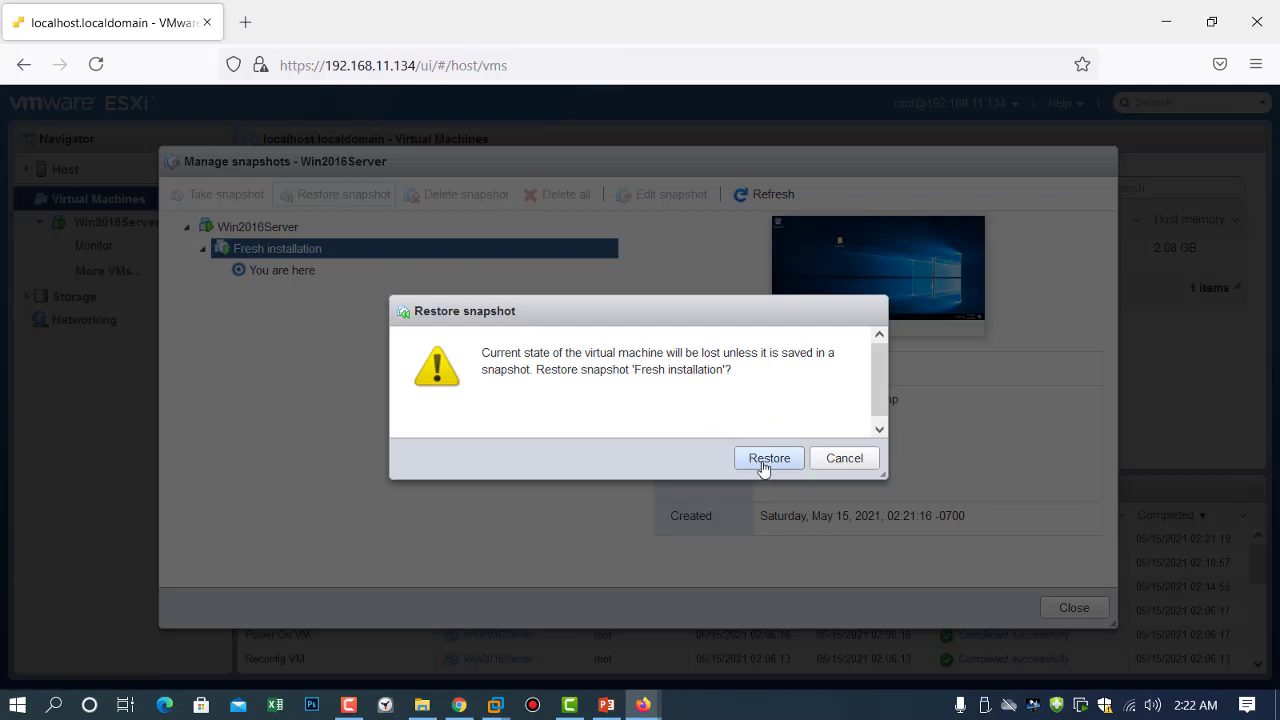
left_click(762, 461)
left_click(762, 460)
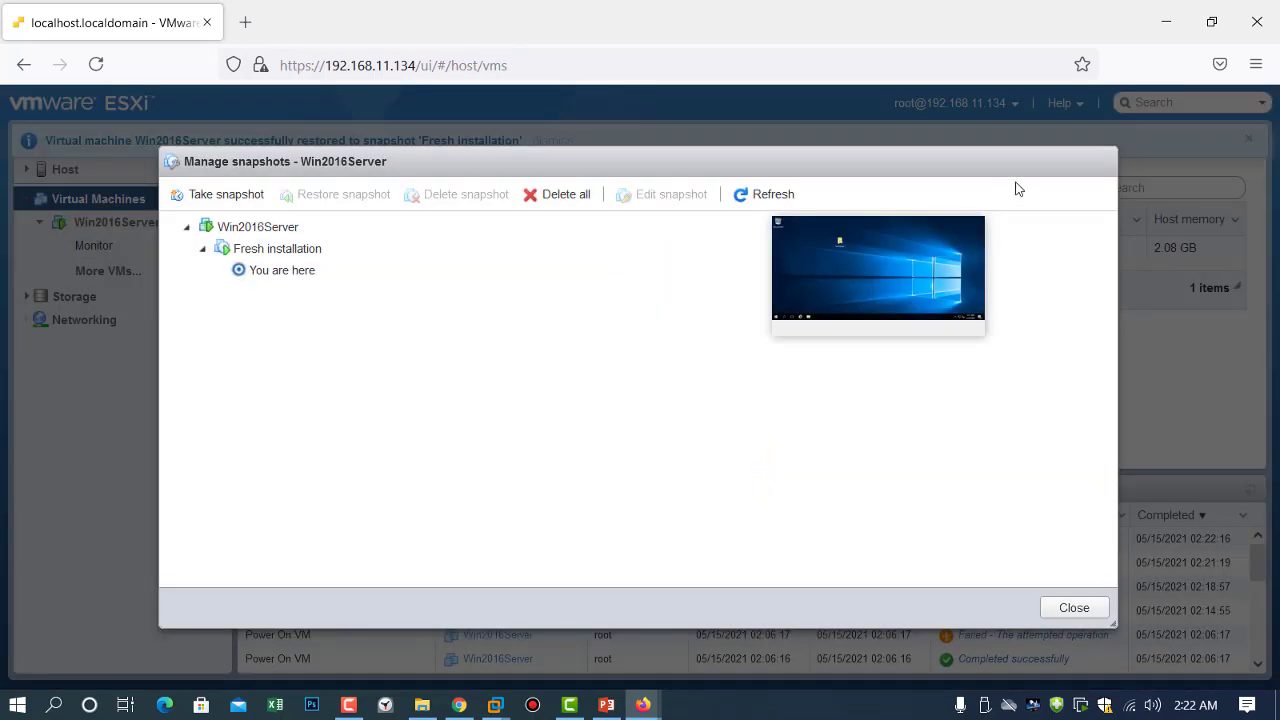
left_click(1074, 608)
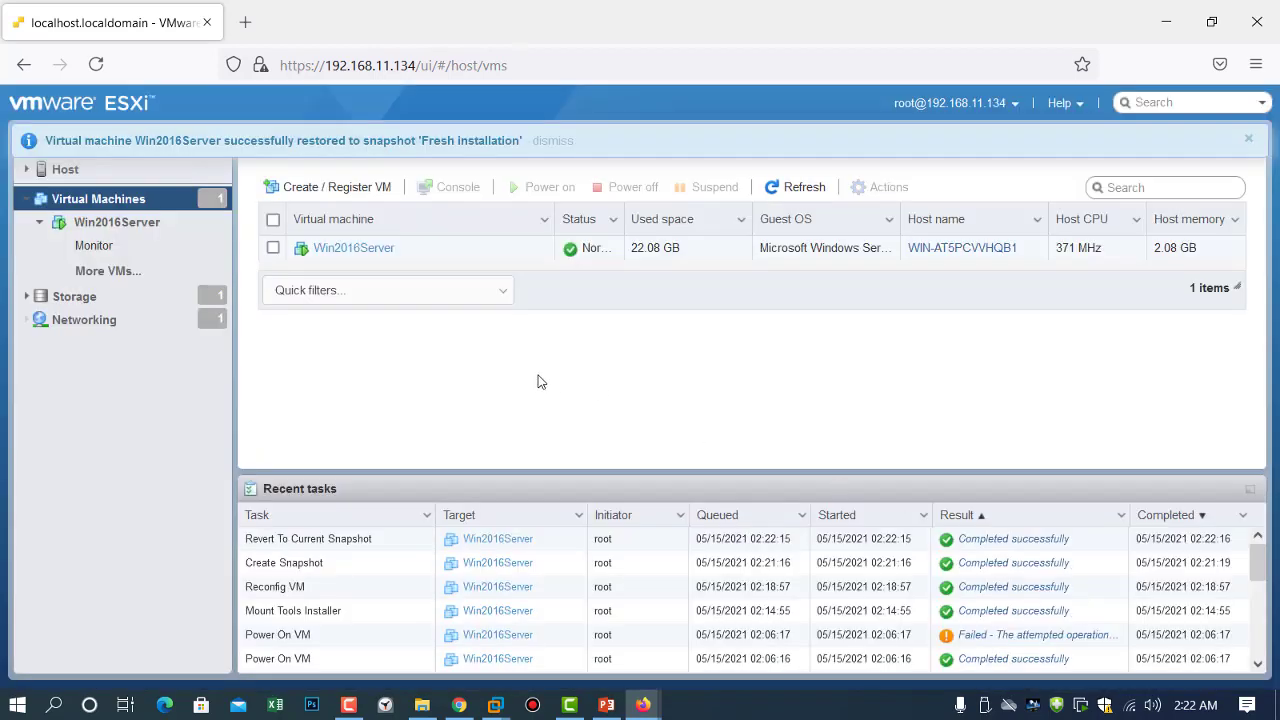
Close the old console window and open Win2016Server's console in a new window.
mouse_move(643, 705)
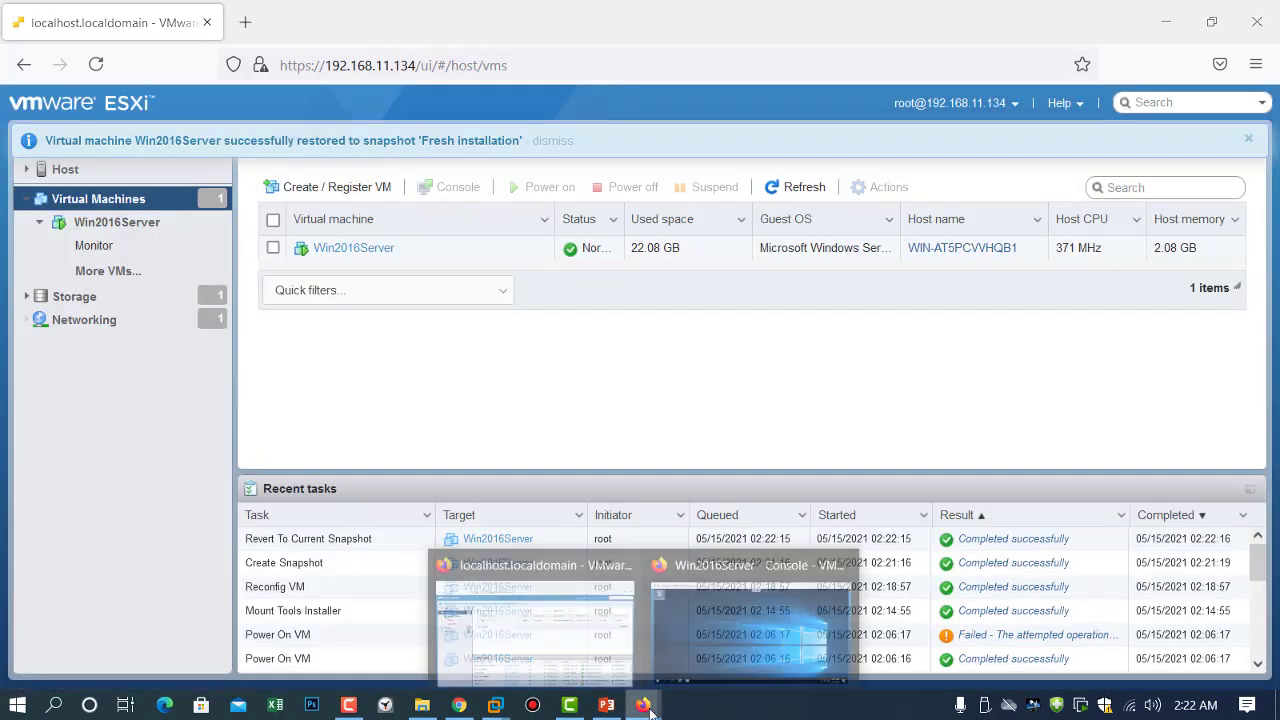
left_click(842, 558)
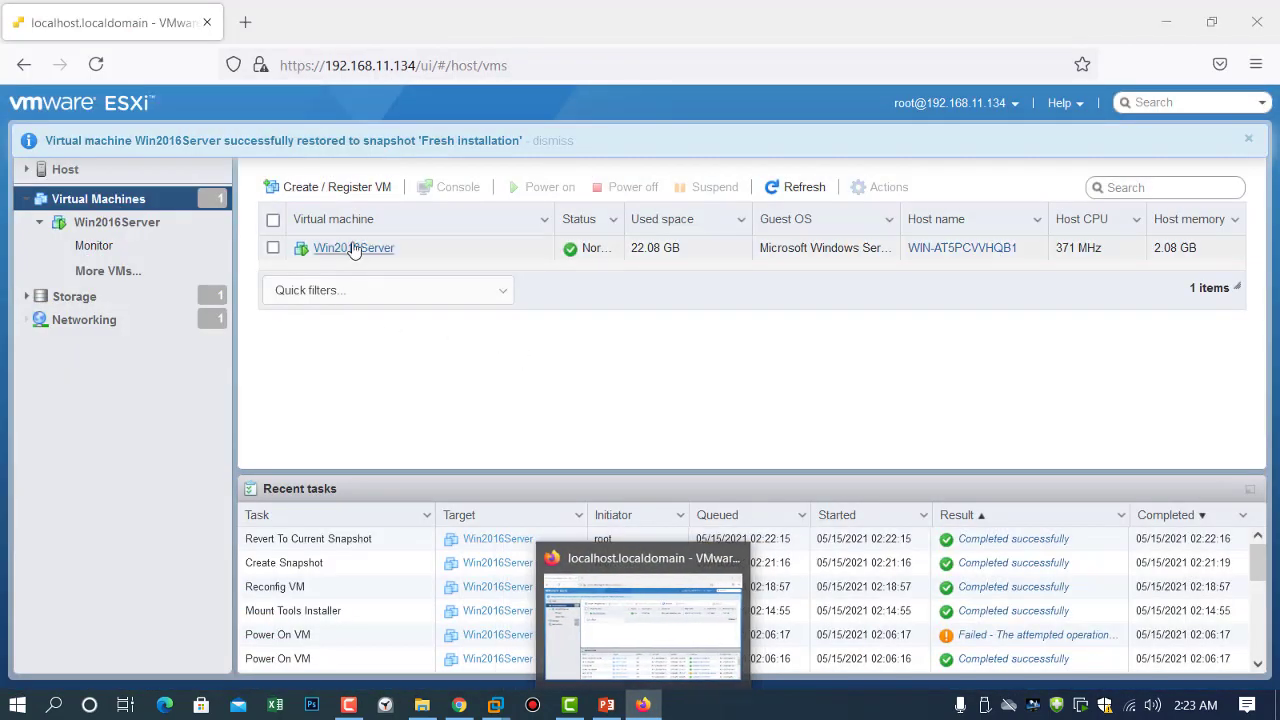
right_click(352, 249)
mouse_move(434, 266)
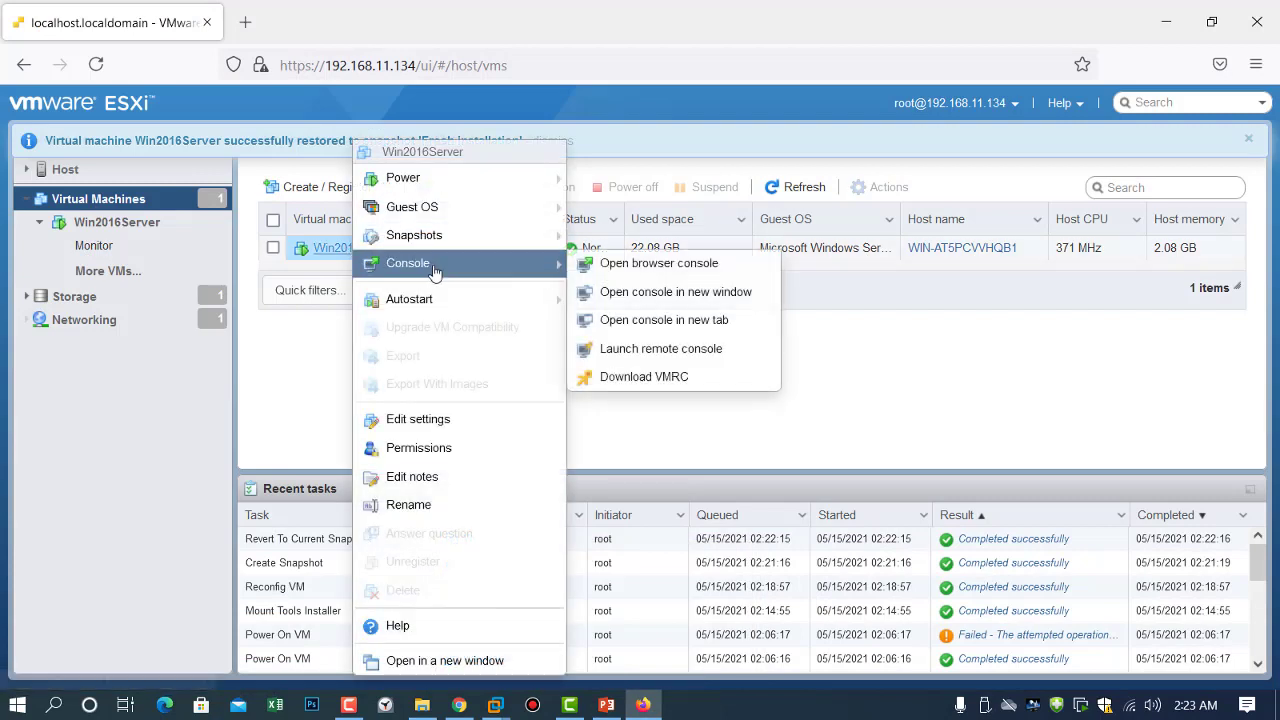
left_click(665, 297)
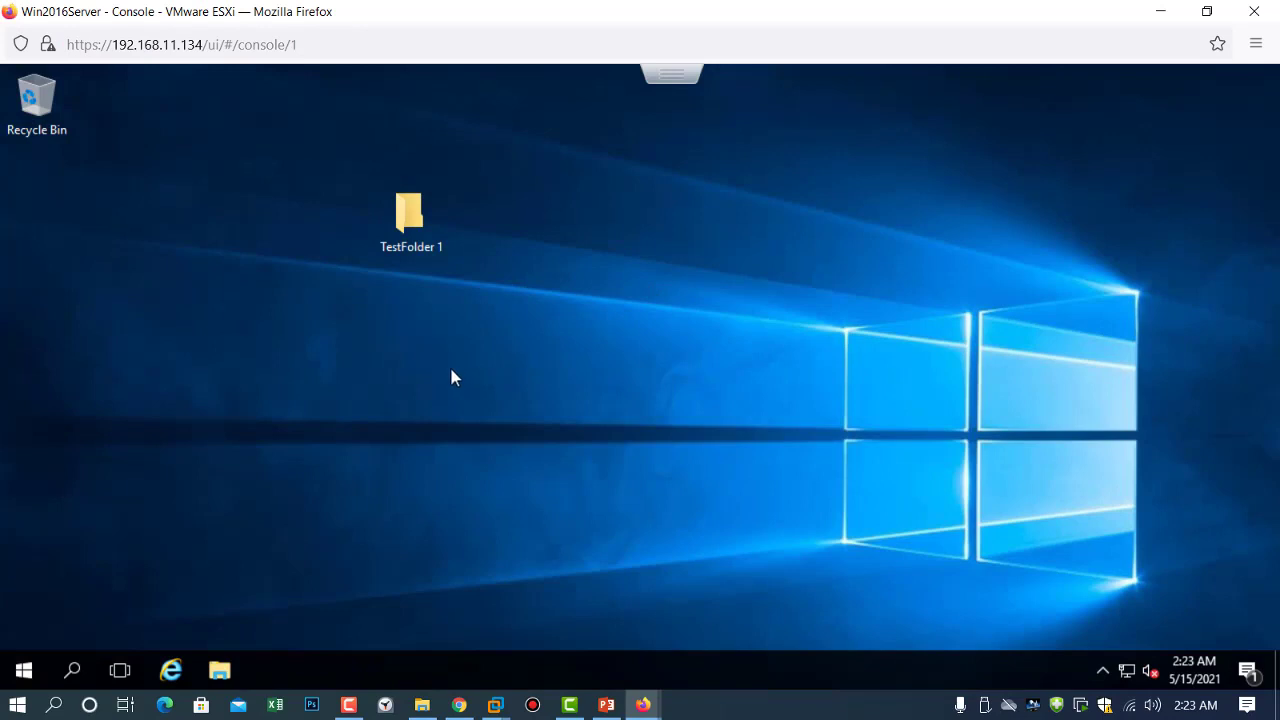
Confirm TestFolder 1 is back on the desktop, then switch to the PowerPoint slides.
left_click_drag(321, 143, 485, 315)
left_click(485, 309)
left_click_drag(283, 142, 547, 393)
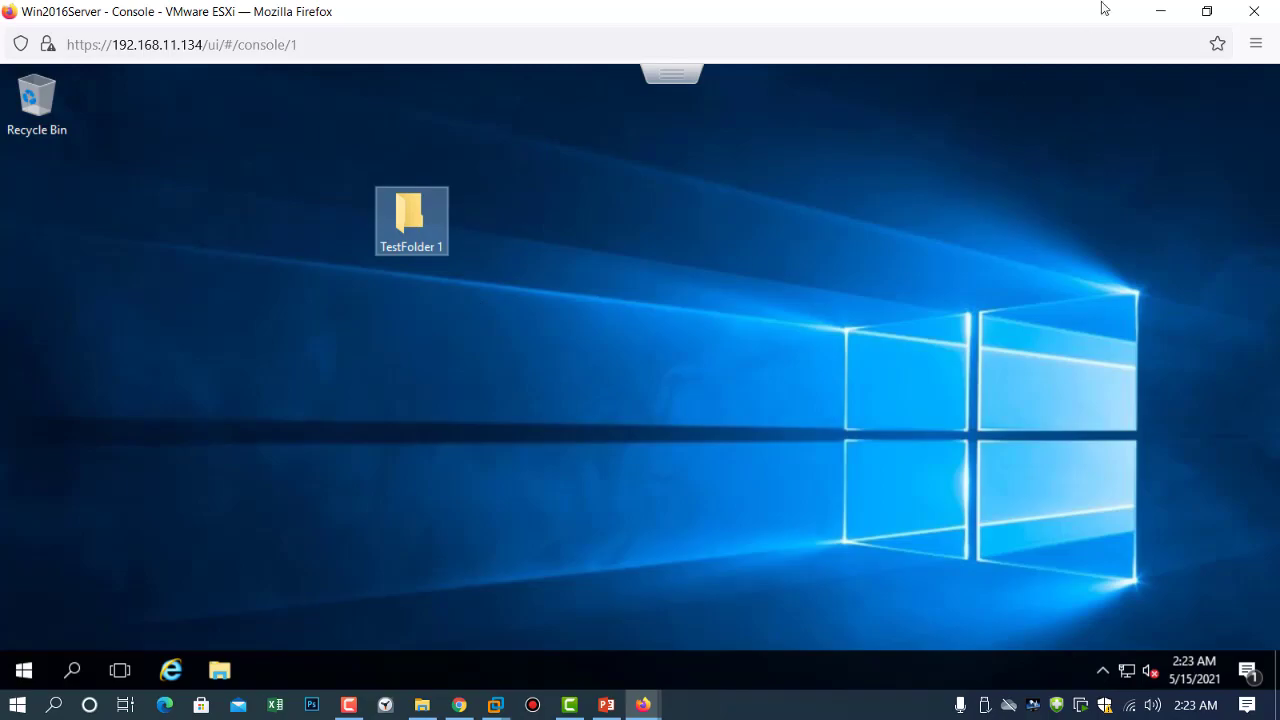
left_click(1160, 11)
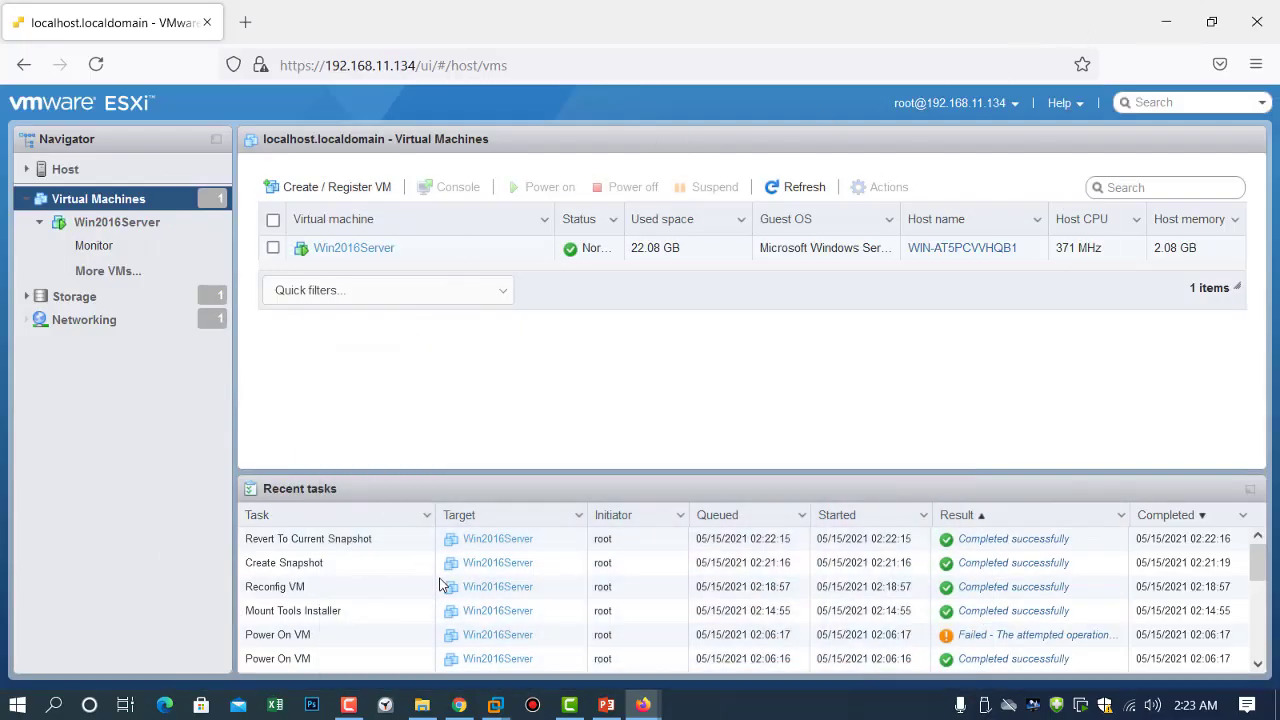
left_click(605, 706)
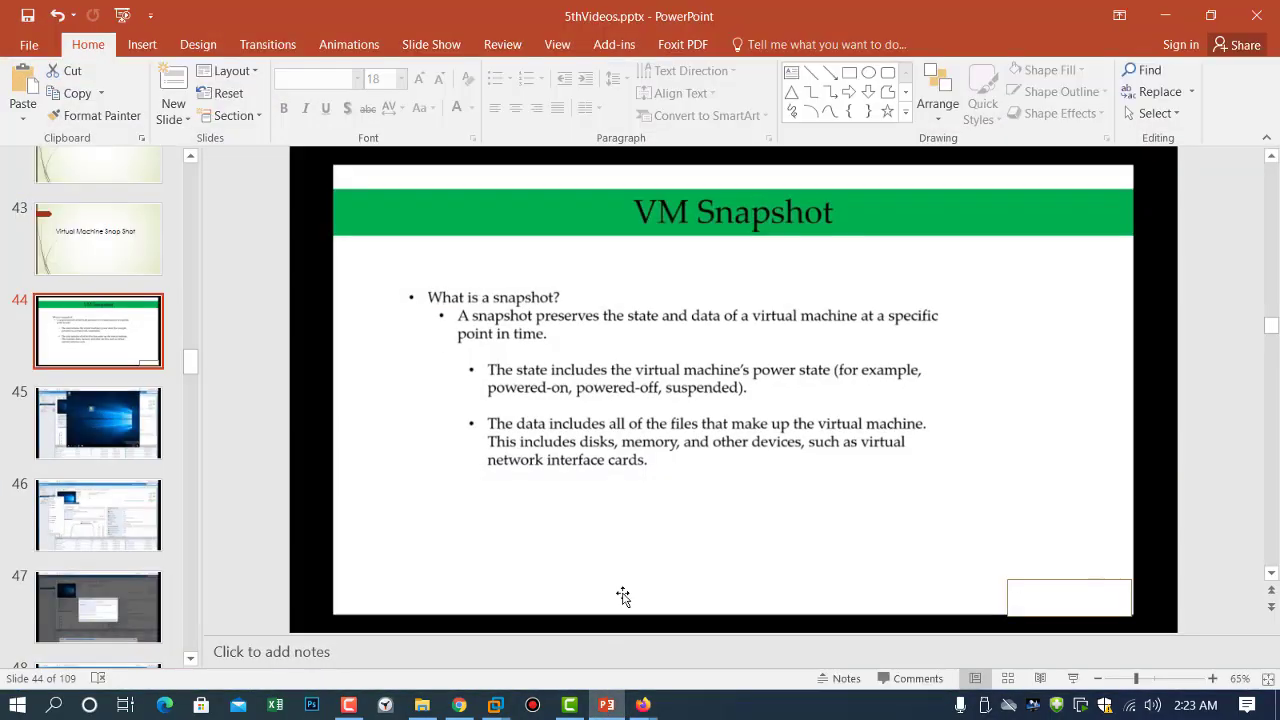